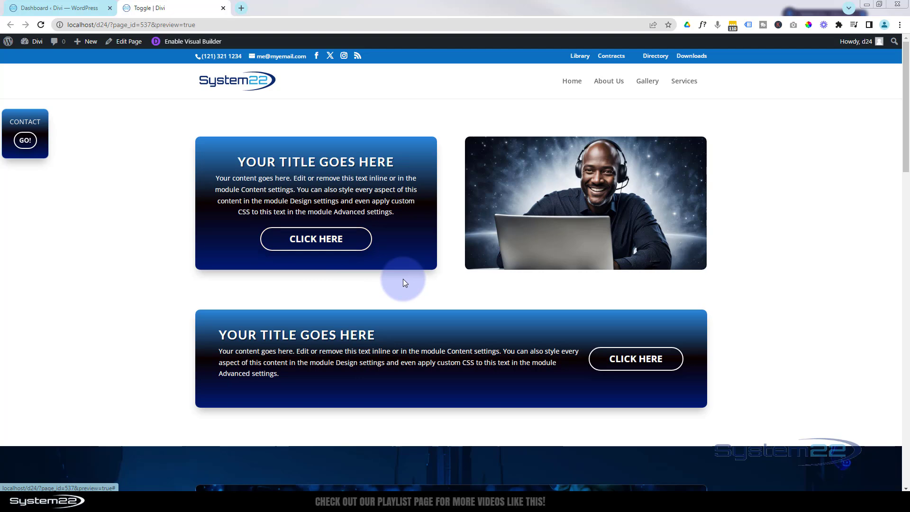
# Look through the preview page from header to footer, checking its floating contact box.
pyautogui.moveTo(521, 255)
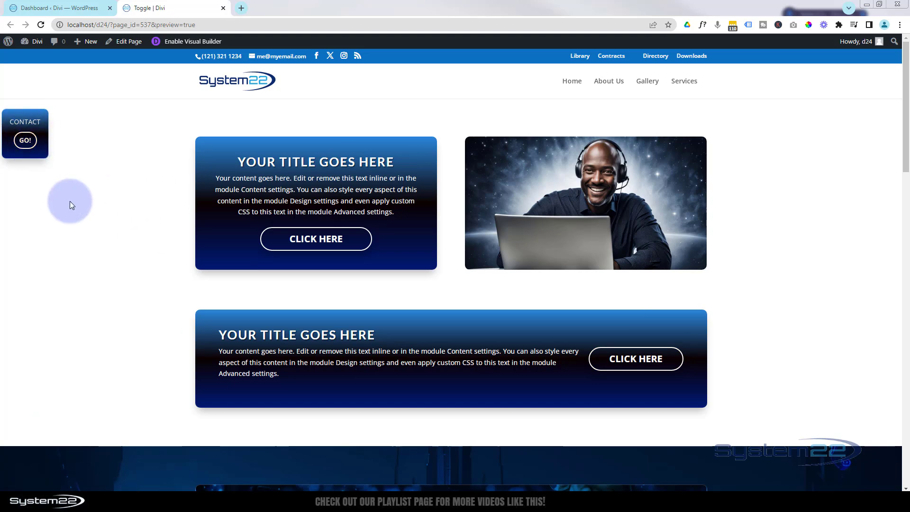
pyautogui.scroll(-12, 68, 203)
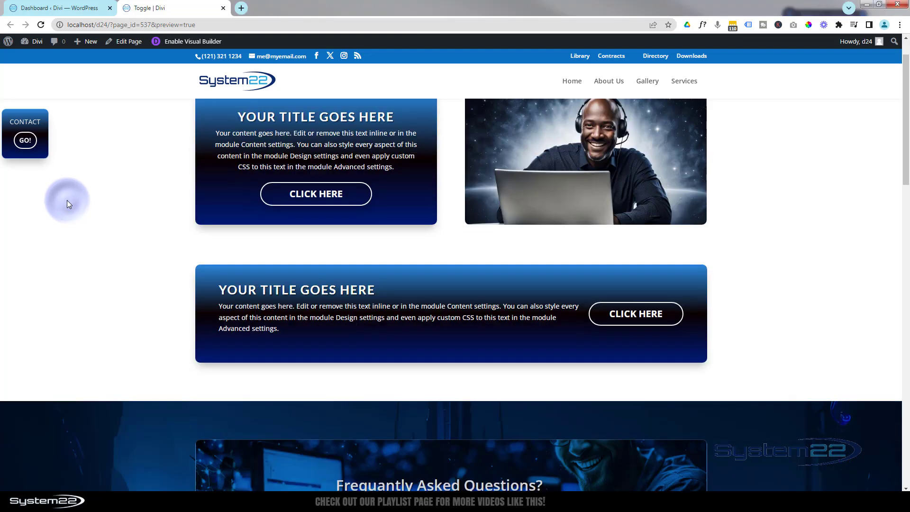
pyautogui.scroll(-10, 67, 200)
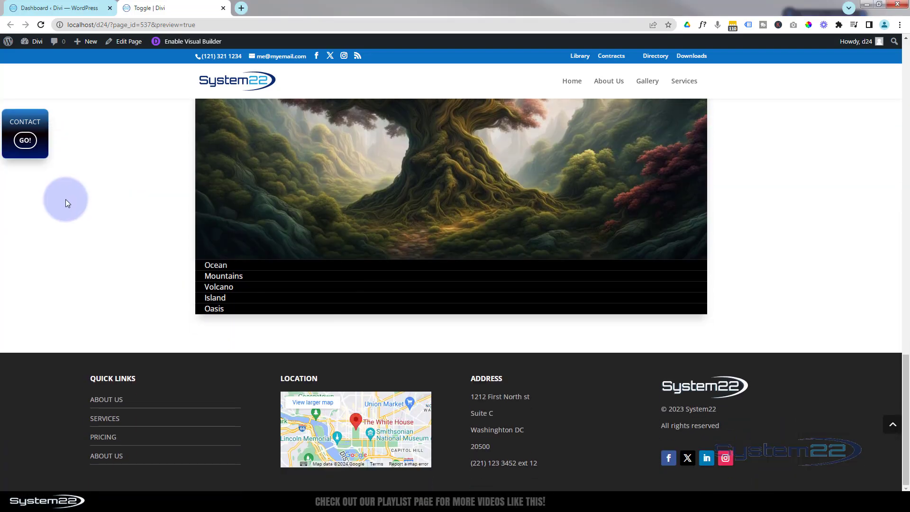
pyautogui.click(26, 141)
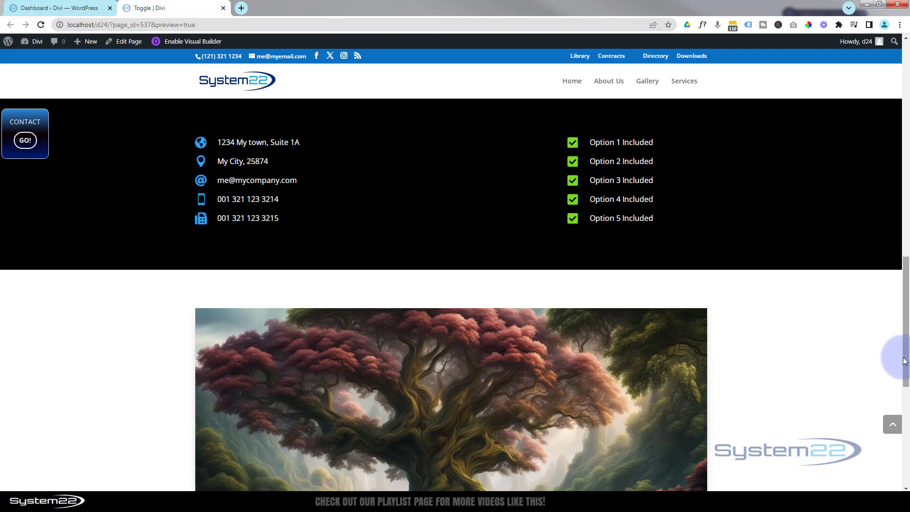
pyautogui.moveTo(905, 360); pyautogui.dragTo(887, 126)
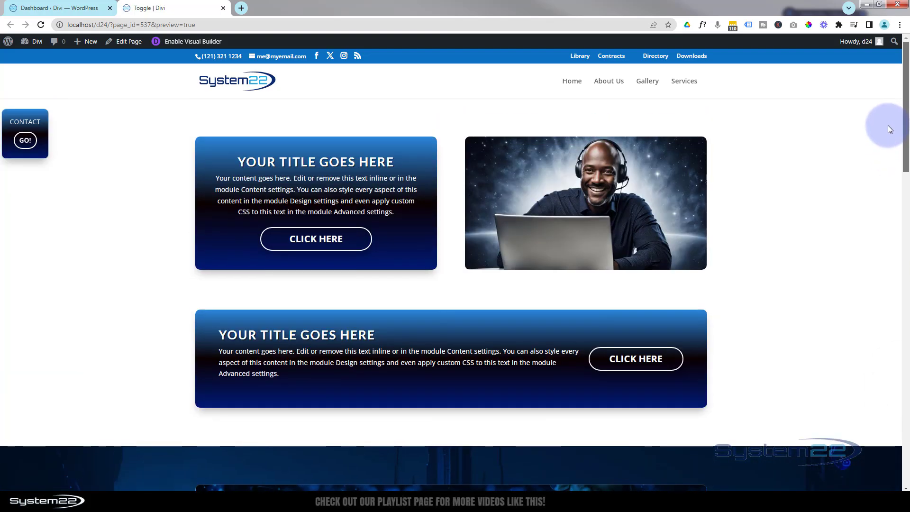
# Enable the Visual Builder and add a regular section with a two-column row below the first section.
pyautogui.click(187, 41)
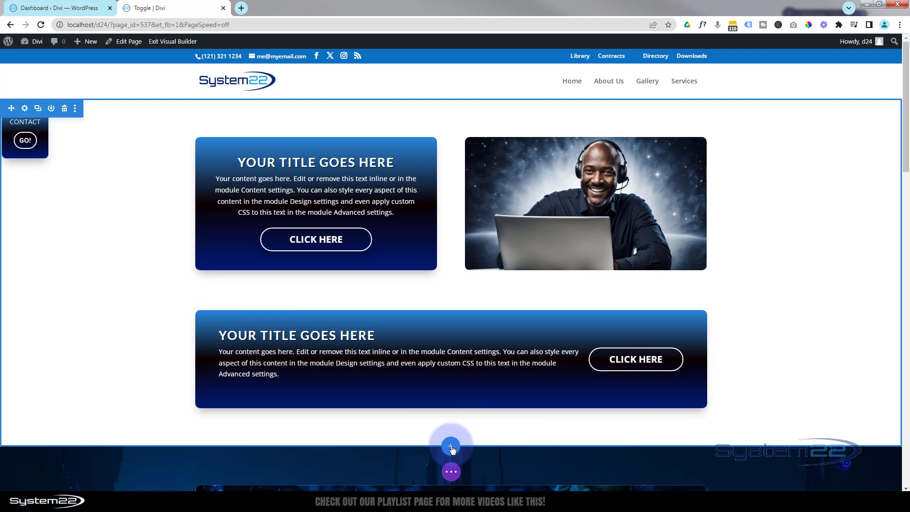
pyautogui.click(450, 446)
pyautogui.click(394, 414)
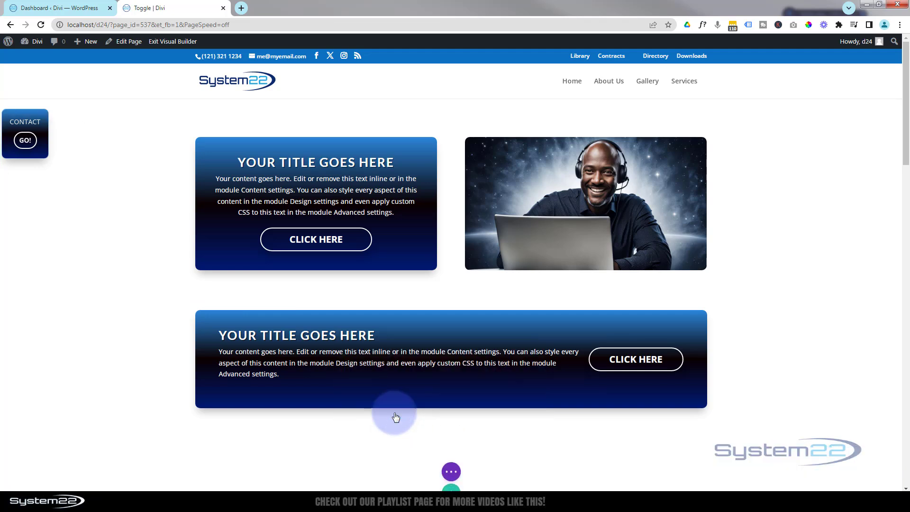
pyautogui.click(439, 307)
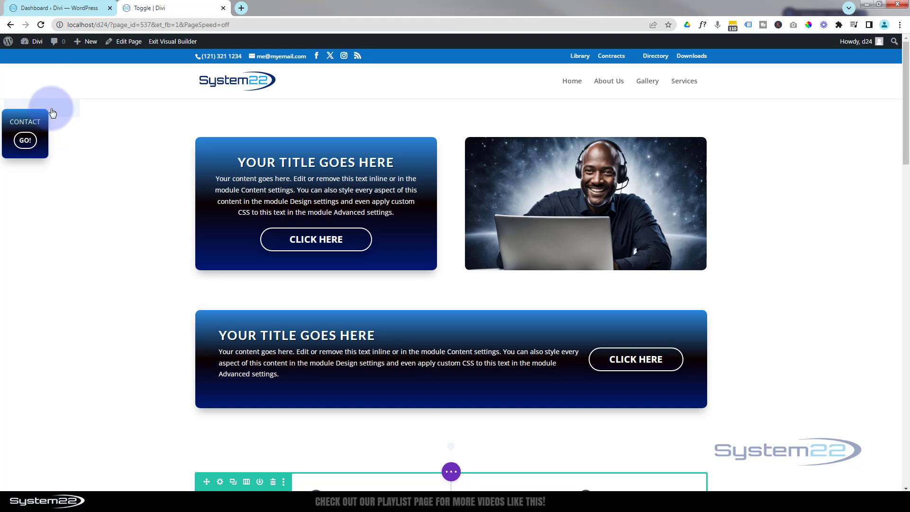
# Delete the original first section and insert a Call To Action module in the new row's first column.
pyautogui.click(65, 109)
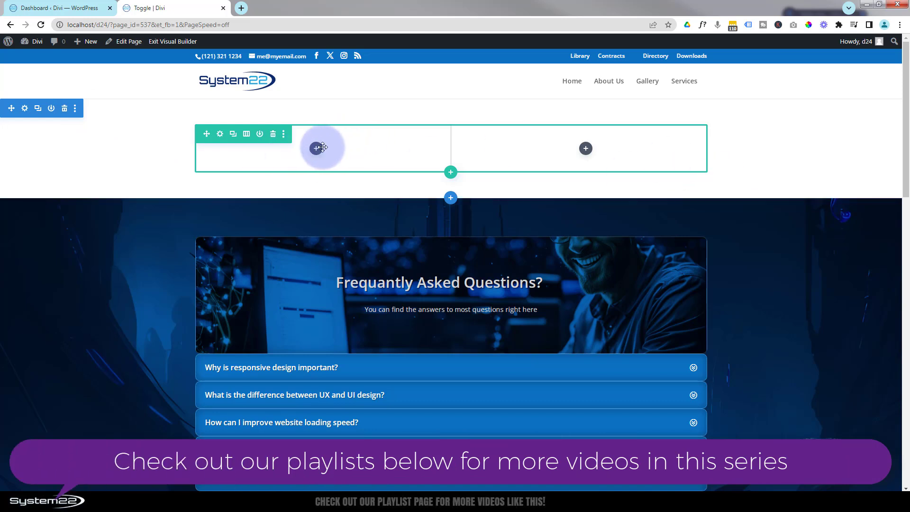
pyautogui.click(316, 148)
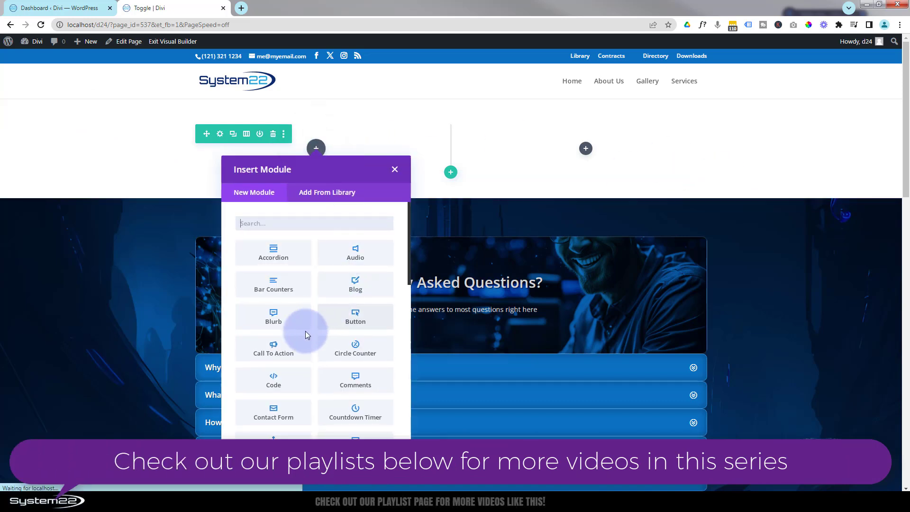
pyautogui.click(289, 353)
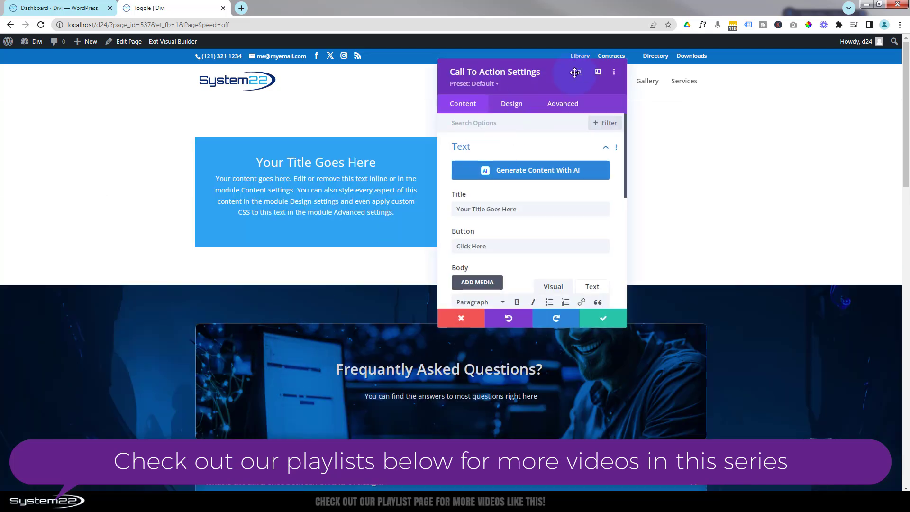
pyautogui.moveTo(536, 87); pyautogui.dragTo(562, 90)
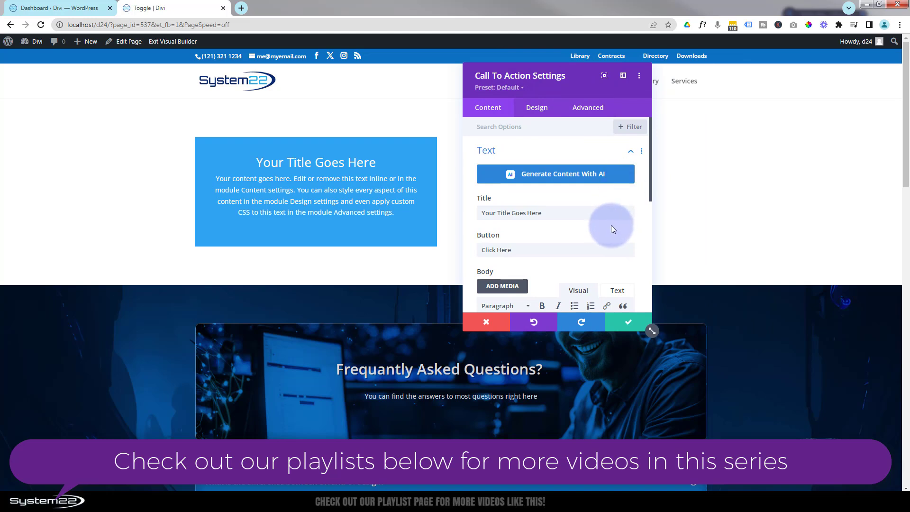
pyautogui.doubleClick(534, 213)
pyautogui.moveTo(474, 209); pyautogui.dragTo(544, 212)
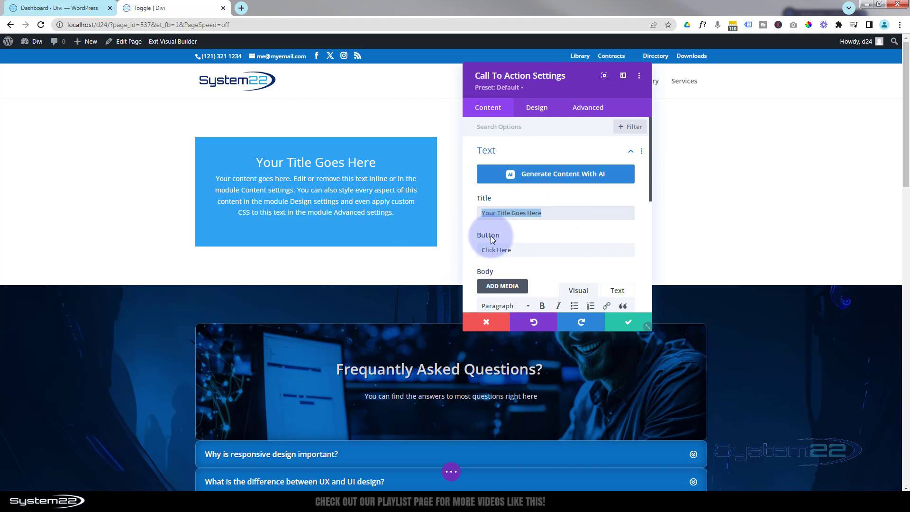
pyautogui.moveTo(515, 250); pyautogui.dragTo(444, 230)
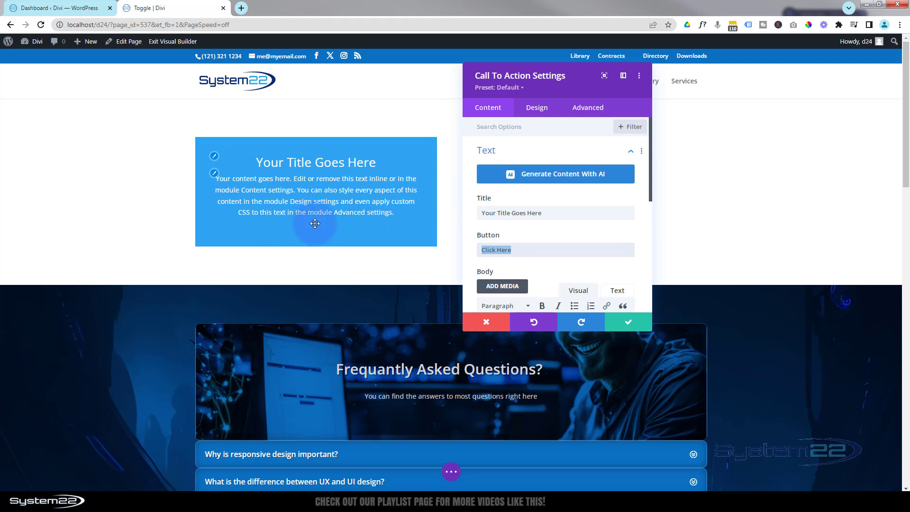
# Set the Call To Action module's button link URL to #.
pyautogui.scroll(-5, 550, 229)
pyautogui.click(527, 222)
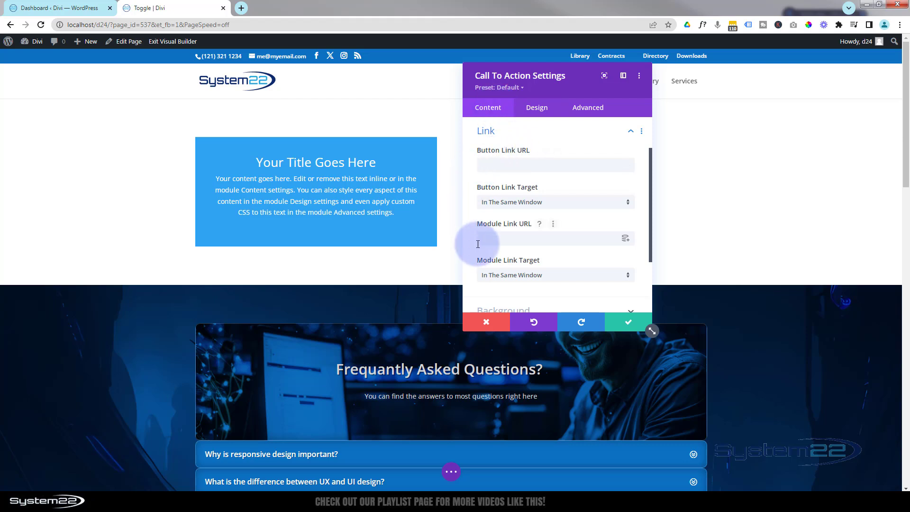
pyautogui.click(495, 238)
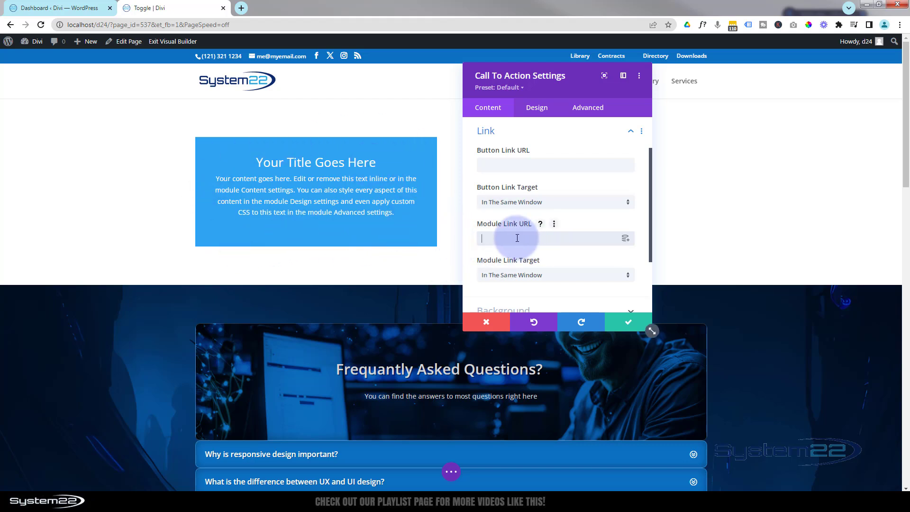
pyautogui.click(498, 163)
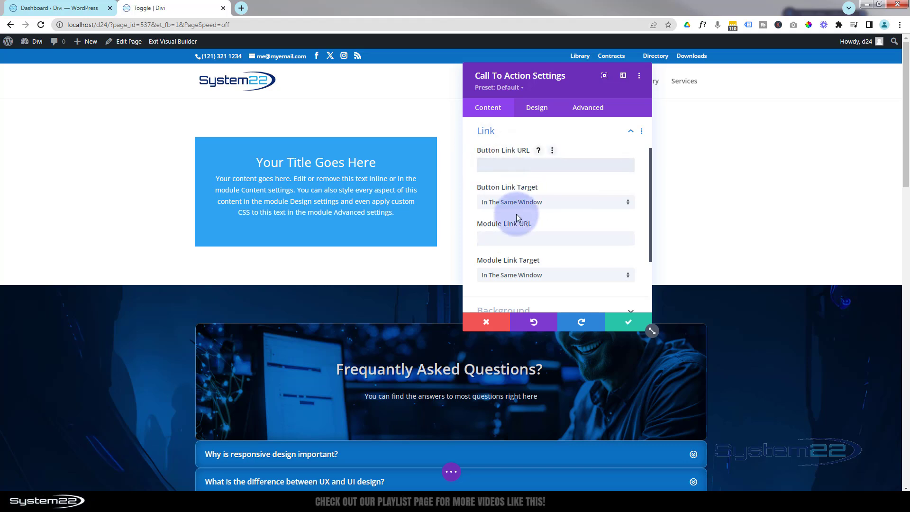
pyautogui.write('#')
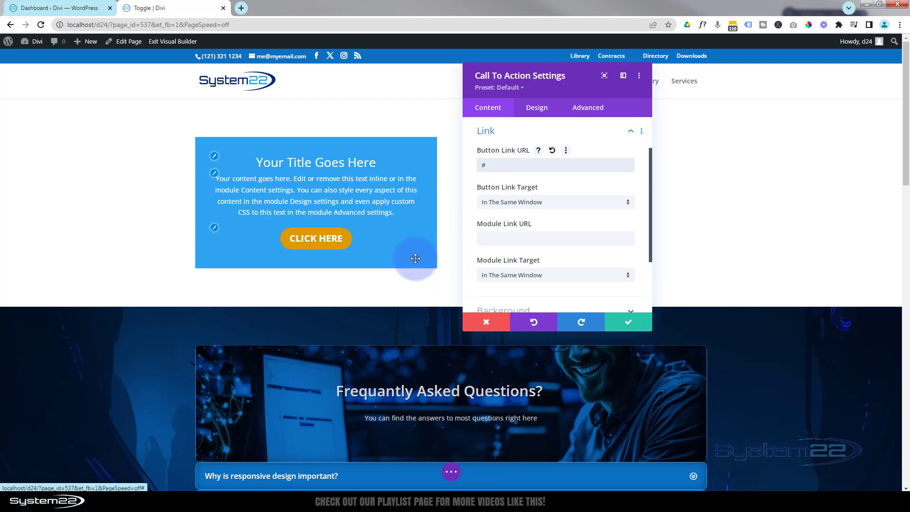
pyautogui.click(563, 137)
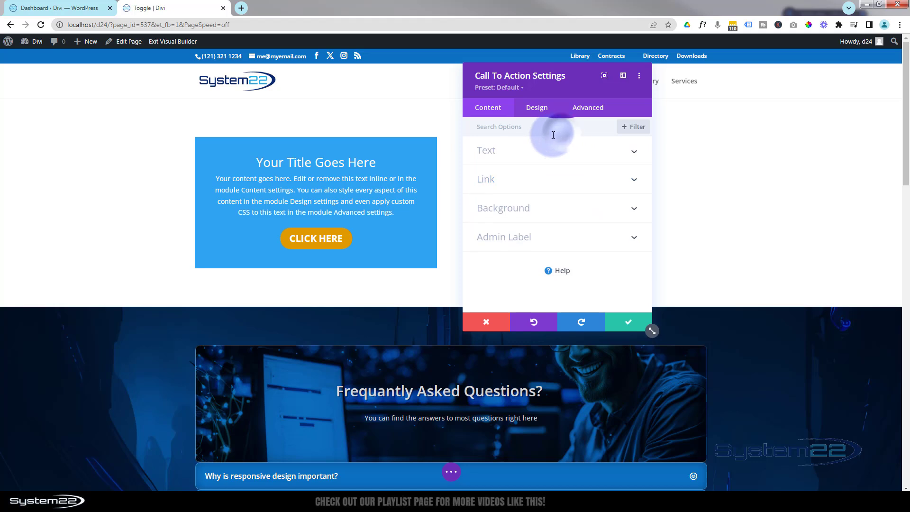
# Examine the Call To Action's body text and the paragraph and heading formats available for it.
pyautogui.click(534, 150)
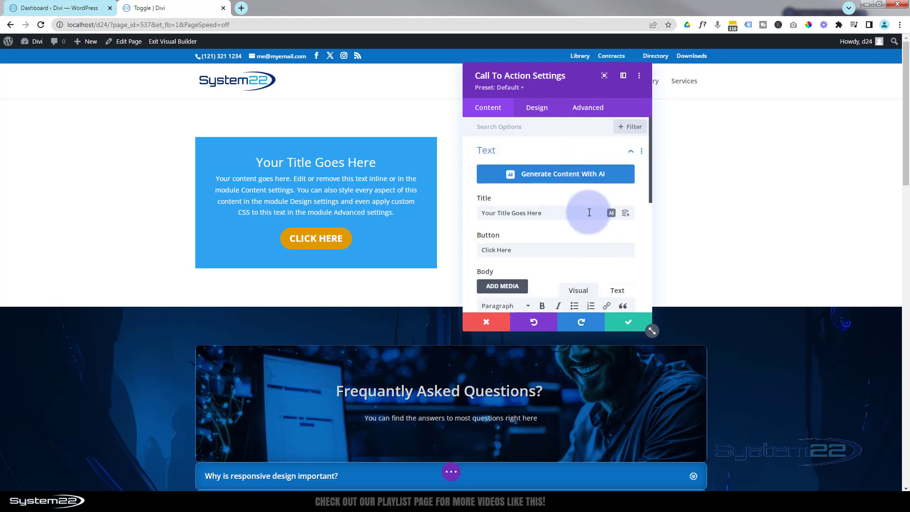
pyautogui.scroll(-3, 589, 209)
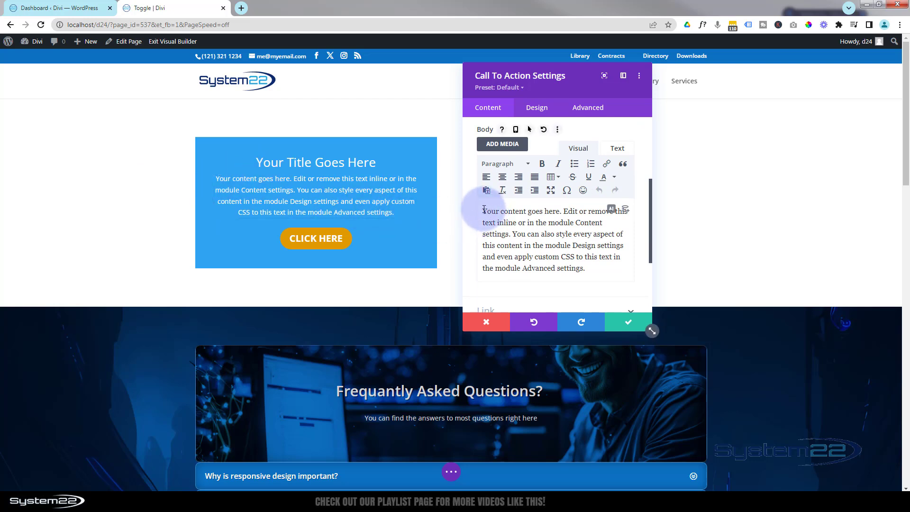
pyautogui.moveTo(483, 210); pyautogui.dragTo(590, 280)
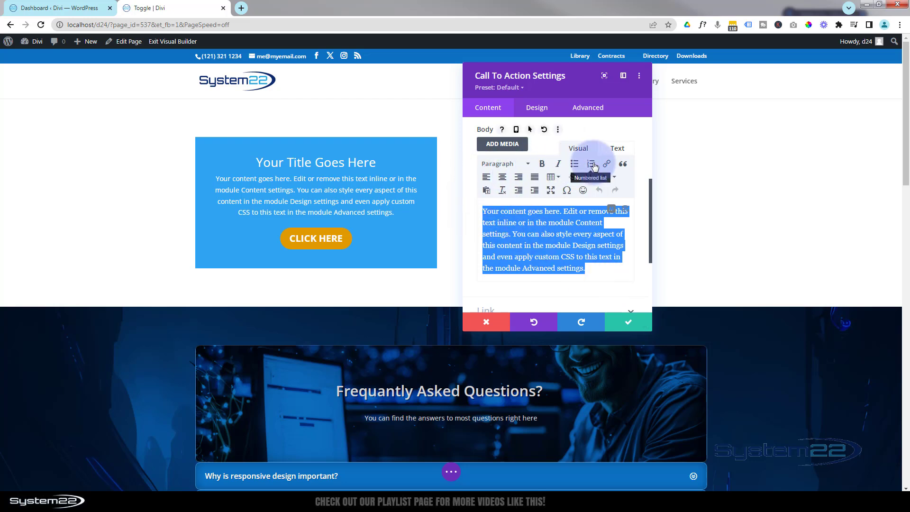
pyautogui.click(529, 164)
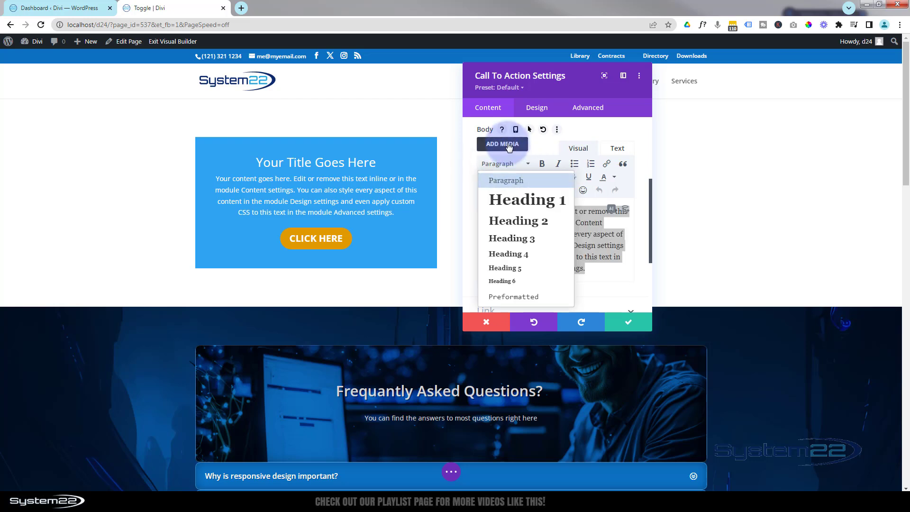
pyautogui.click(544, 145)
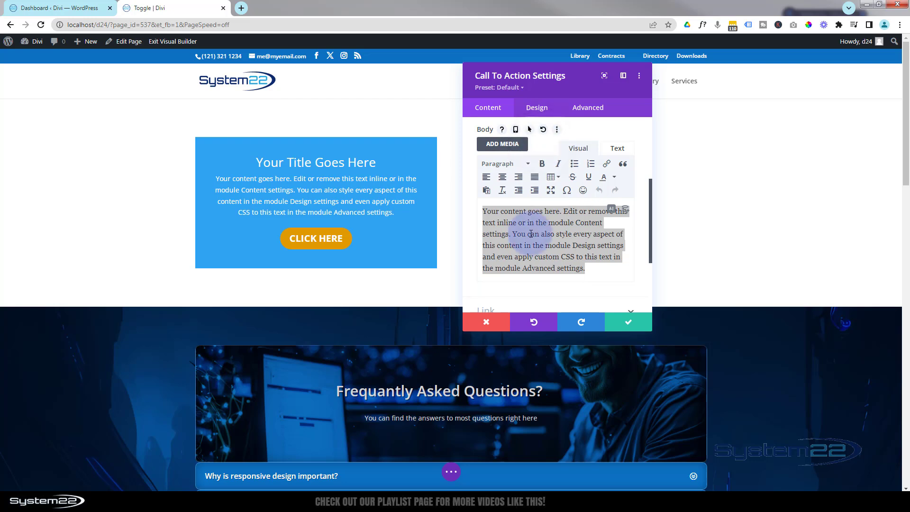
# Add a background gradient to the Call To Action module.
pyautogui.scroll(-2, 529, 234)
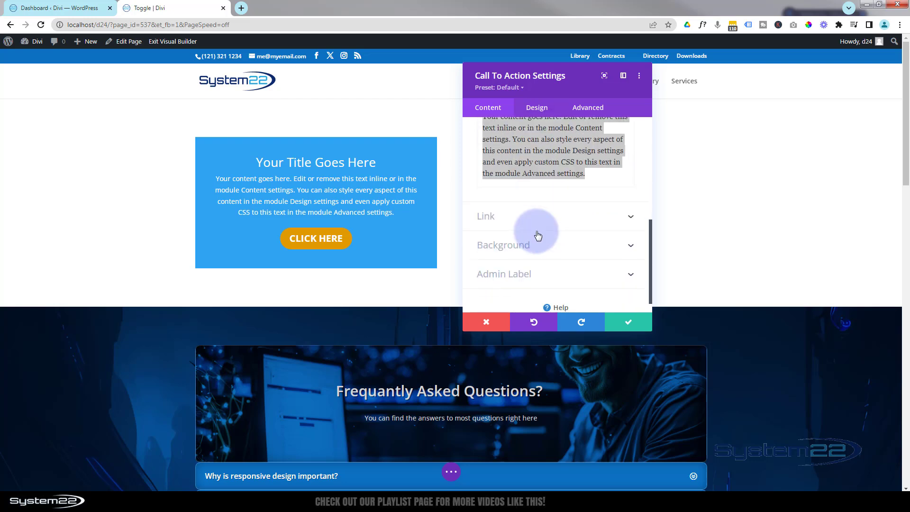
pyautogui.click(556, 246)
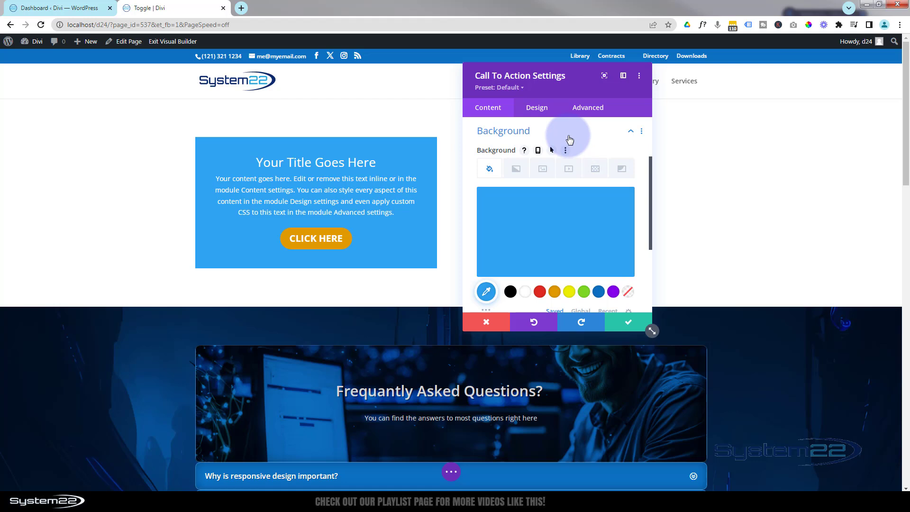
pyautogui.click(516, 170)
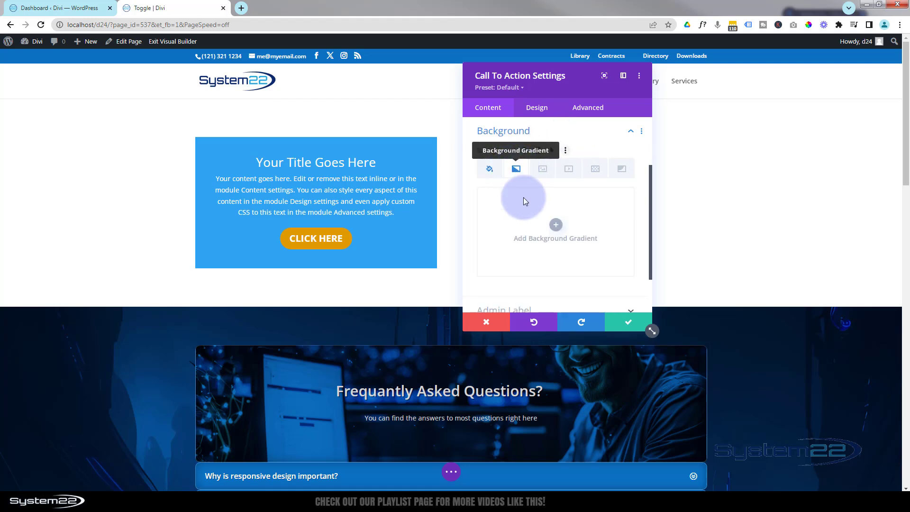
pyautogui.click(557, 229)
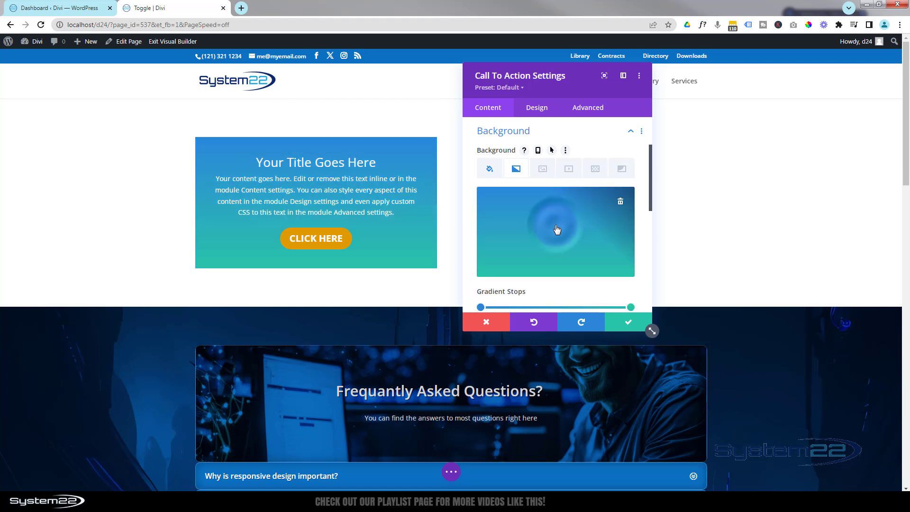
# Change the colour of the background gradient's end stop to dark navy #002854.
pyautogui.scroll(-2, 554, 233)
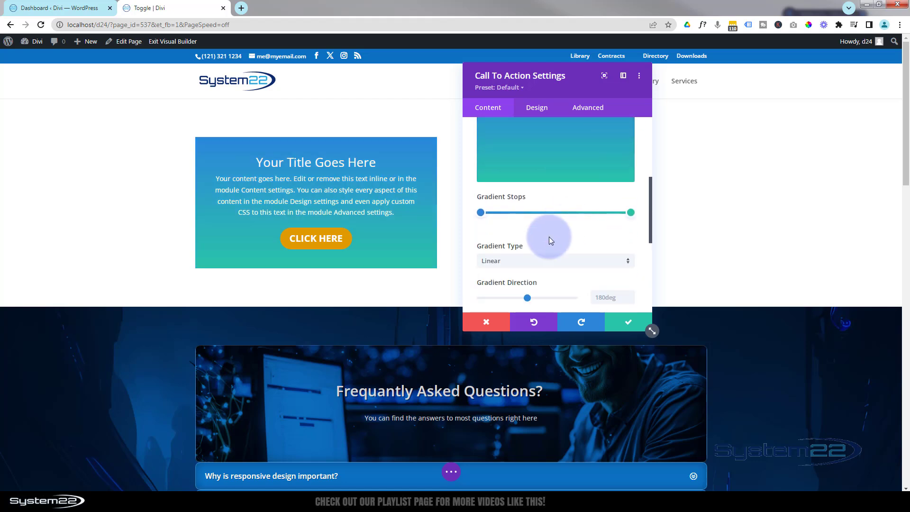
pyautogui.click(632, 211)
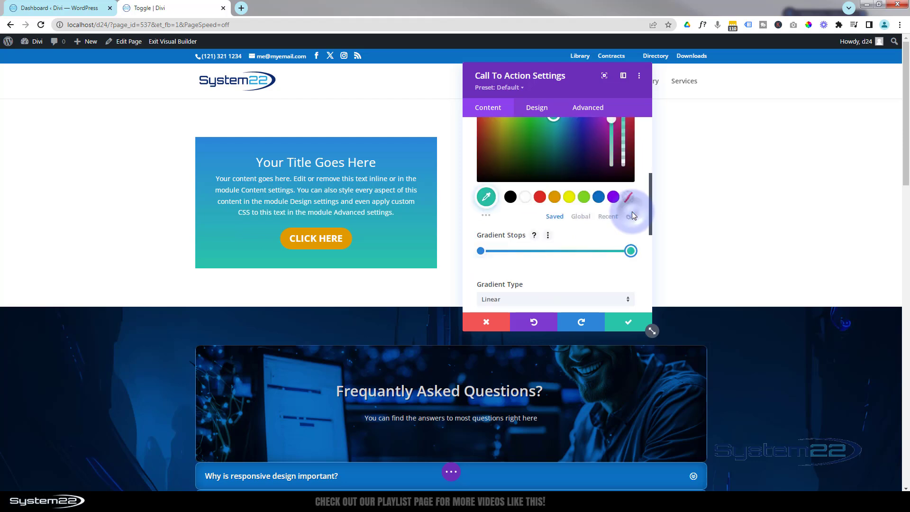
pyautogui.click(598, 198)
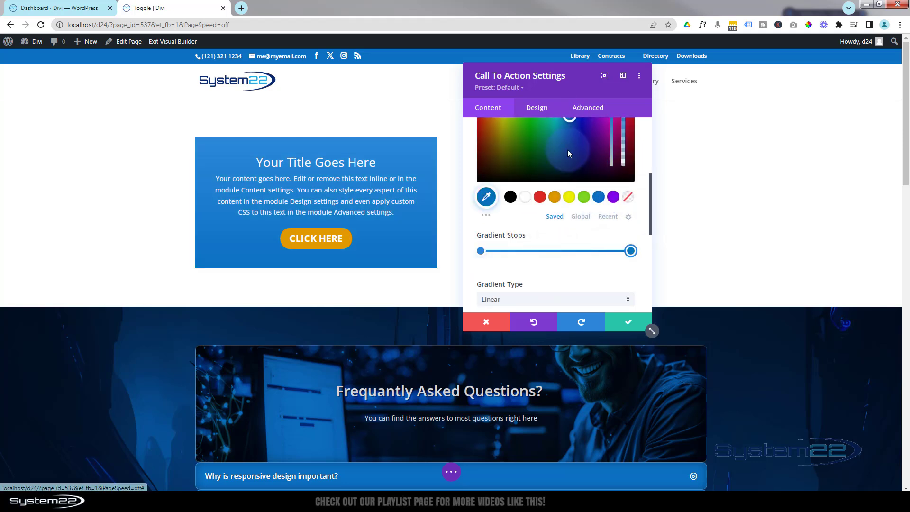
pyautogui.scroll(1, 567, 150)
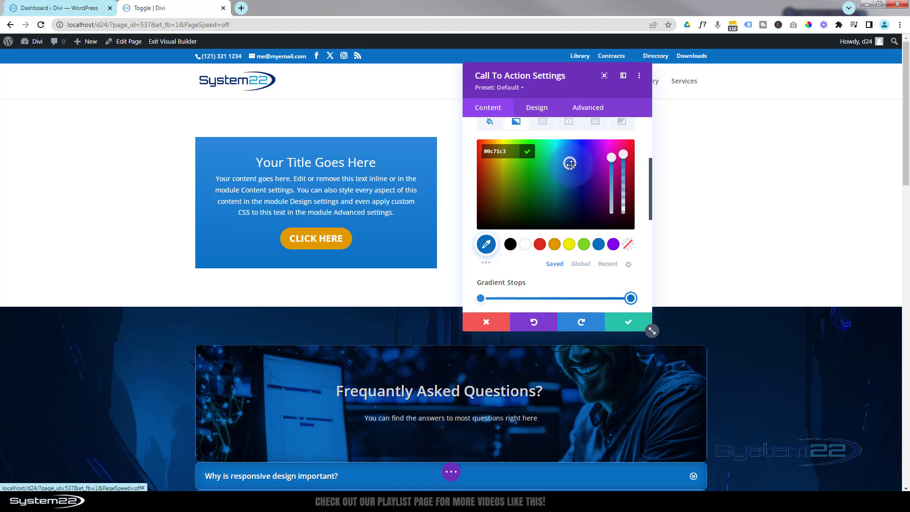
pyautogui.click(571, 190)
pyautogui.moveTo(571, 197); pyautogui.dragTo(572, 209)
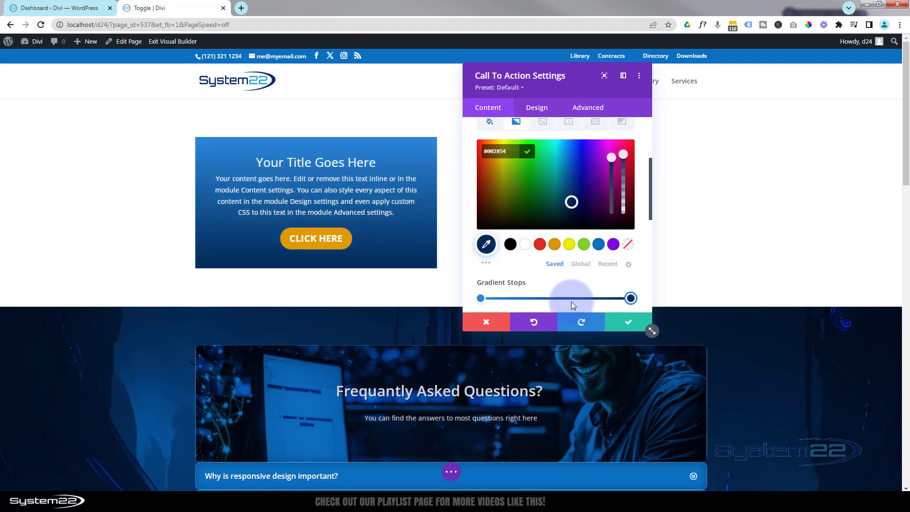
# Add a middle stop to the background gradient at 50%.
pyautogui.click(551, 298)
pyautogui.moveTo(551, 298)
pyautogui.mouseDown()
pyautogui.moveTo(578, 300)
pyautogui.moveTo(540, 299)
pyautogui.moveTo(557, 299)
pyautogui.mouseUp()
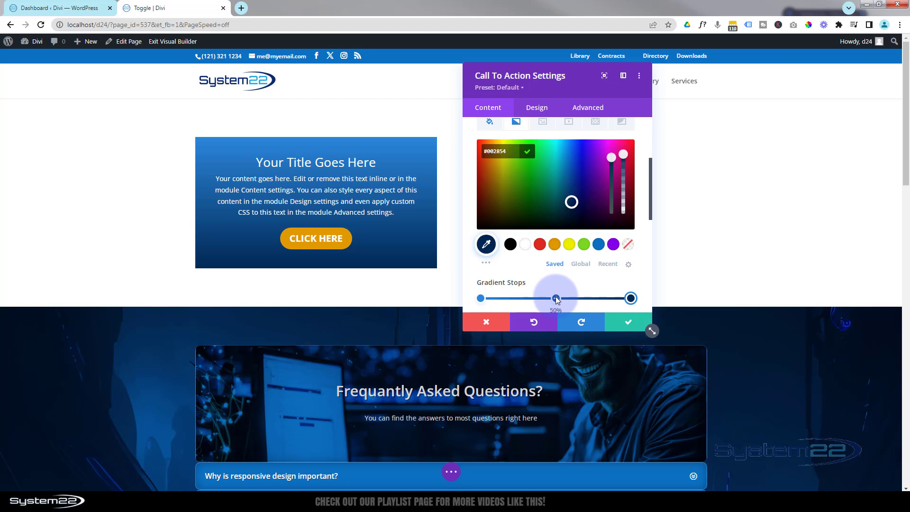
pyautogui.moveTo(556, 299); pyautogui.dragTo(556, 297)
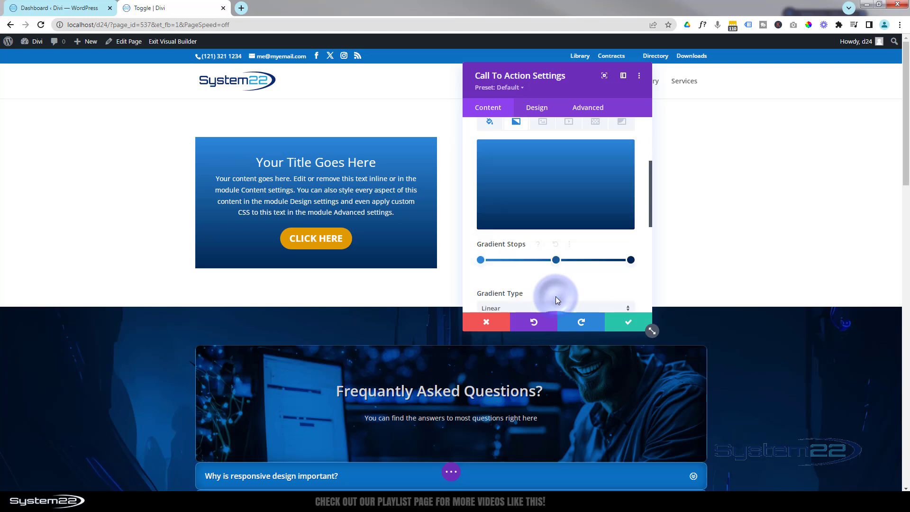
# Change the background gradient's middle stop to the near-black blue #00050a.
pyautogui.click(556, 260)
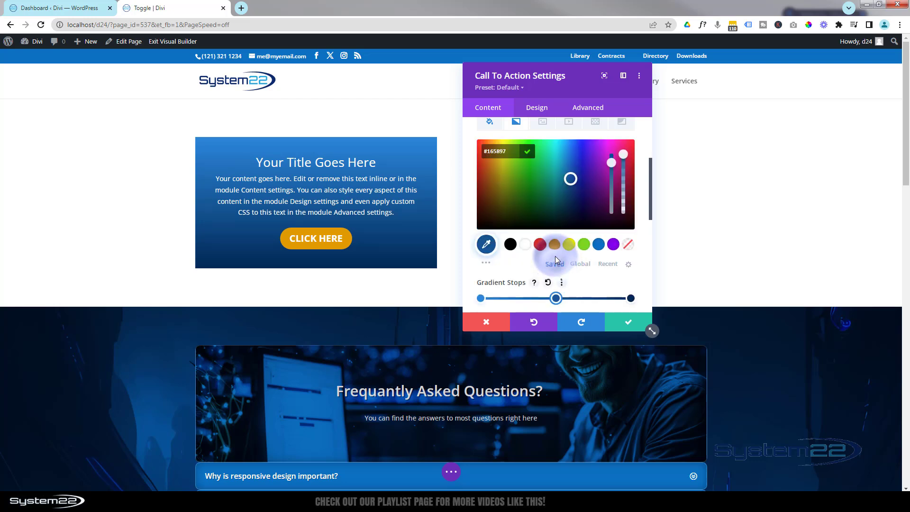
pyautogui.click(570, 196)
pyautogui.moveTo(571, 199); pyautogui.dragTo(573, 230)
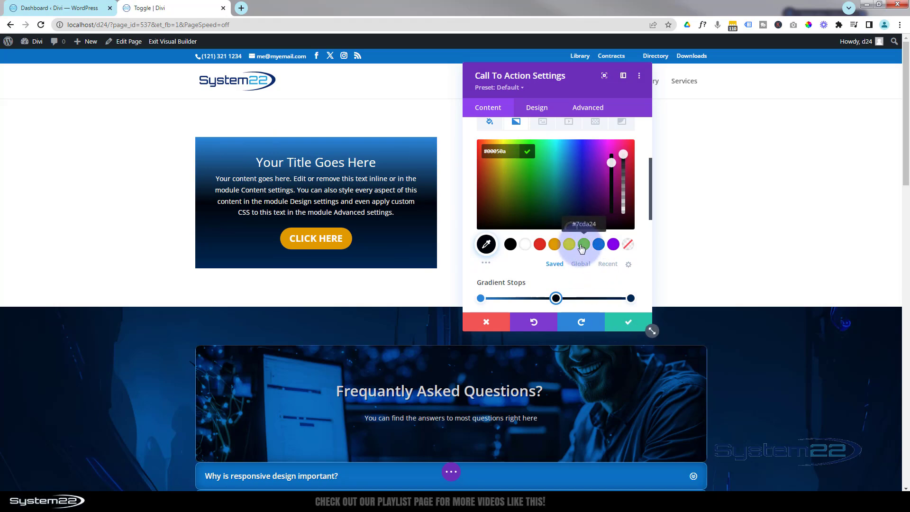
pyautogui.scroll(-1, 583, 247)
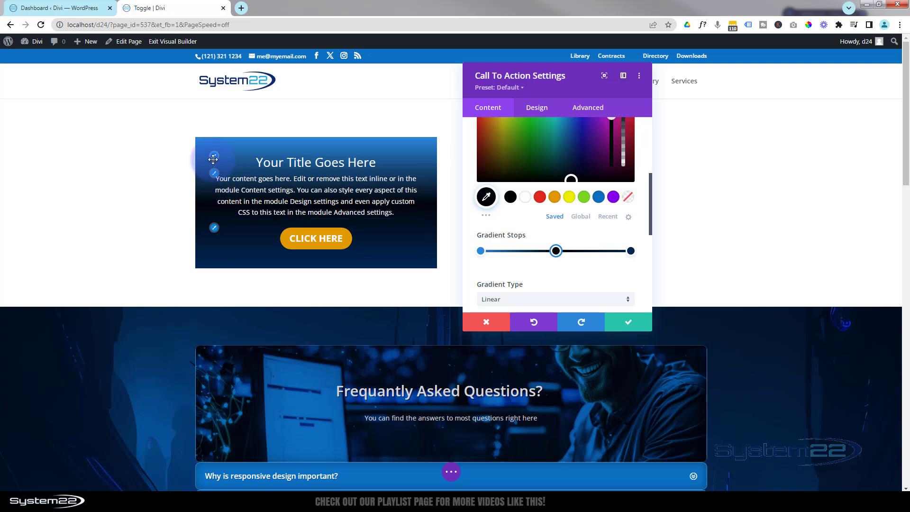
# Enable custom styles for the Call To Action's button and make its background transparent.
pyautogui.click(214, 227)
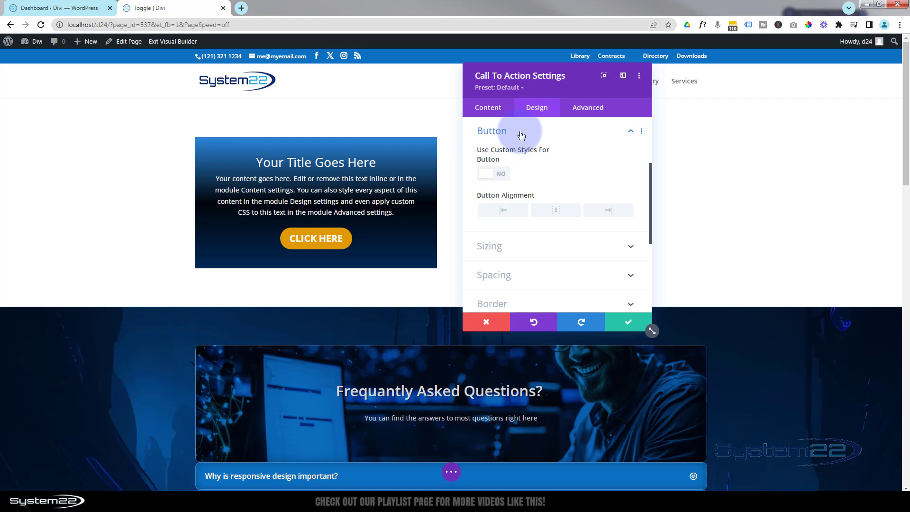
pyautogui.click(502, 175)
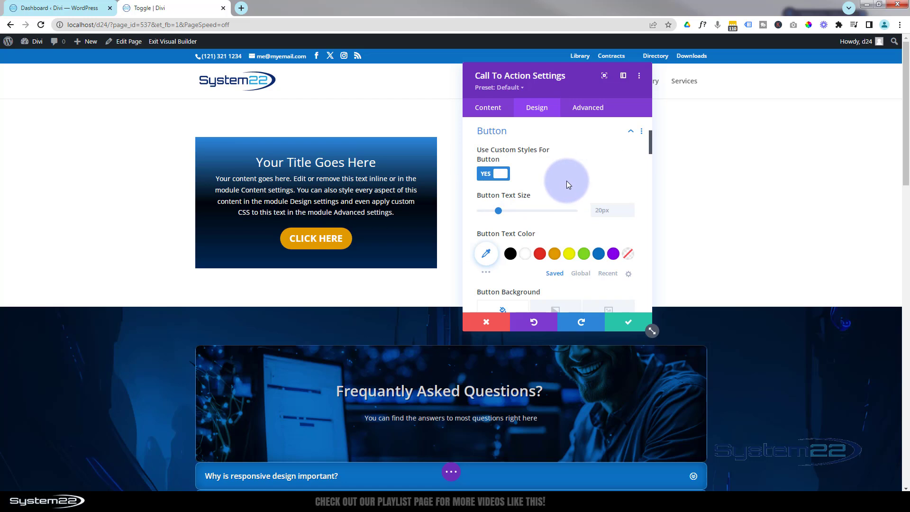
pyautogui.scroll(-2, 567, 180)
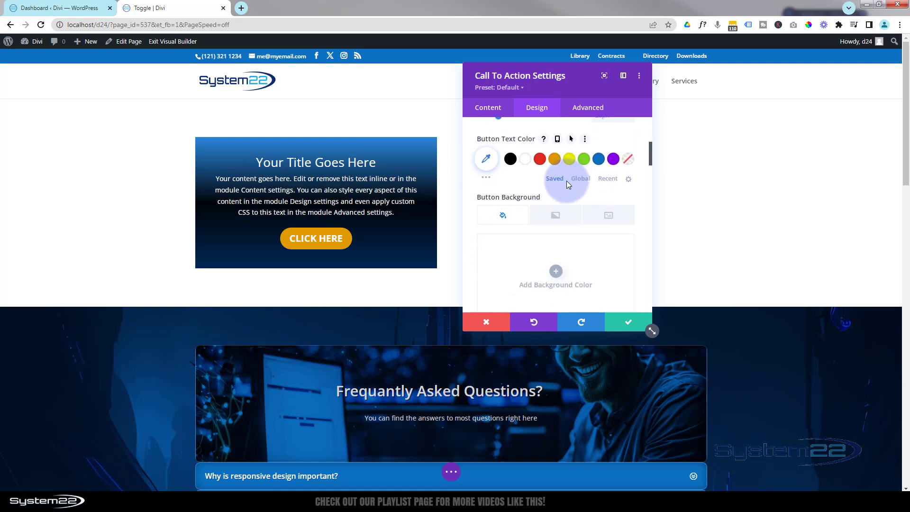
pyautogui.scroll(-1, 567, 180)
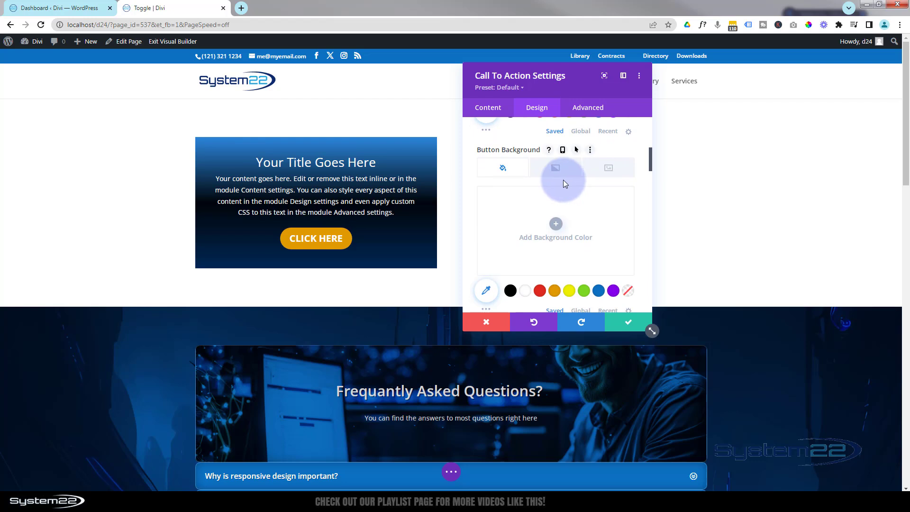
pyautogui.click(628, 291)
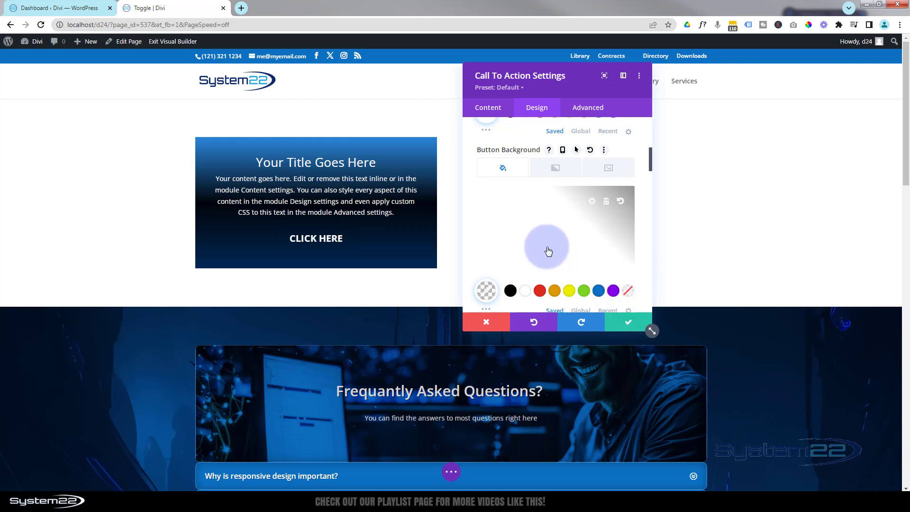
# Give the Call To Action's button a 2px white border.
pyautogui.scroll(-3, 547, 249)
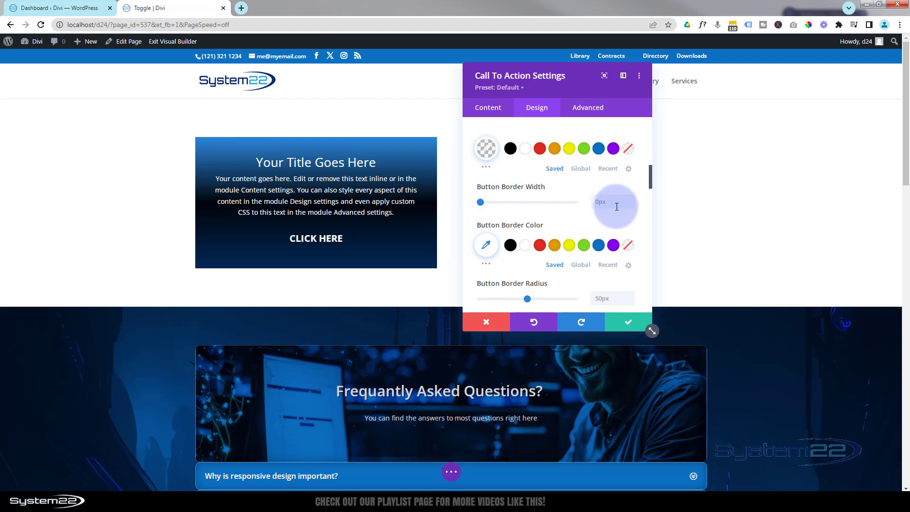
pyautogui.click(629, 198)
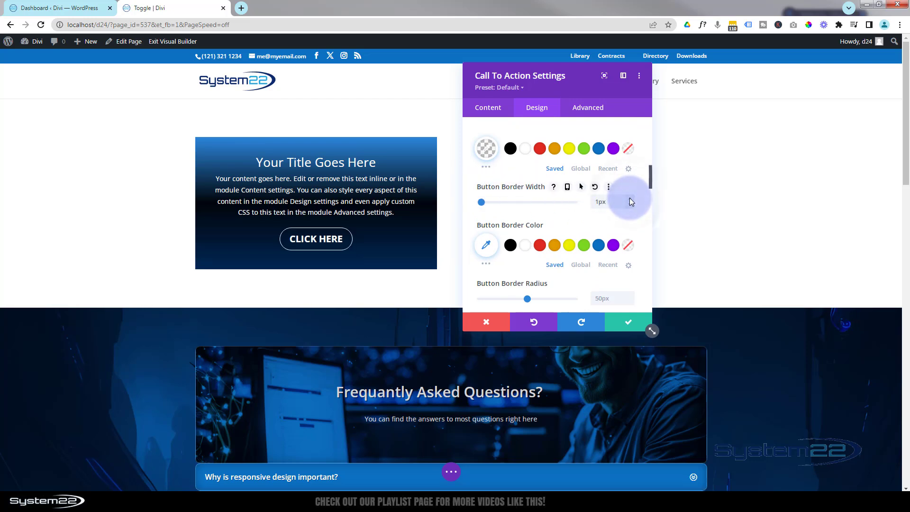
pyautogui.click(629, 198)
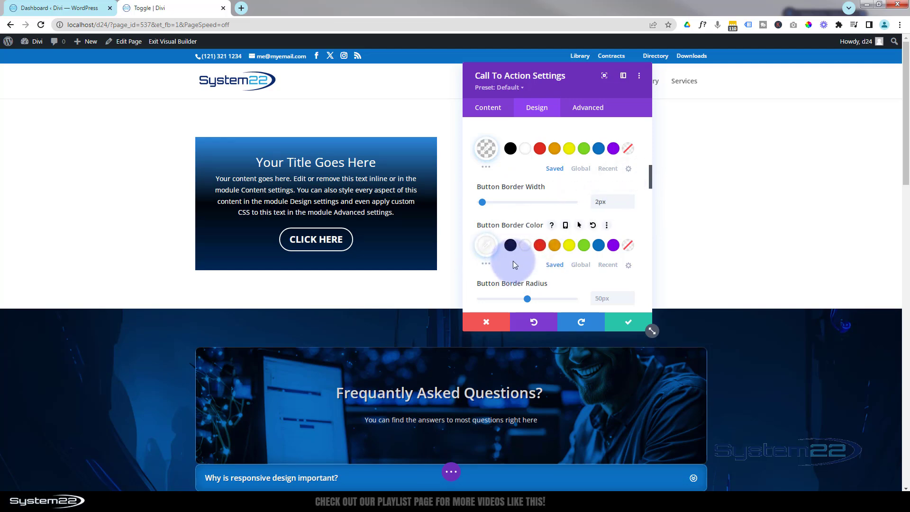
pyautogui.click(306, 240)
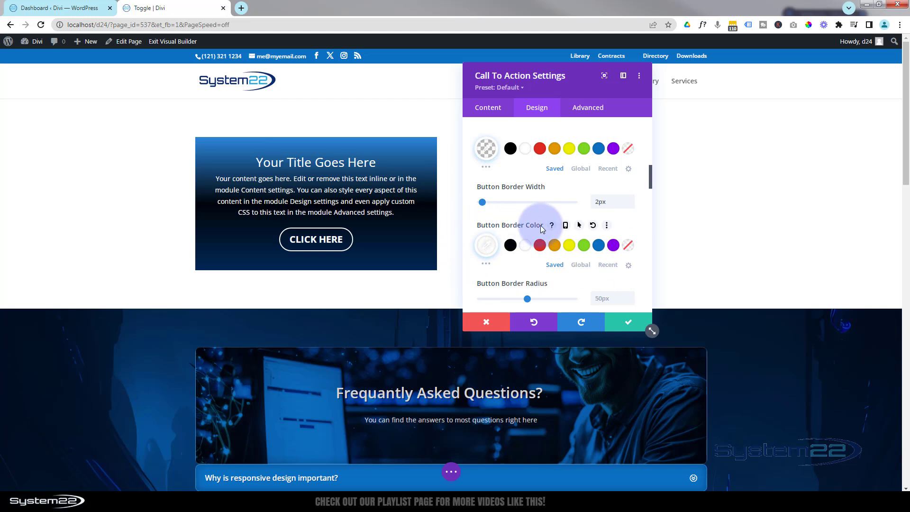
# Set the button's border colour in the hover state to orange #e09900.
pyautogui.click(579, 226)
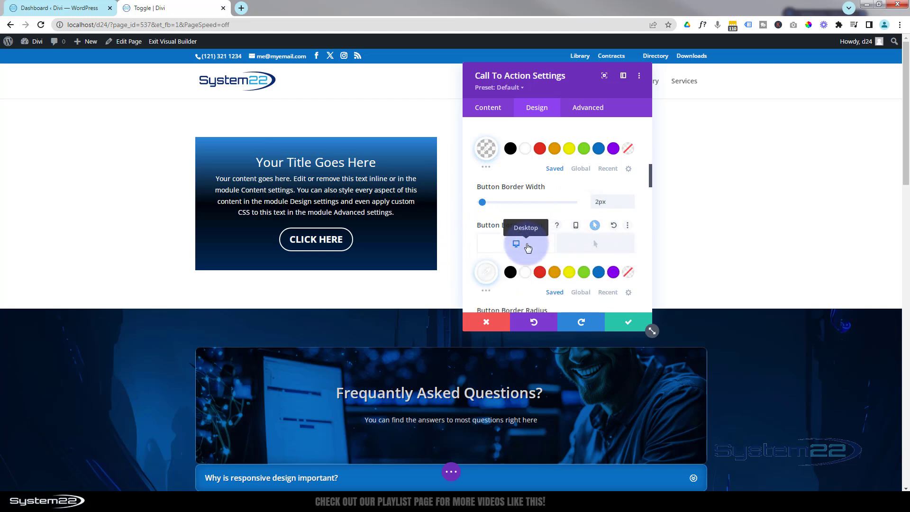
pyautogui.click(587, 245)
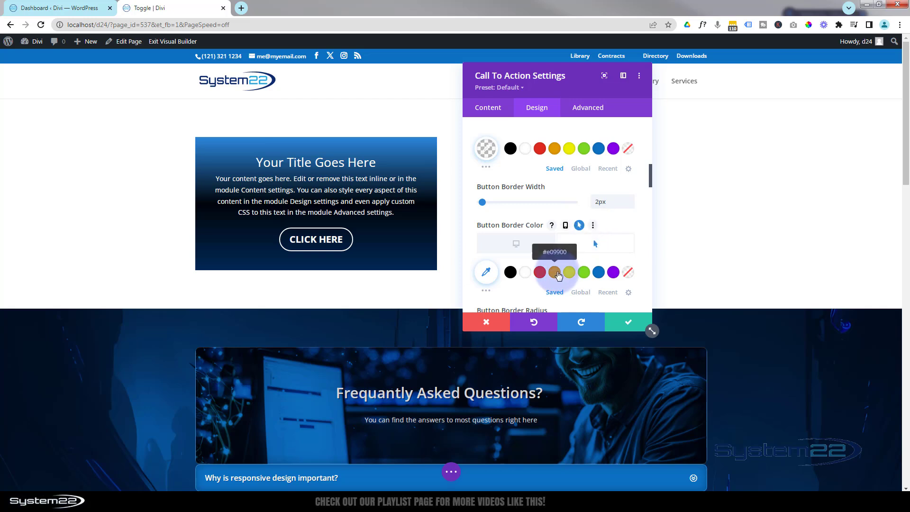
pyautogui.click(556, 273)
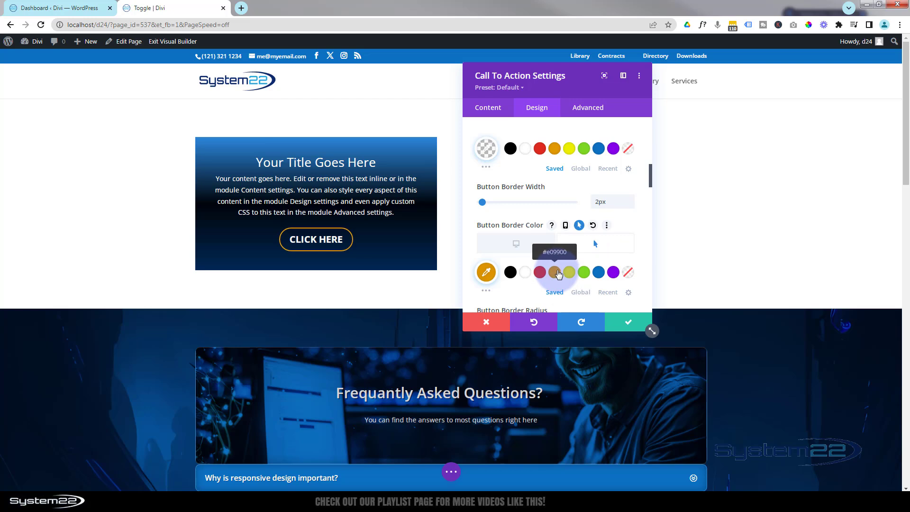
# Set the button's text colour in the hover state to orange #e09900 and return to the desktop state.
pyautogui.scroll(5, 557, 274)
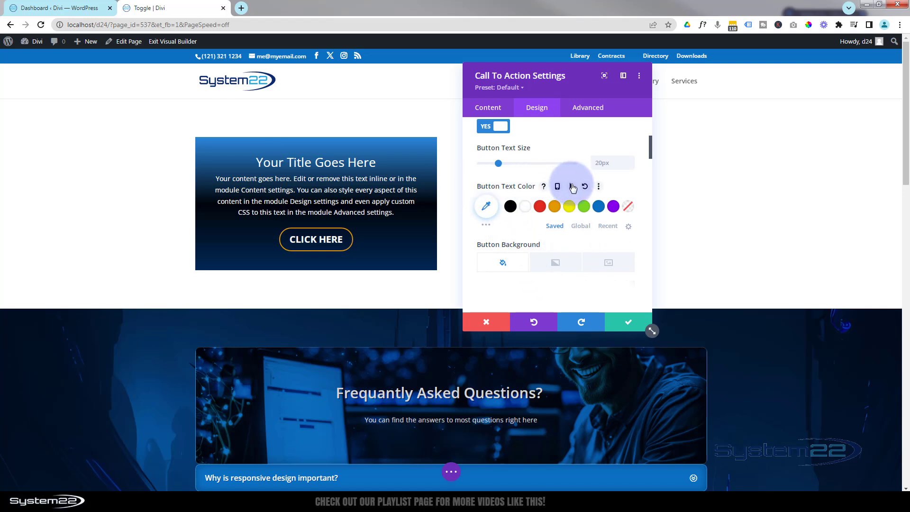
pyautogui.click(571, 187)
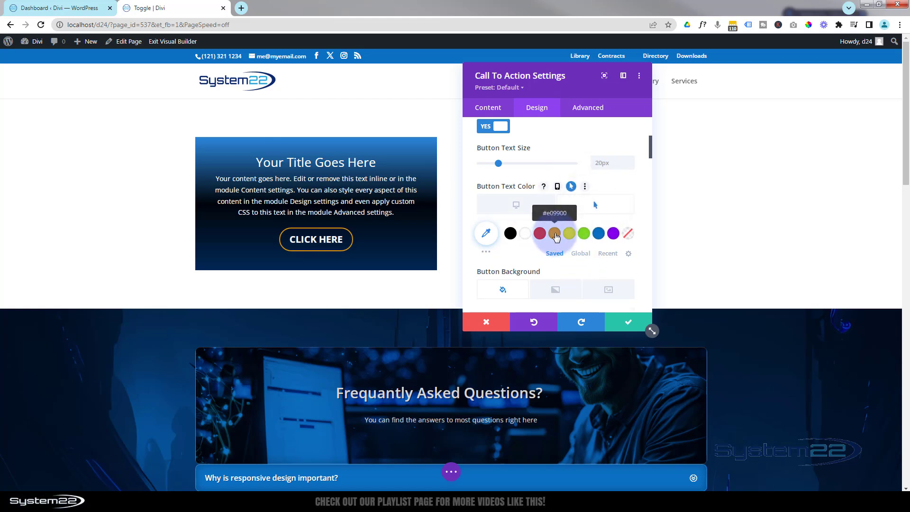
pyautogui.click(555, 235)
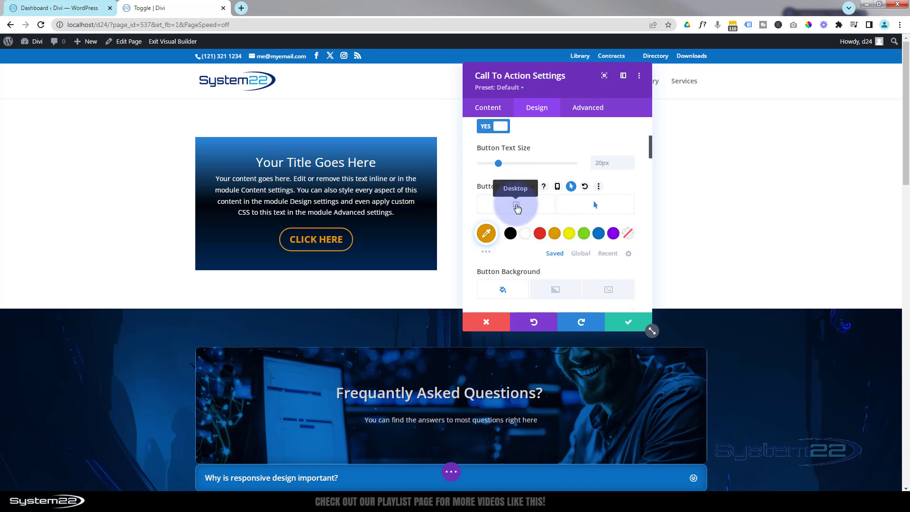
pyautogui.click(517, 206)
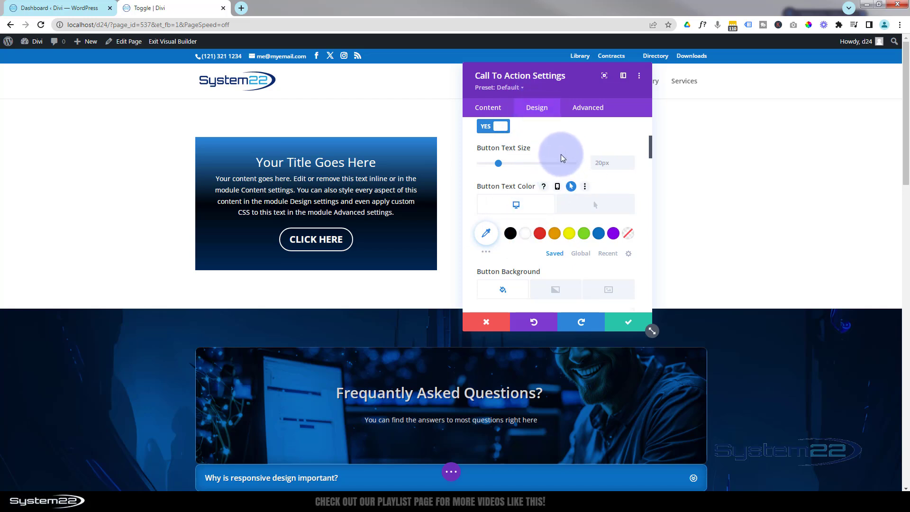
# Set the button's left padding to 60px and link it so the right padding matches.
pyautogui.scroll(-2, 561, 155)
pyautogui.scroll(-6, 561, 156)
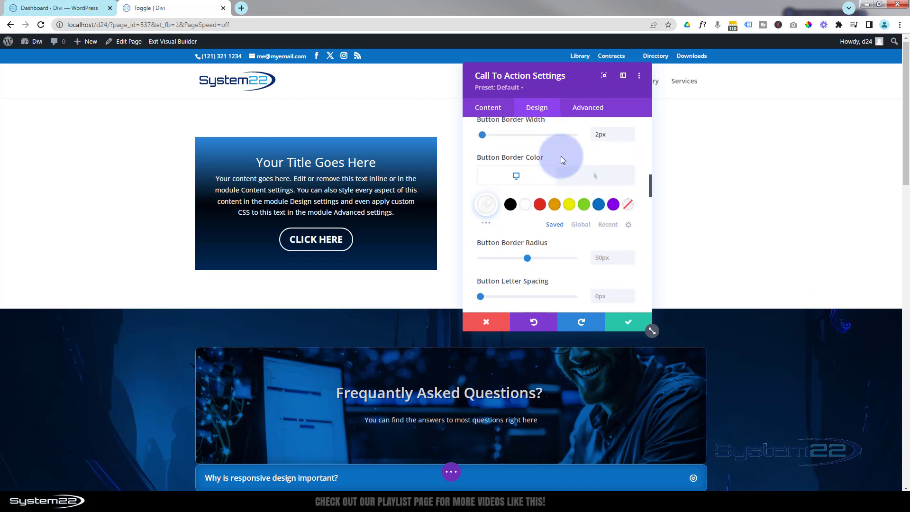
pyautogui.scroll(-10, 561, 156)
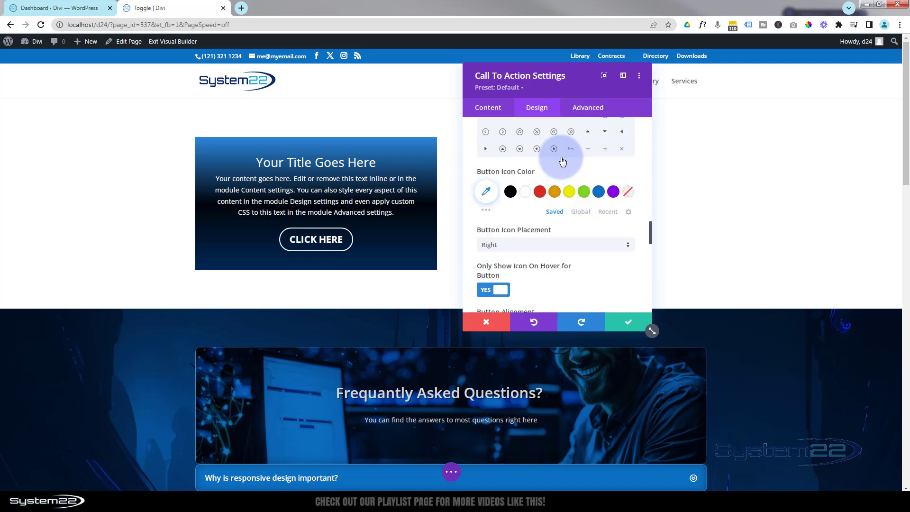
pyautogui.scroll(-10, 560, 159)
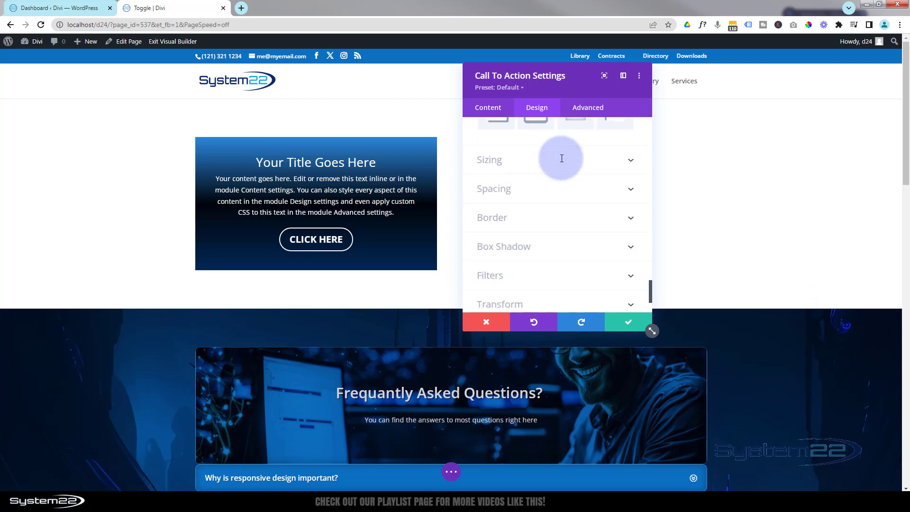
pyautogui.scroll(3, 561, 158)
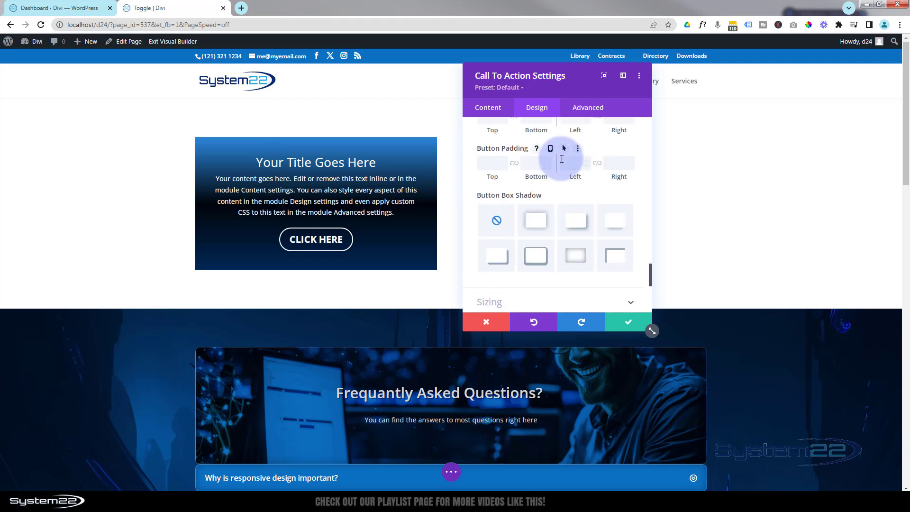
pyautogui.scroll(2, 561, 159)
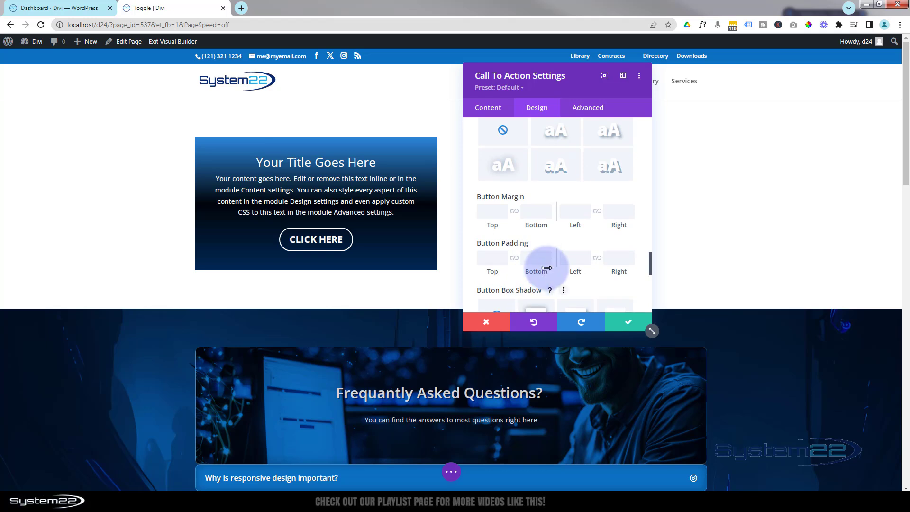
pyautogui.click(565, 257)
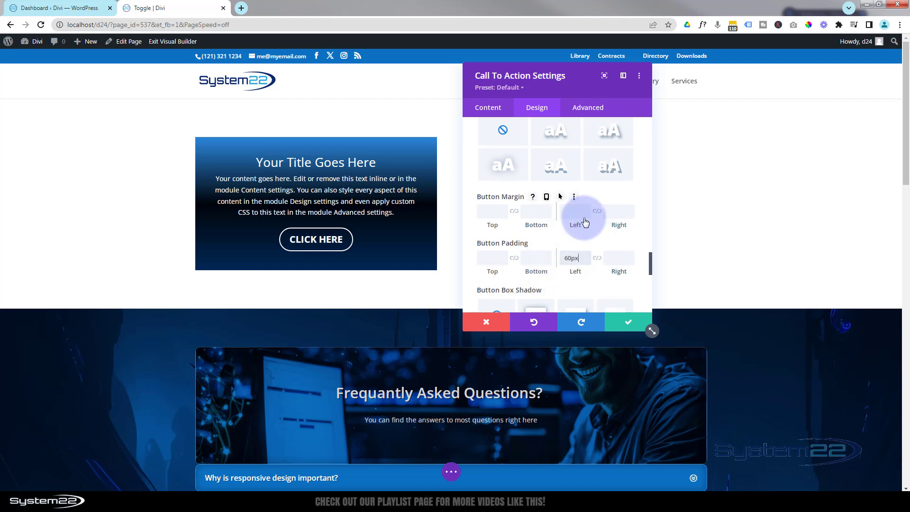
pyautogui.click(598, 259)
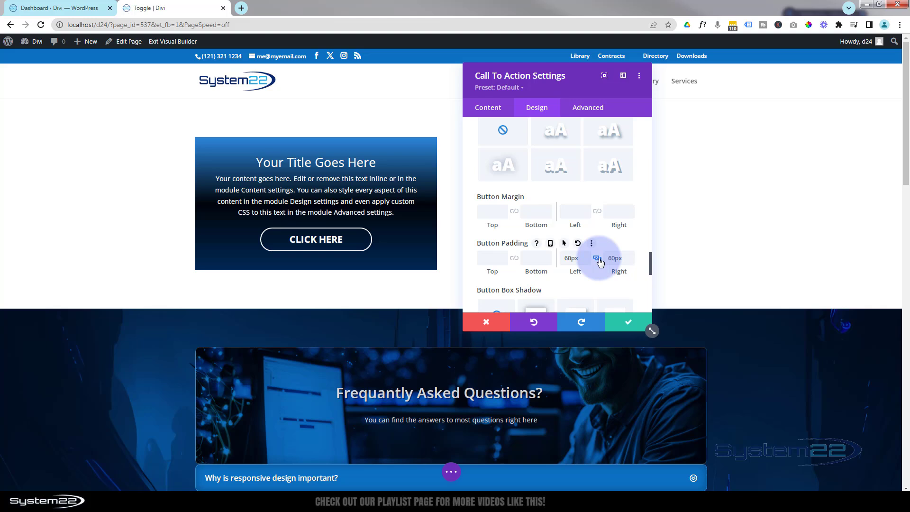
# Round all four corners of the Call To Action module by 10px.
pyautogui.scroll(-5, 579, 260)
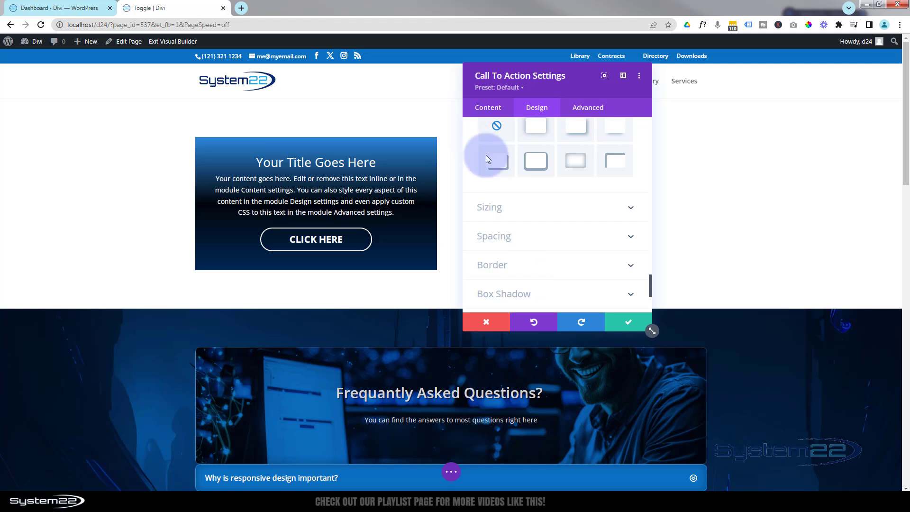
pyautogui.click(546, 264)
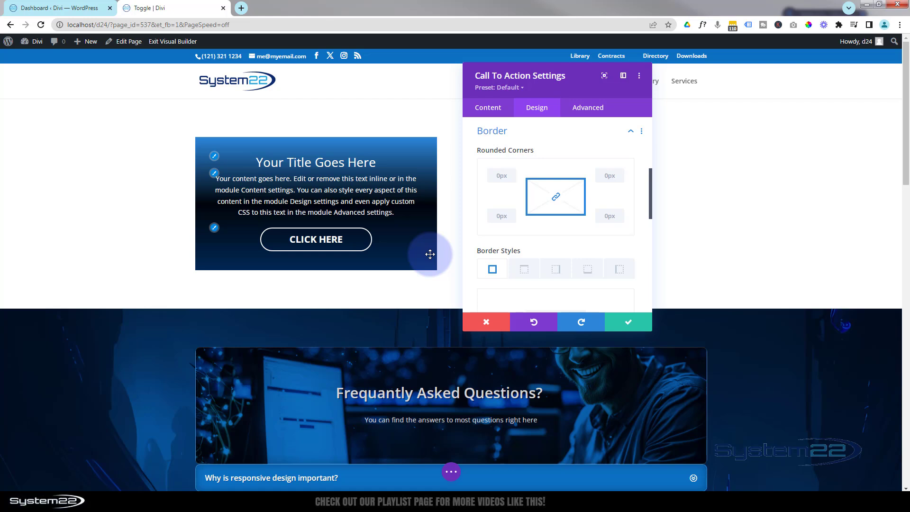
pyautogui.click(495, 178)
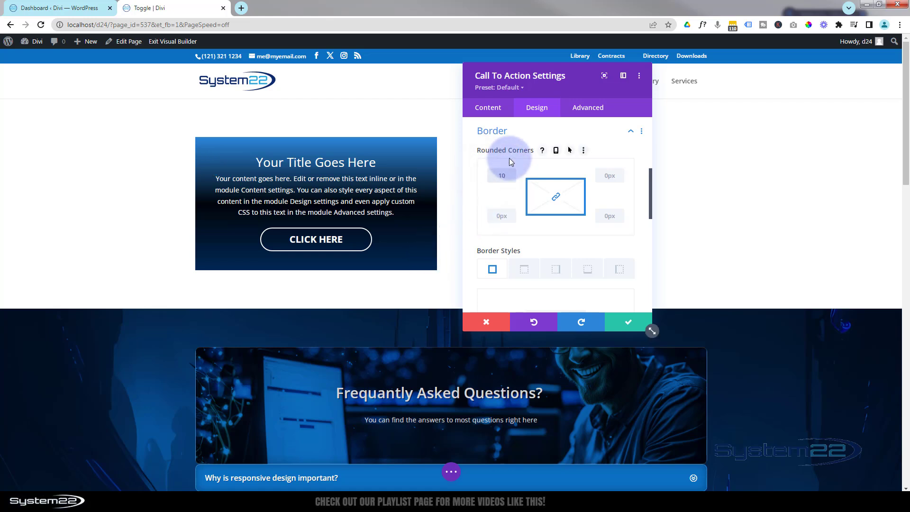
pyautogui.click(561, 203)
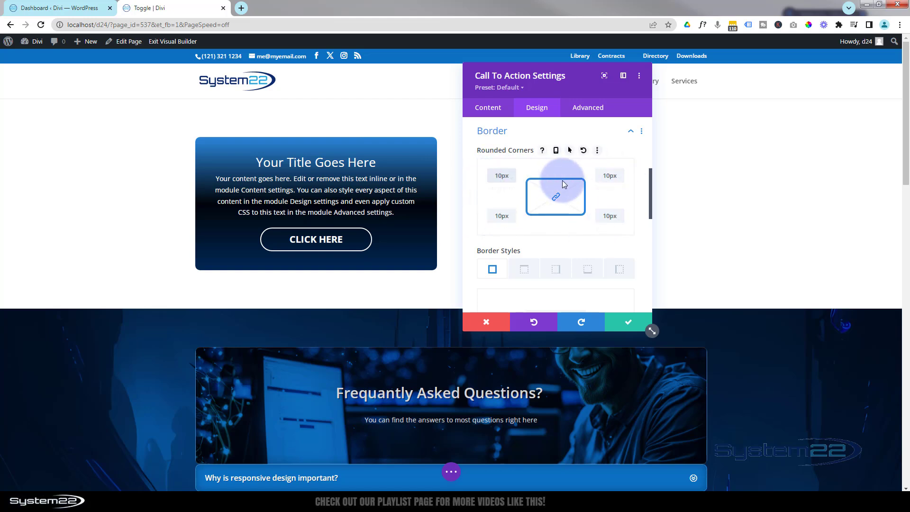
# Apply the box shadow preset that falls beneath the Call To Action module and save the module settings.
pyautogui.scroll(-2, 558, 202)
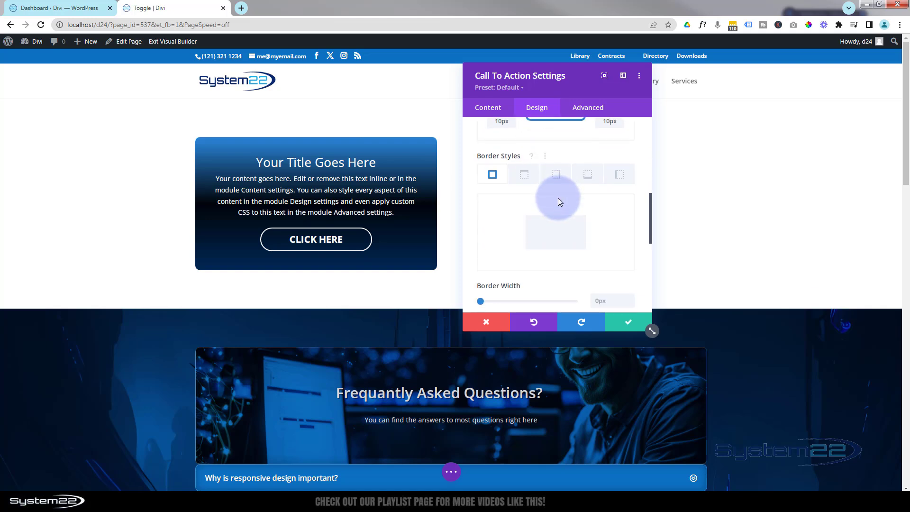
pyautogui.scroll(-6, 558, 200)
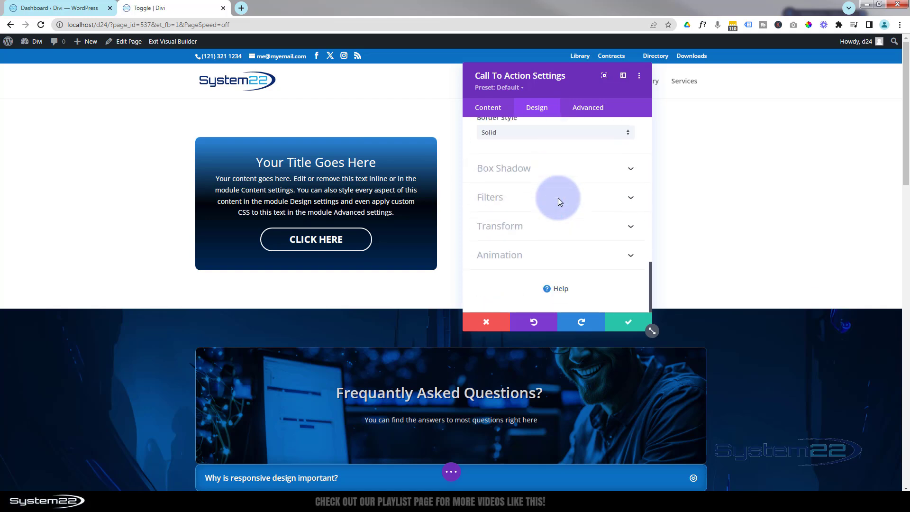
pyautogui.click(567, 169)
pyautogui.scroll(1, 567, 172)
pyautogui.click(617, 183)
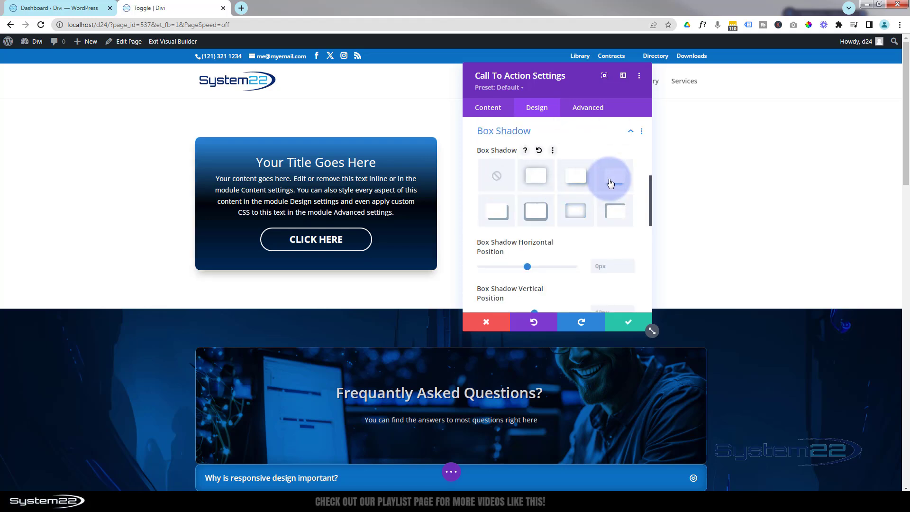
pyautogui.click(634, 326)
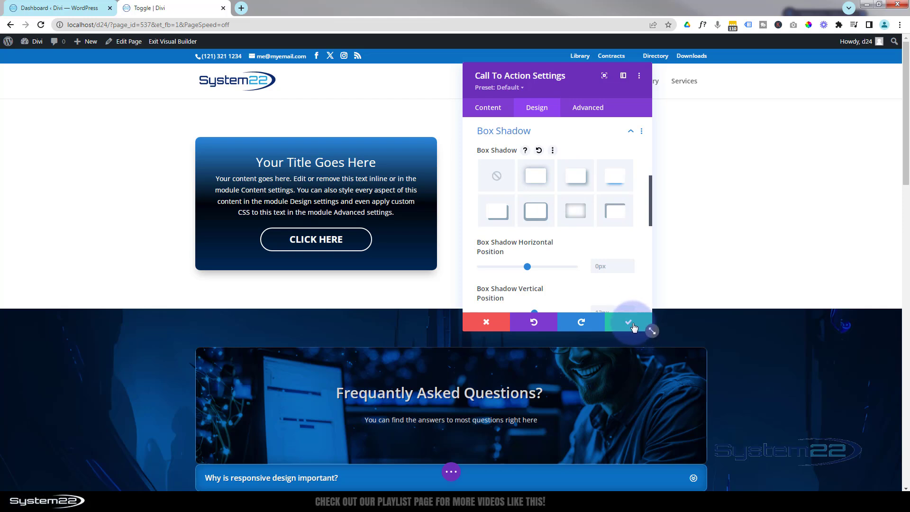
pyautogui.click(626, 321)
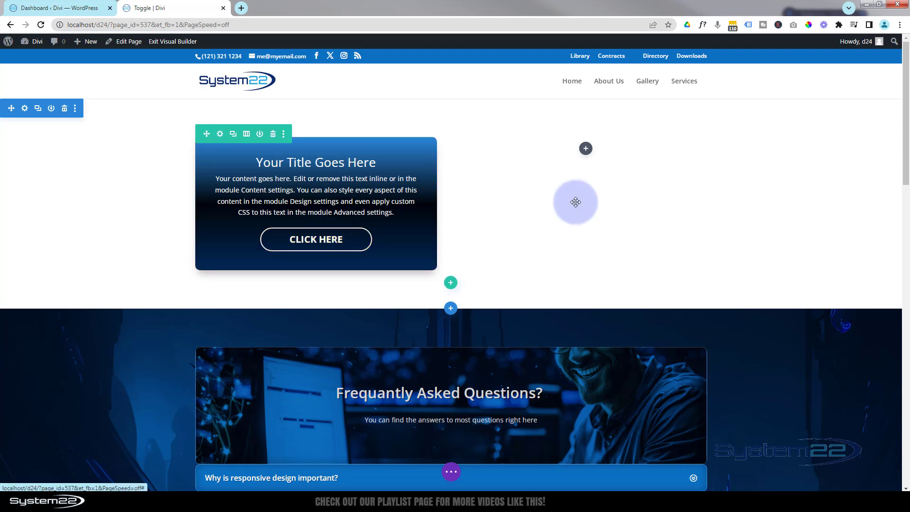
# Look up the CSS ID of the black section with the contact details and close its settings.
pyautogui.scroll(-10, 156, 213)
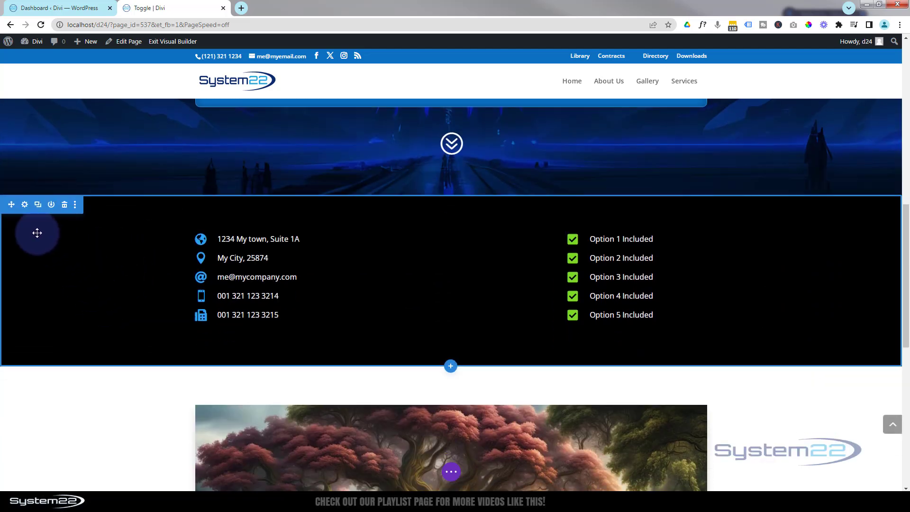
pyautogui.click(25, 205)
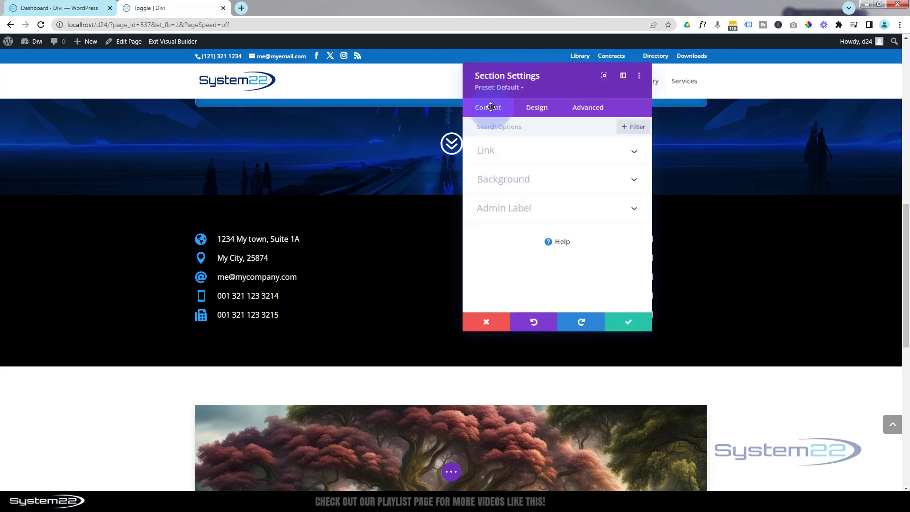
pyautogui.click(598, 108)
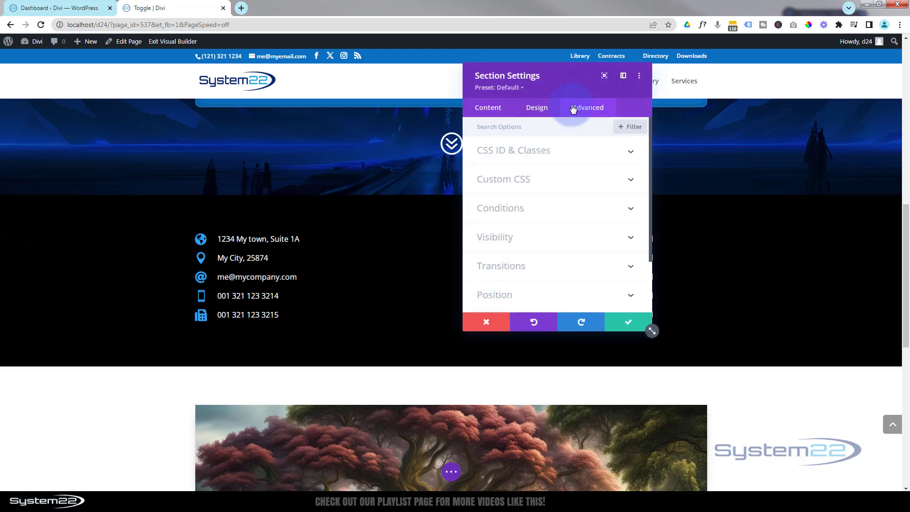
pyautogui.click(571, 157)
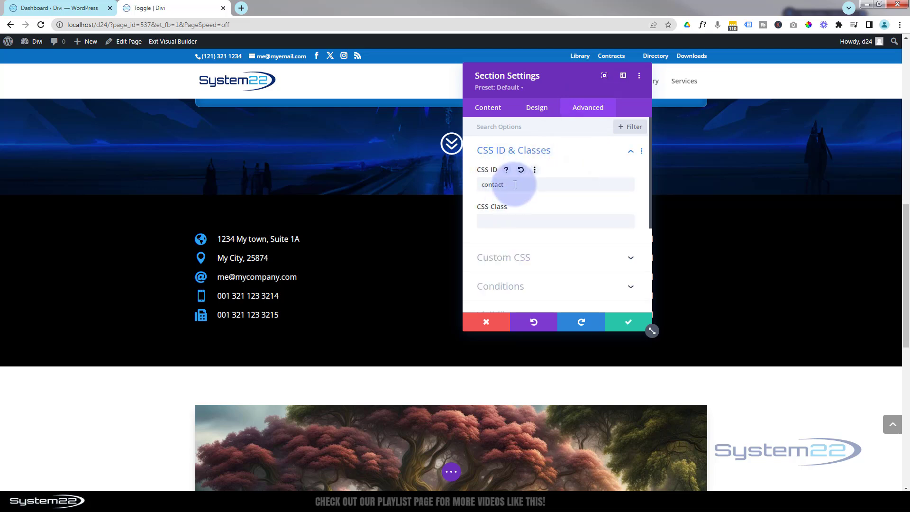
pyautogui.moveTo(514, 185); pyautogui.dragTo(479, 186)
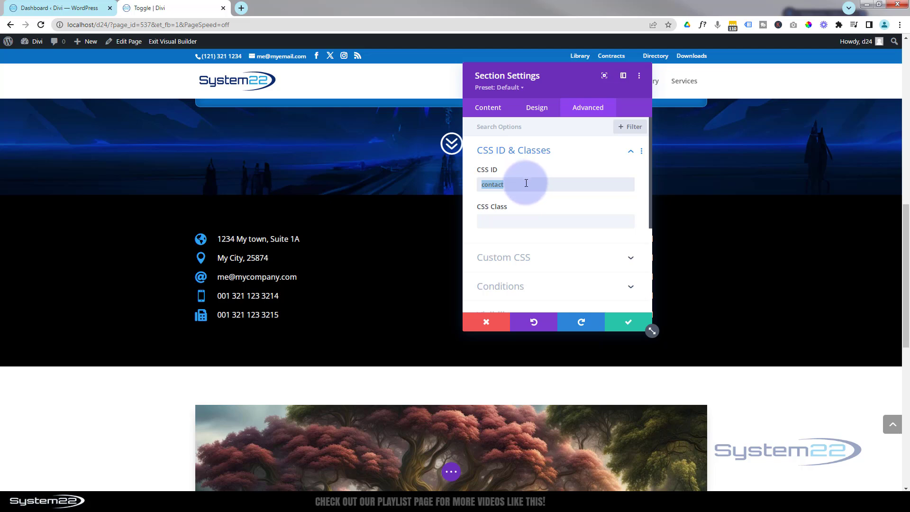
pyautogui.click(627, 322)
# Set the Call To Action module's button link URL to #contact and save the module settings.
pyautogui.scroll(8, 405, 298)
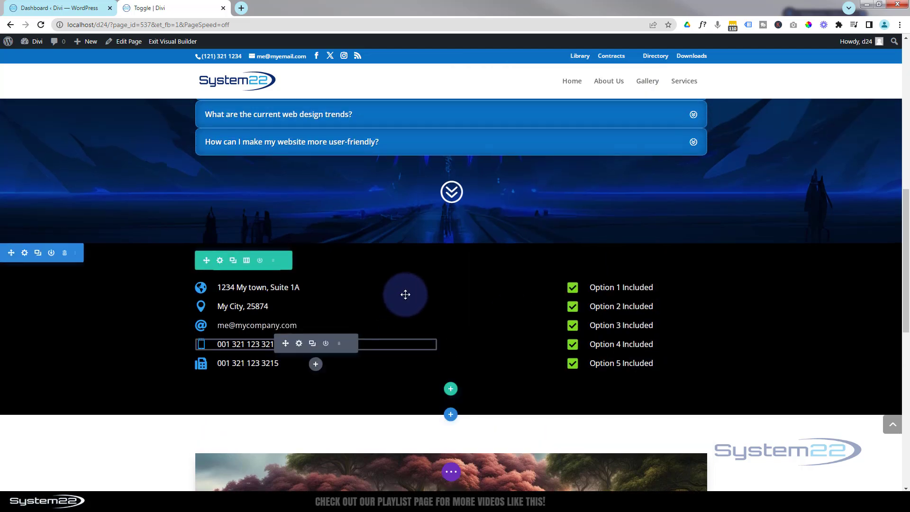
pyautogui.scroll(3, 406, 298)
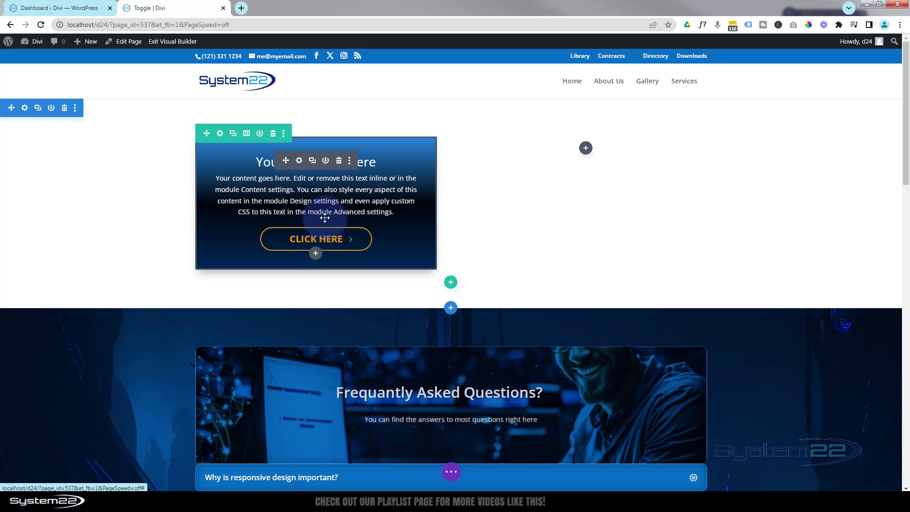
pyautogui.click(299, 161)
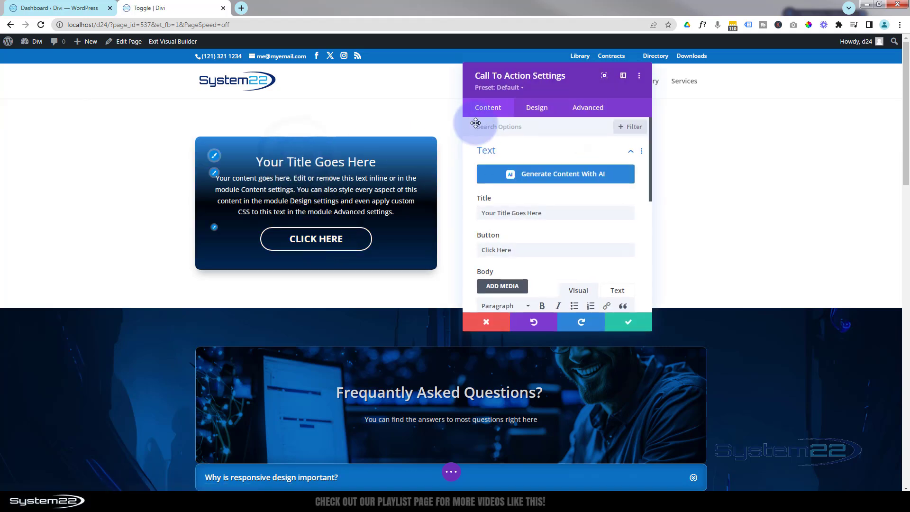
pyautogui.scroll(-1, 503, 164)
pyautogui.scroll(-4, 502, 165)
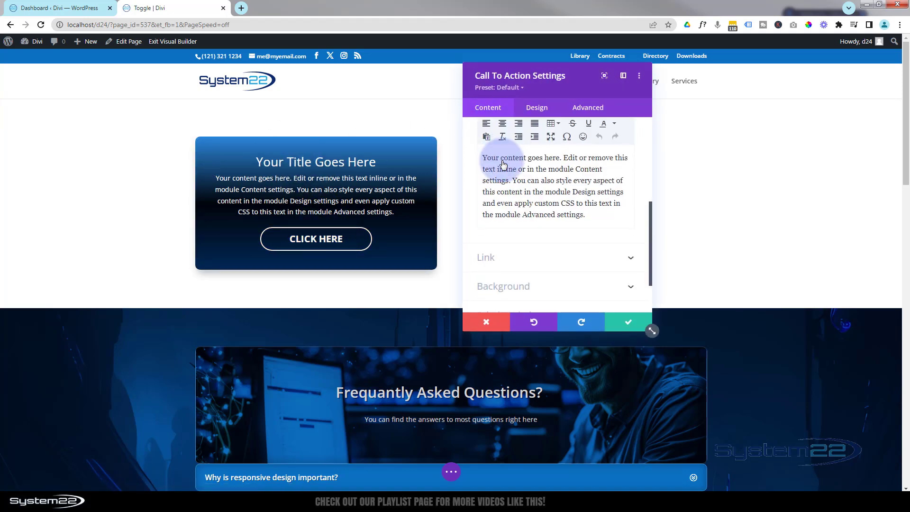
pyautogui.click(511, 221)
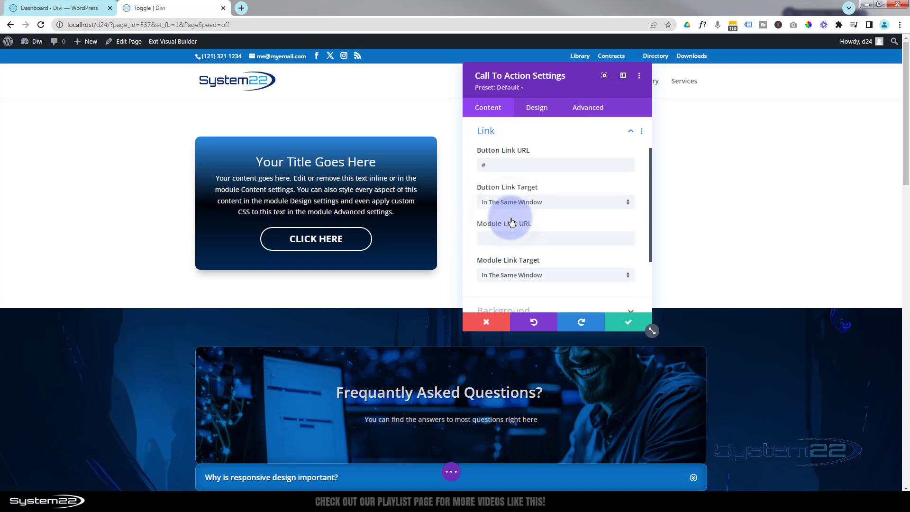
pyautogui.click(492, 167)
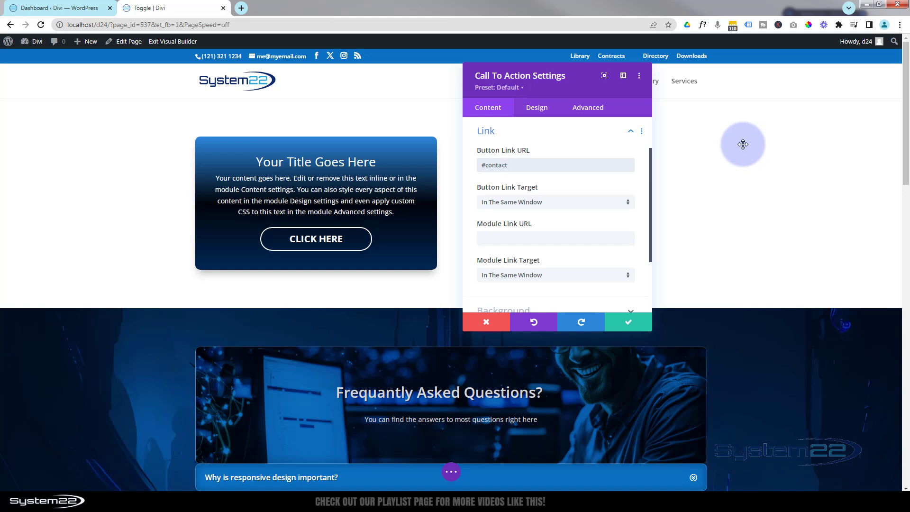
pyautogui.click(633, 328)
pyautogui.scroll(-1, 227, 335)
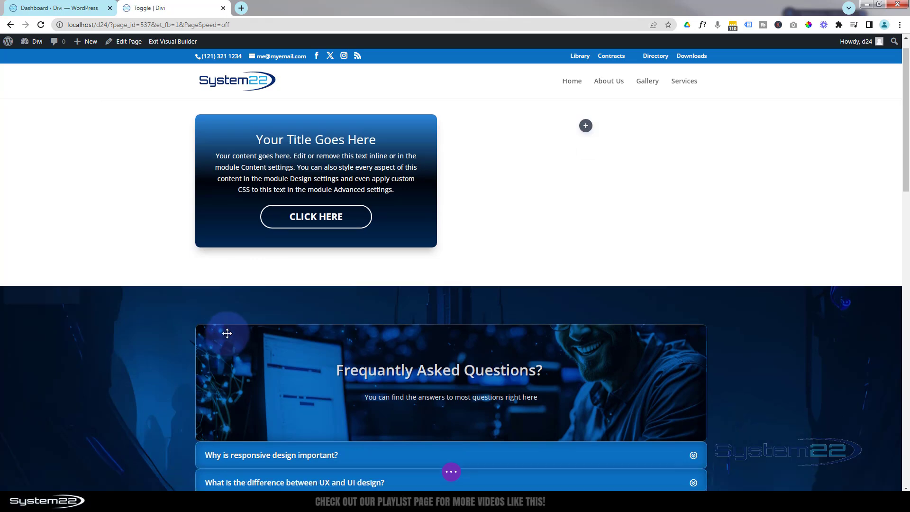
pyautogui.scroll(-3, 227, 336)
pyautogui.scroll(4, 230, 339)
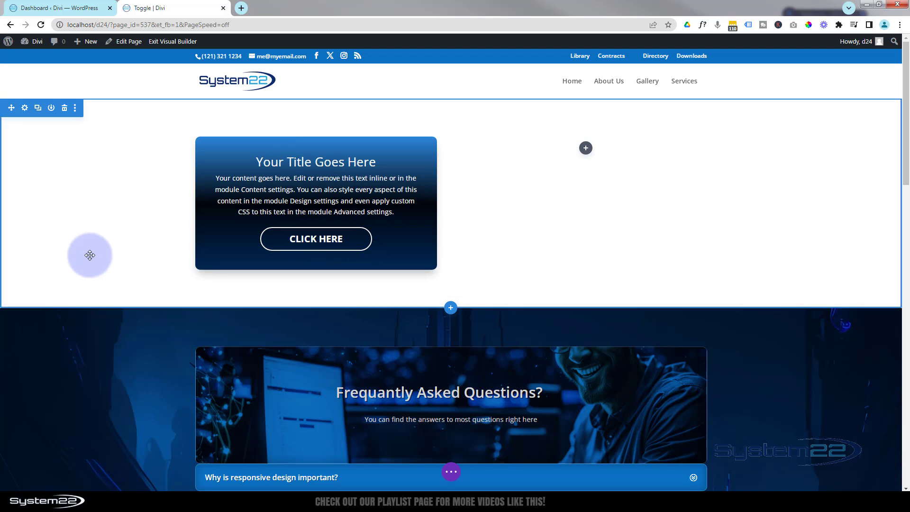
pyautogui.scroll(-1, 102, 234)
pyautogui.scroll(1, 103, 233)
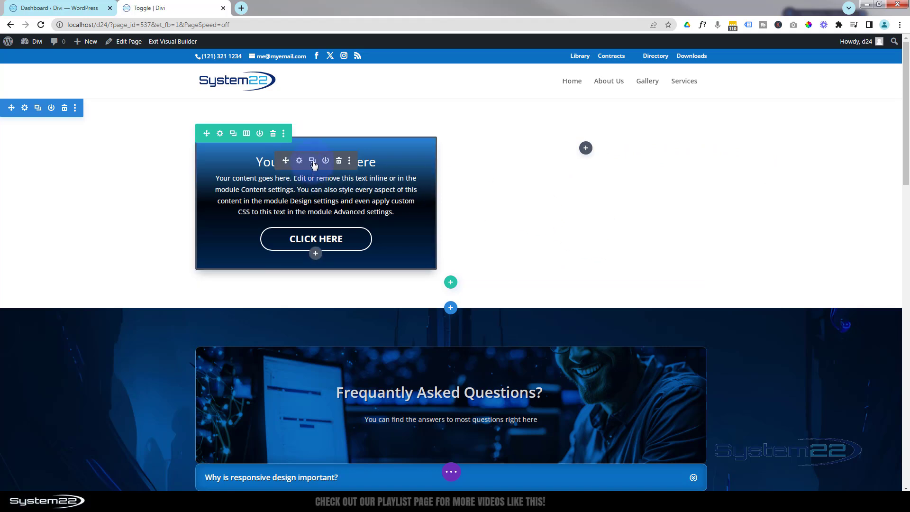
# Duplicate the Call To Action module and move one copy into the empty second column.
pyautogui.click(313, 161)
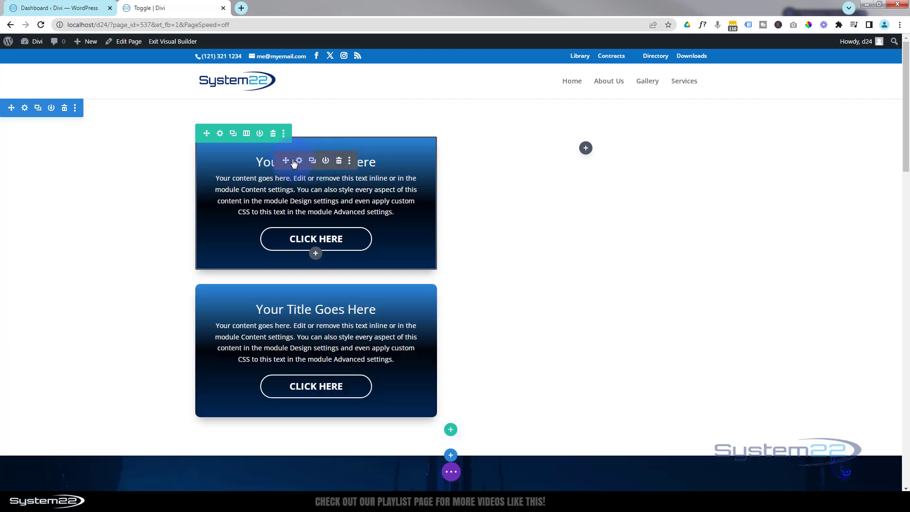
pyautogui.moveTo(284, 158); pyautogui.dragTo(581, 156)
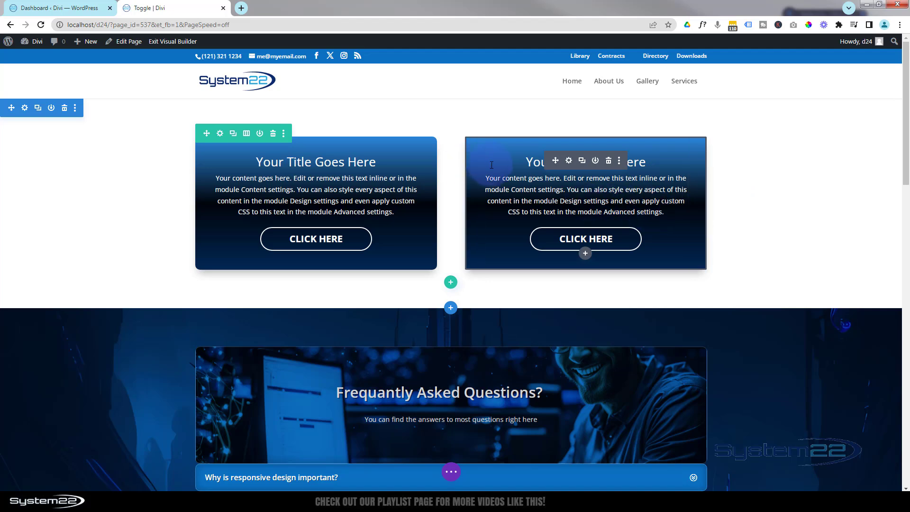
# Give the row's second column a background image from the media library: the smiling man with a headset and laptop.
pyautogui.click(220, 134)
pyautogui.moveTo(485, 83); pyautogui.dragTo(268, 86)
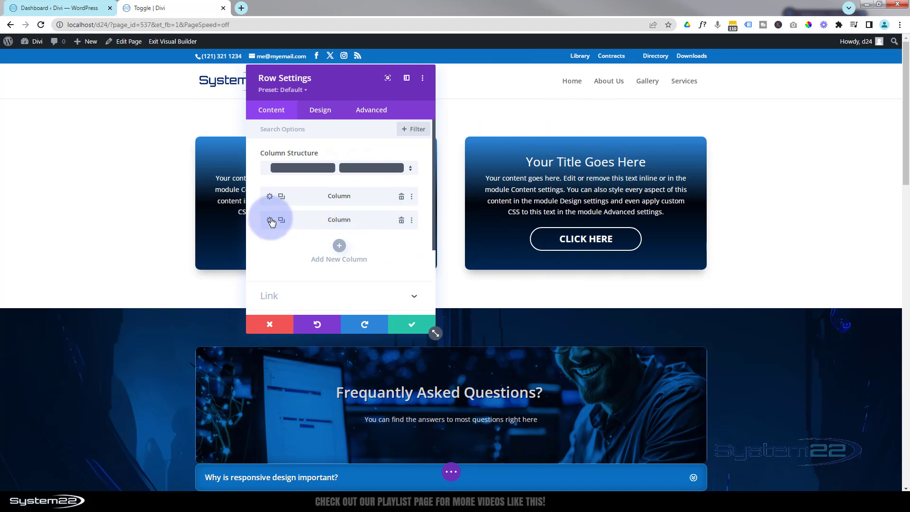
pyautogui.click(269, 220)
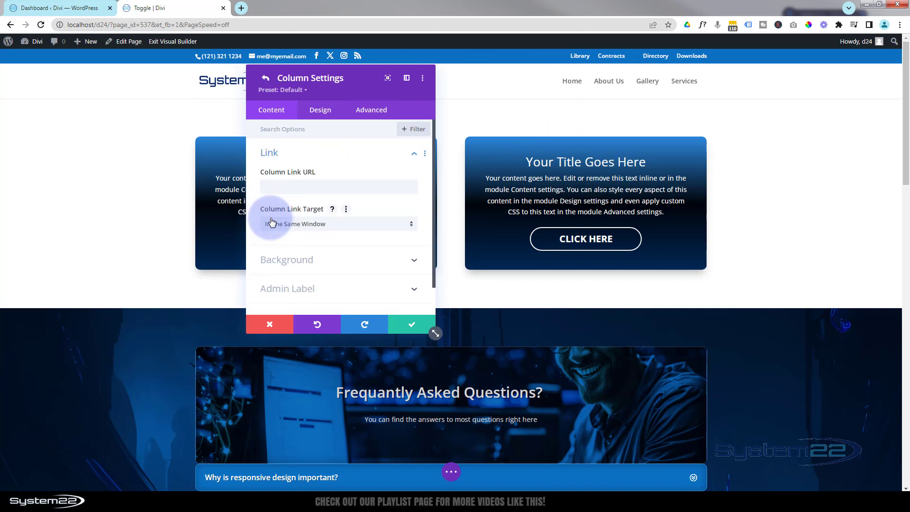
pyautogui.click(279, 123)
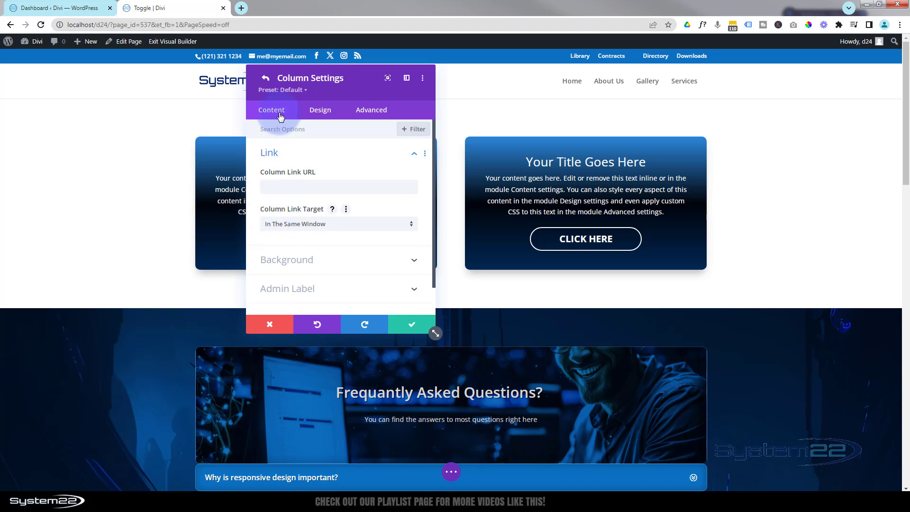
pyautogui.click(340, 264)
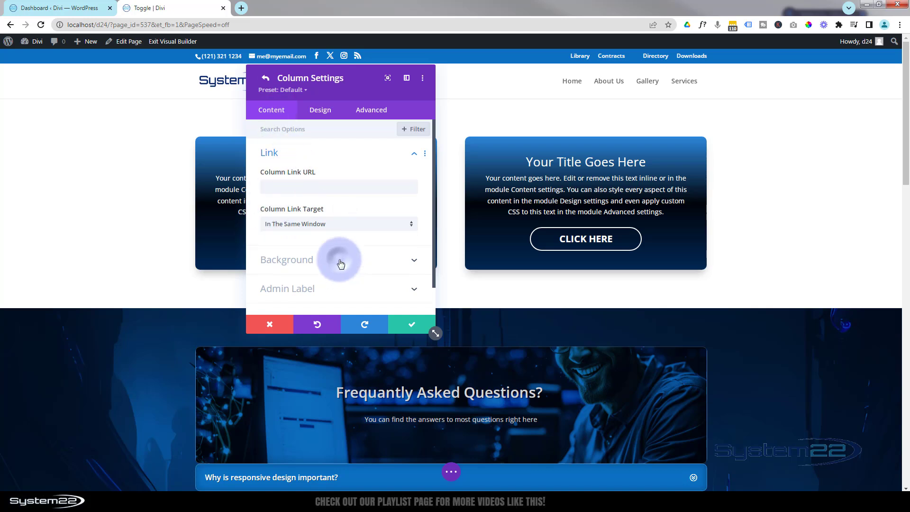
pyautogui.click(326, 173)
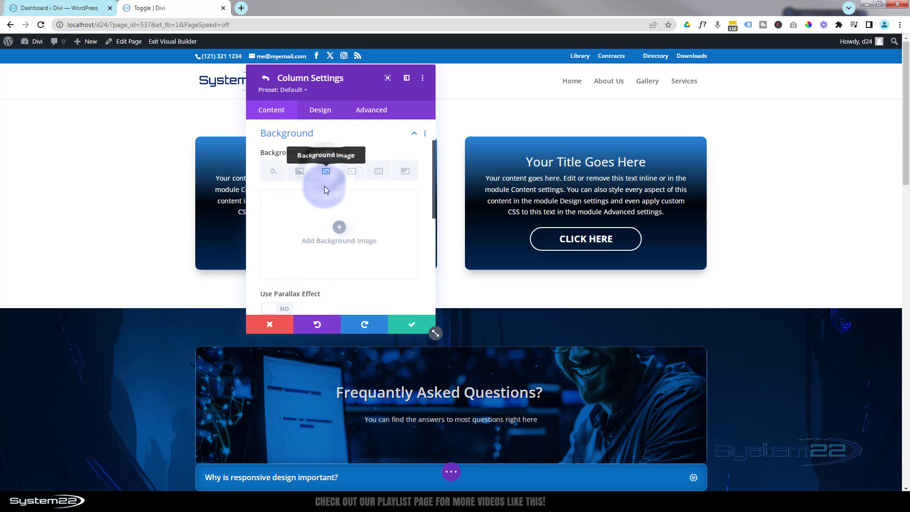
pyautogui.click(338, 229)
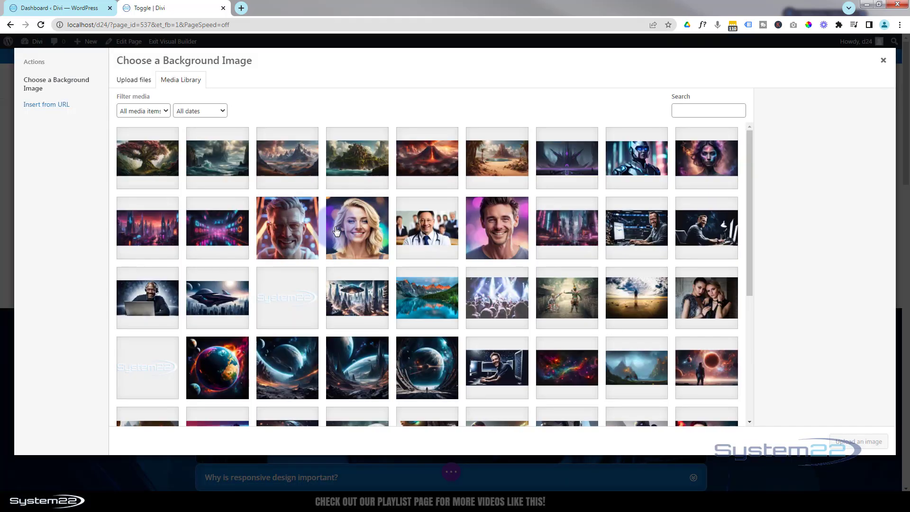
pyautogui.click(155, 289)
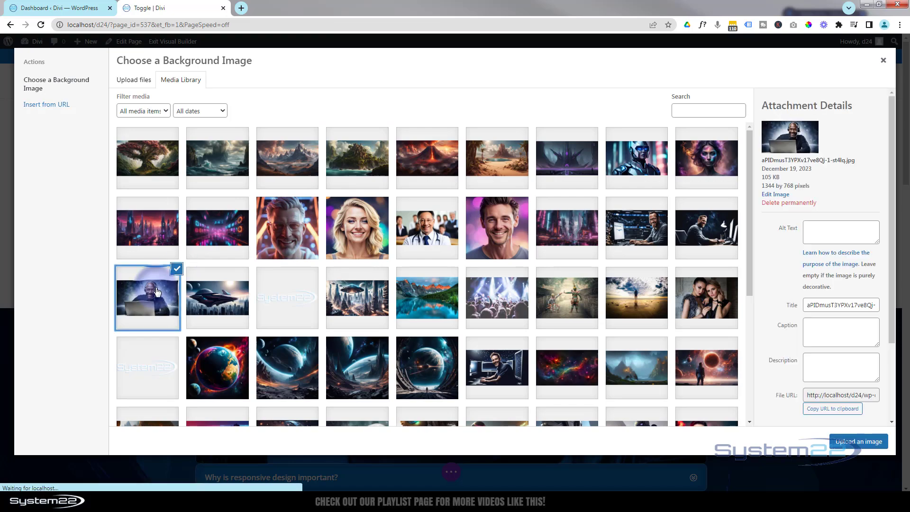
pyautogui.click(871, 440)
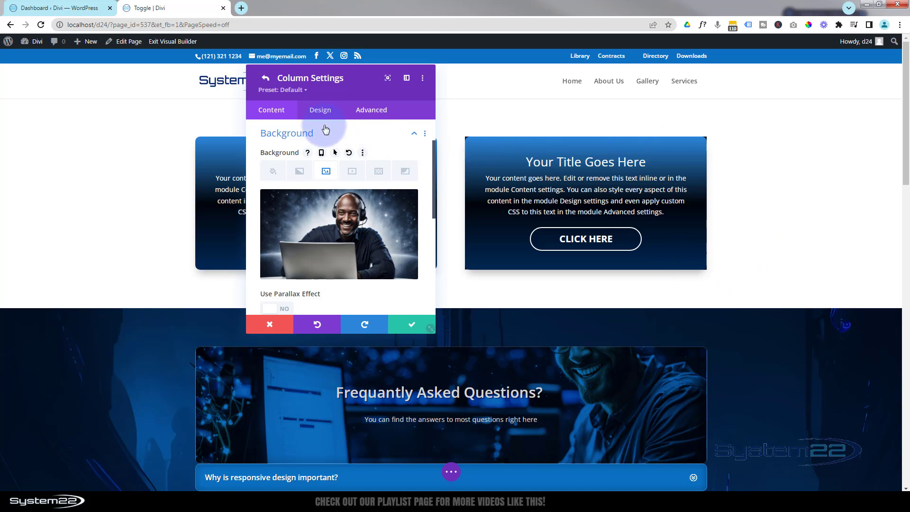
# Round all four corners of the second column by 10px and save the column and row settings.
pyautogui.click(319, 109)
pyautogui.scroll(-1, 348, 215)
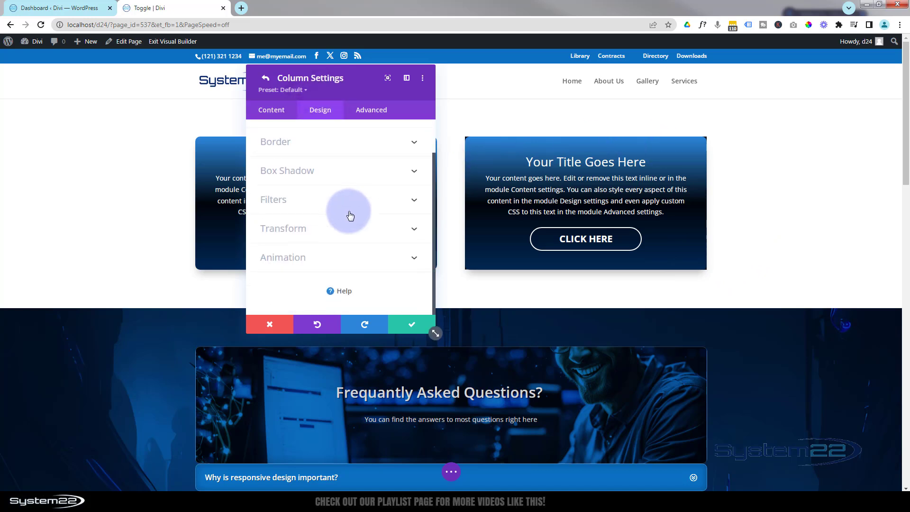
pyautogui.click(329, 145)
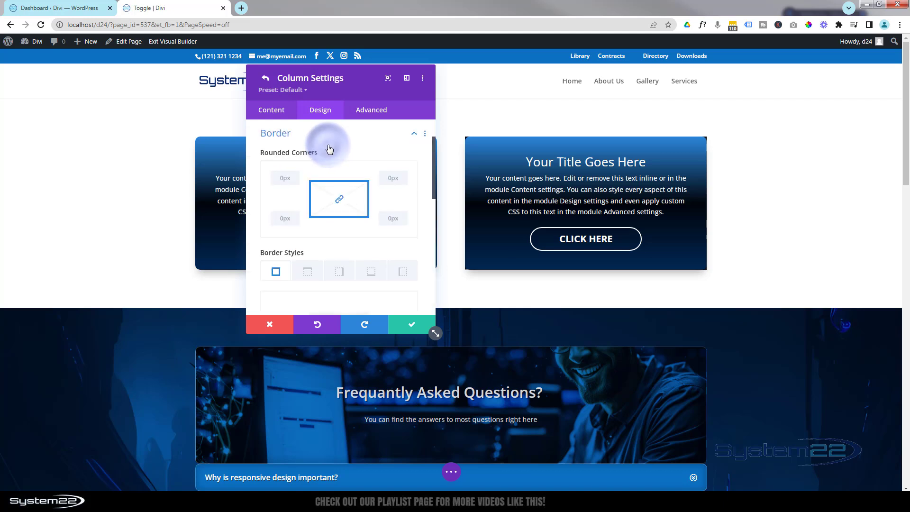
pyautogui.click(279, 178)
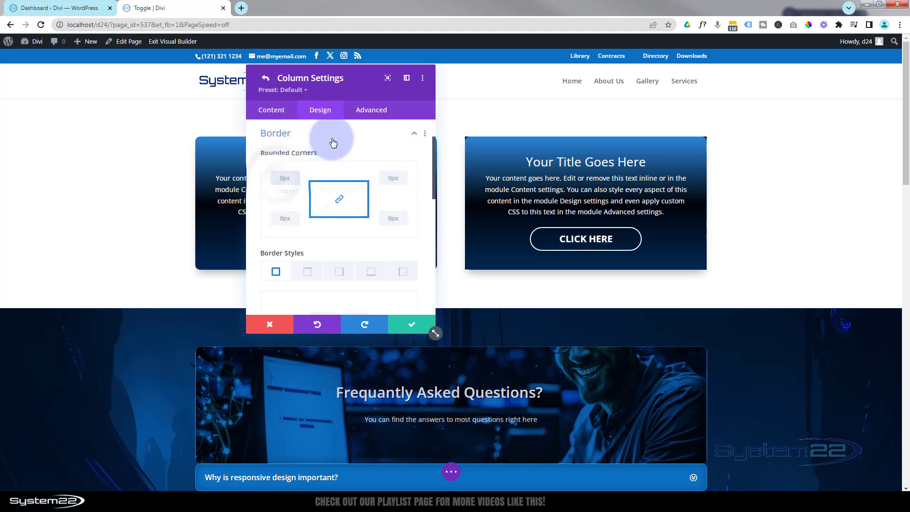
pyautogui.write('10px')
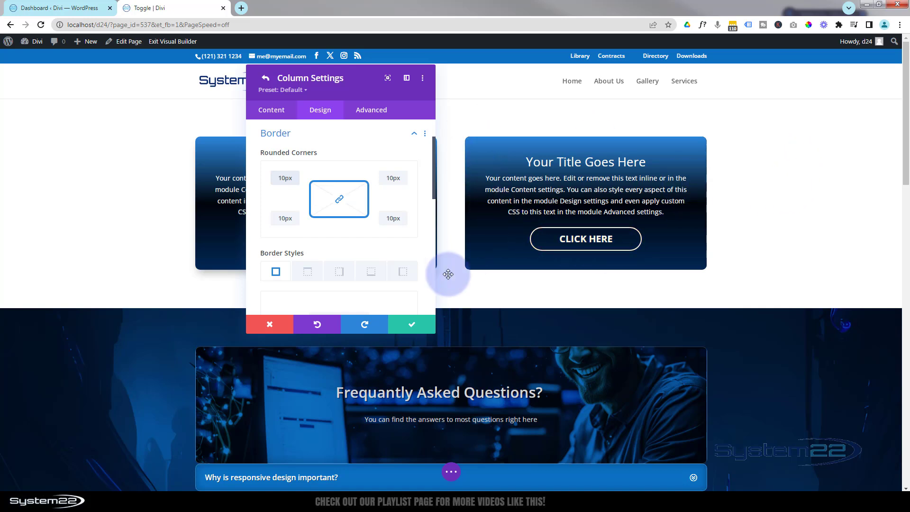
pyautogui.click(411, 326)
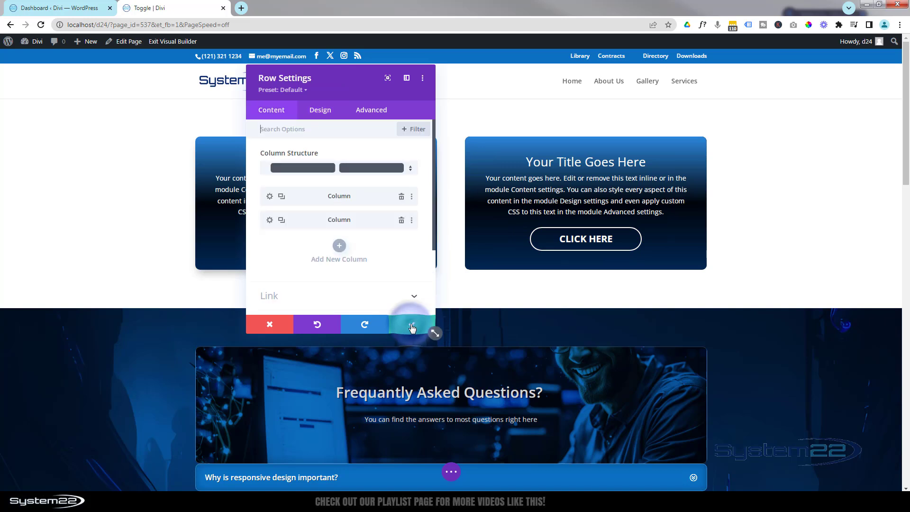
pyautogui.click(412, 325)
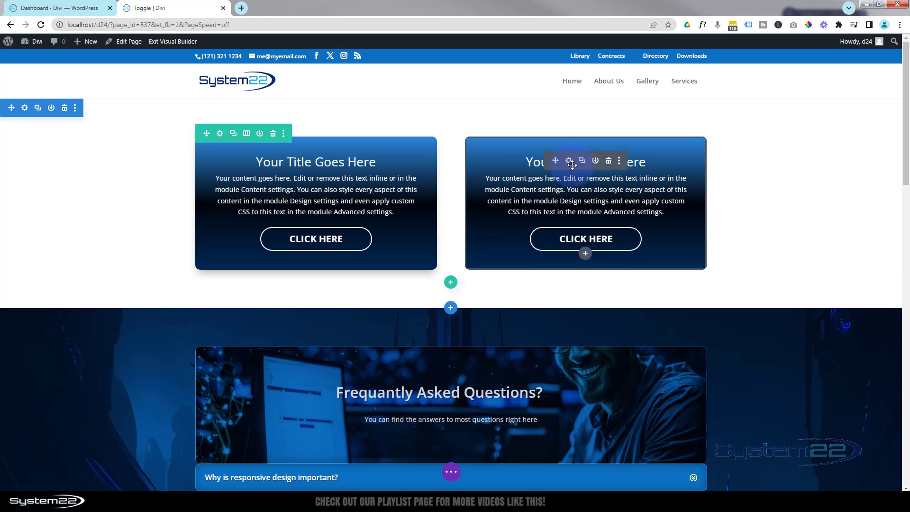
# Set the opacity filter of the second column's Call To Action module to 0%.
pyautogui.click(569, 161)
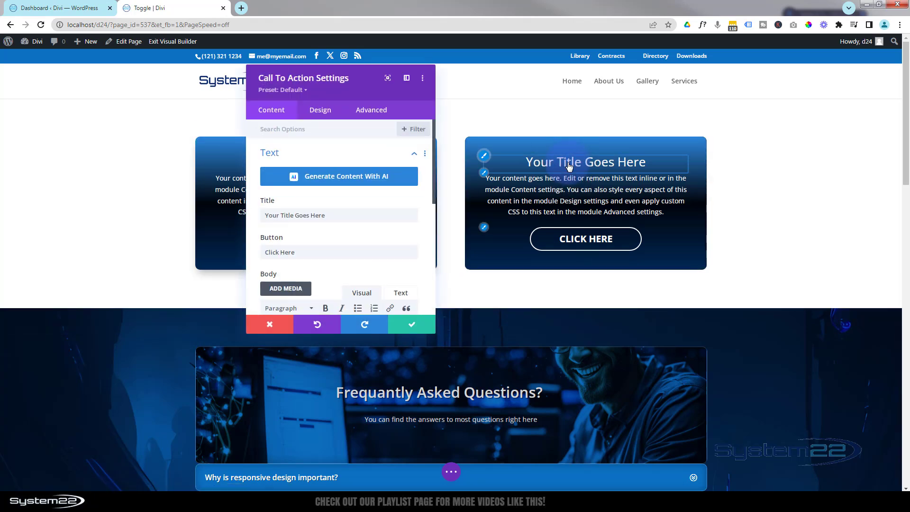
pyautogui.click(324, 113)
pyautogui.scroll(-3, 327, 160)
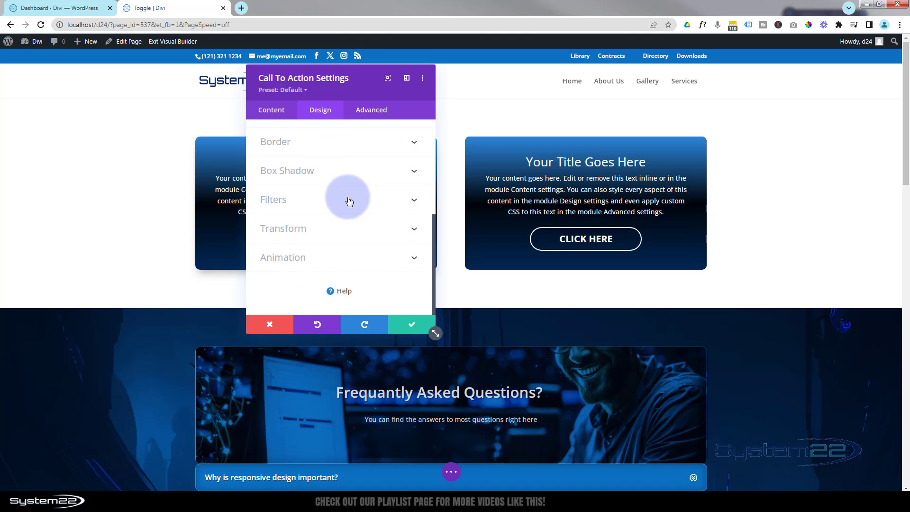
pyautogui.click(348, 200)
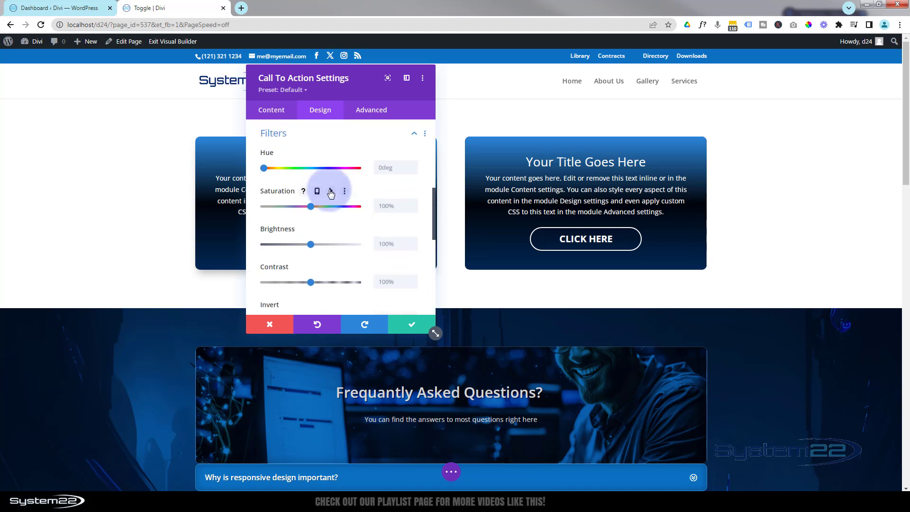
pyautogui.scroll(-5, 312, 161)
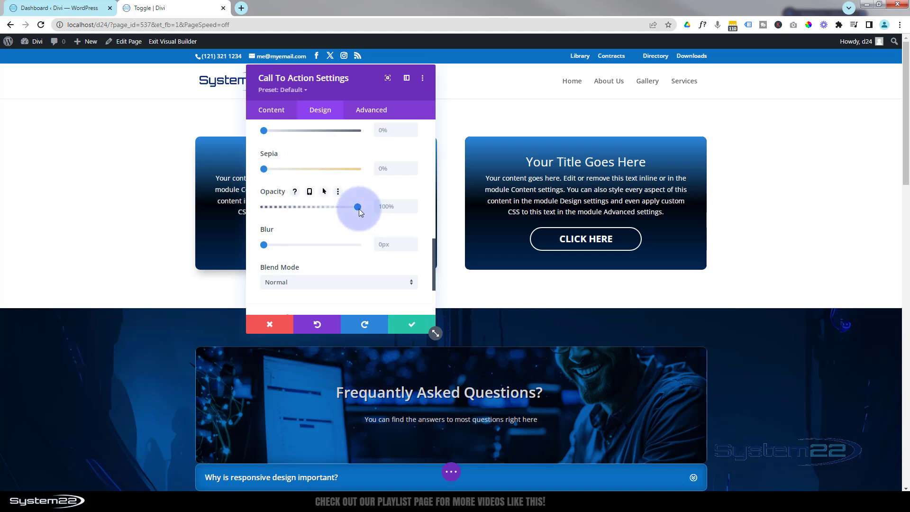
pyautogui.moveTo(357, 207); pyautogui.dragTo(251, 208)
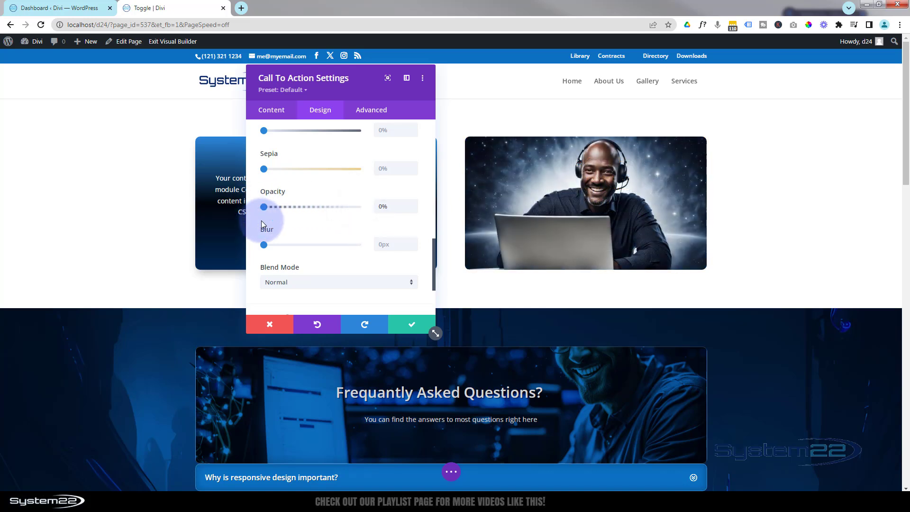
# Give the second column's Call To Action module an opacity of 0% by default and 100% on hover.
pyautogui.moveTo(264, 207); pyautogui.dragTo(379, 214)
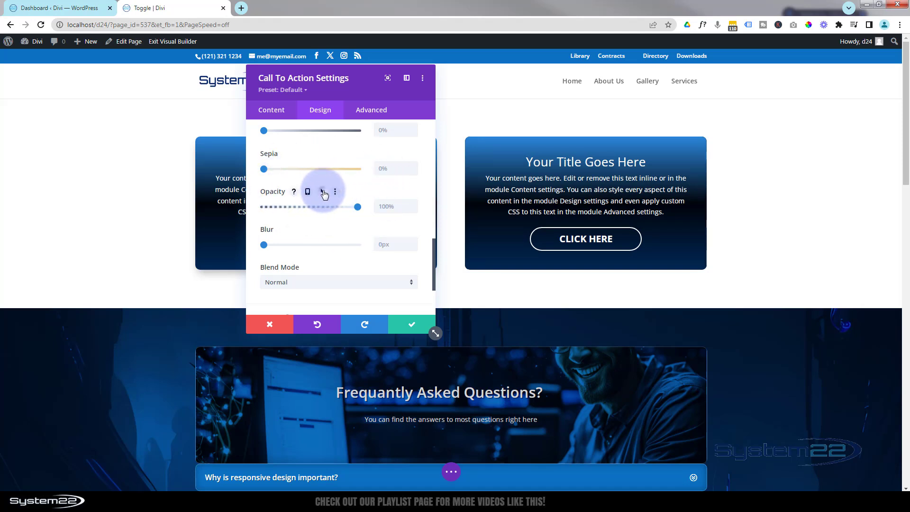
pyautogui.click(322, 192)
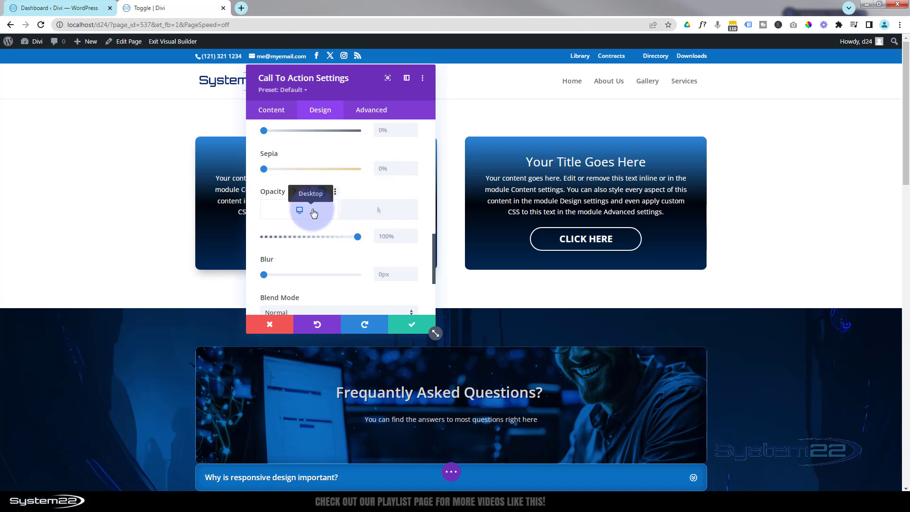
pyautogui.moveTo(357, 238); pyautogui.dragTo(250, 238)
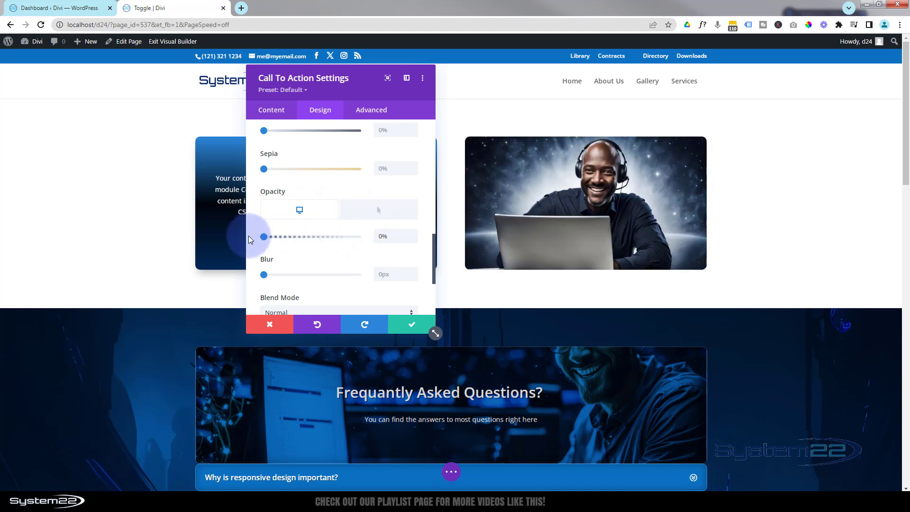
pyautogui.click(378, 214)
pyautogui.moveTo(291, 237); pyautogui.dragTo(370, 242)
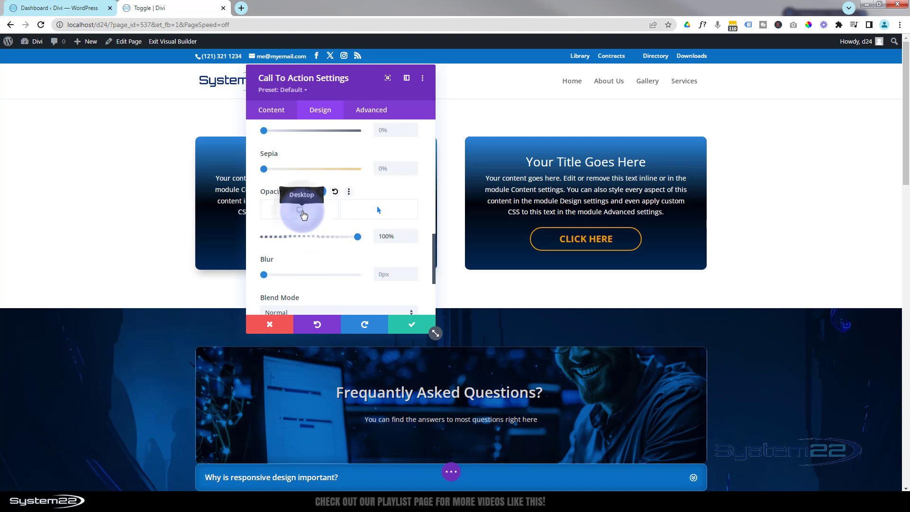
pyautogui.click(379, 212)
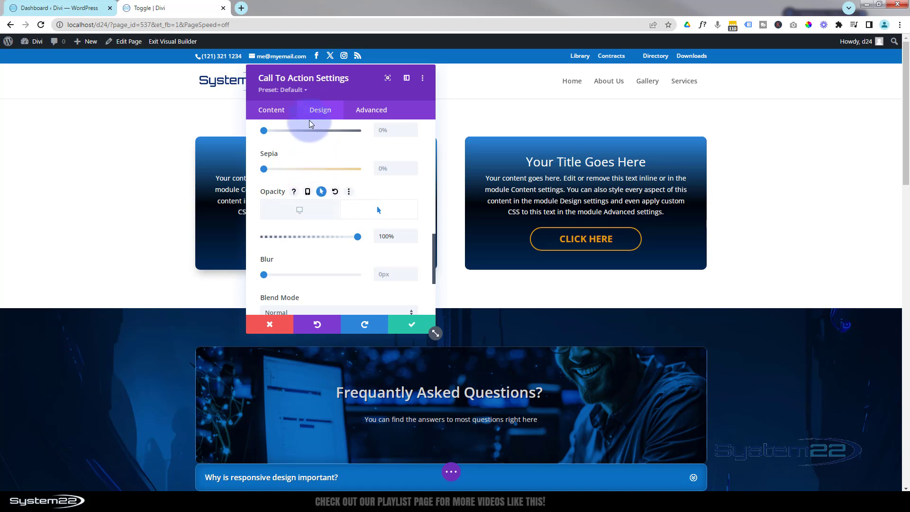
# Set the module's transition duration to 600ms and its transition speed curve to Ease-In-Out.
pyautogui.click(385, 113)
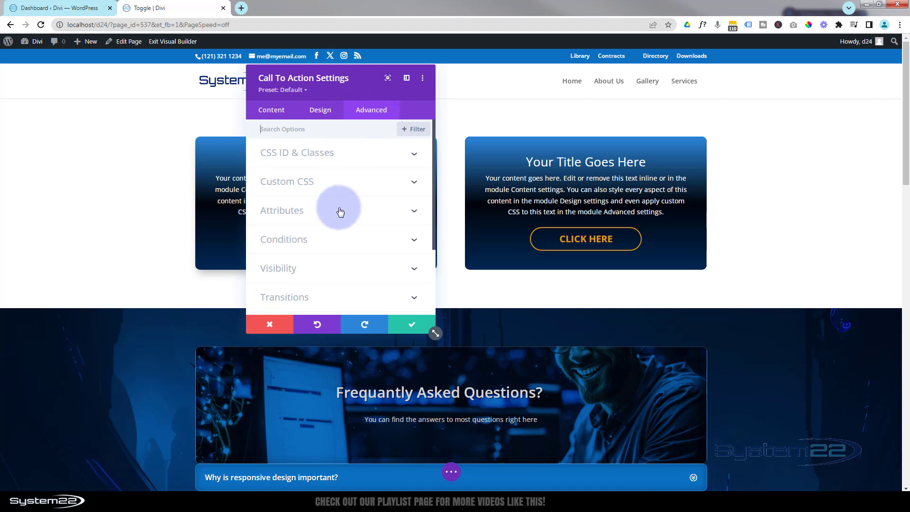
pyautogui.click(331, 296)
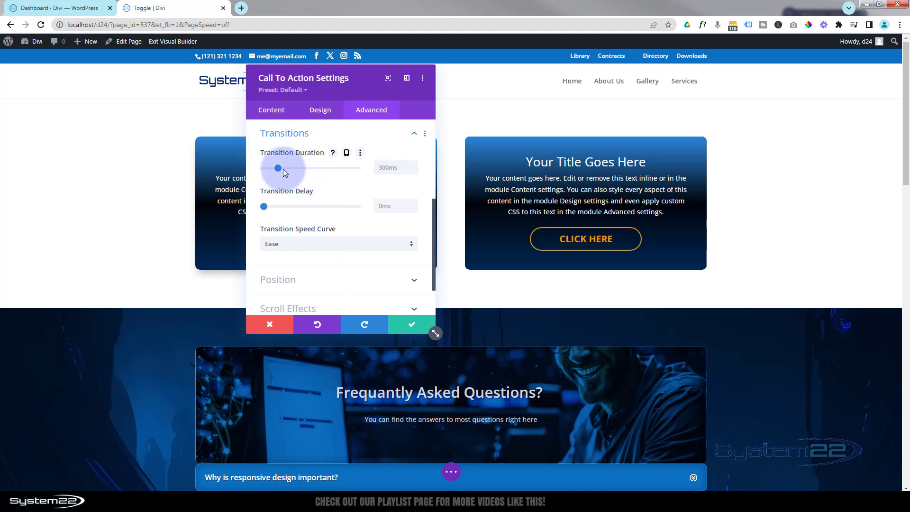
pyautogui.moveTo(279, 170); pyautogui.dragTo(302, 175)
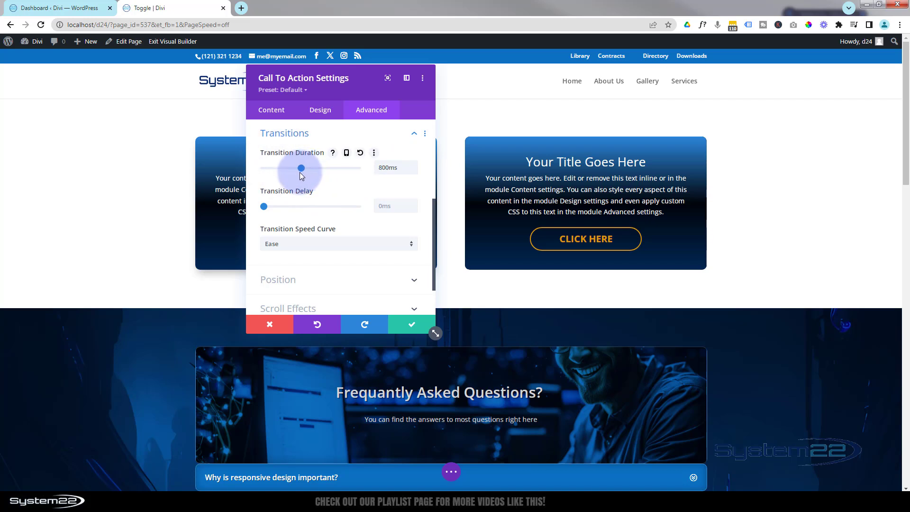
pyautogui.click(398, 174)
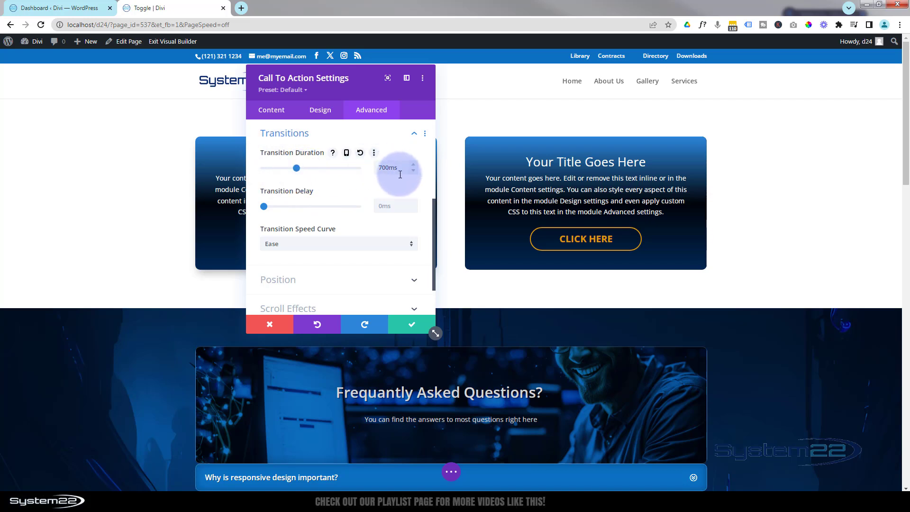
pyautogui.click(413, 171)
pyautogui.click(414, 171)
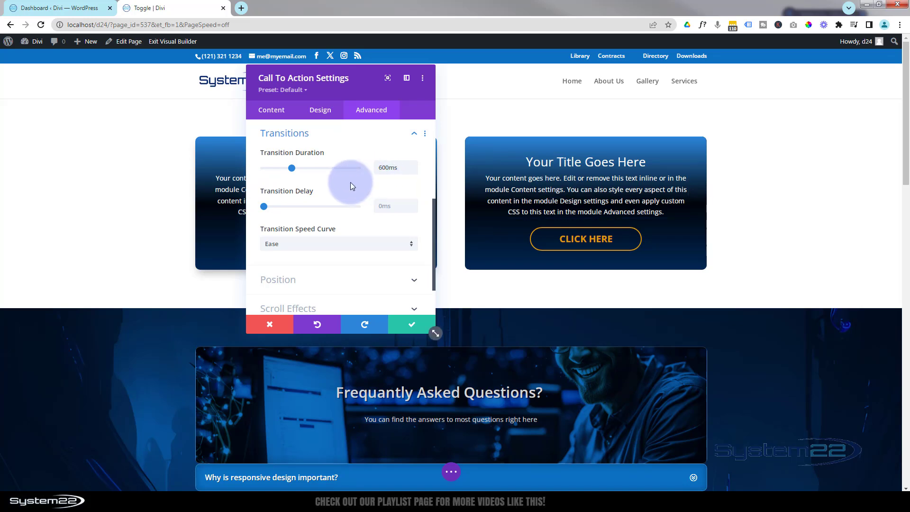
pyautogui.click(330, 246)
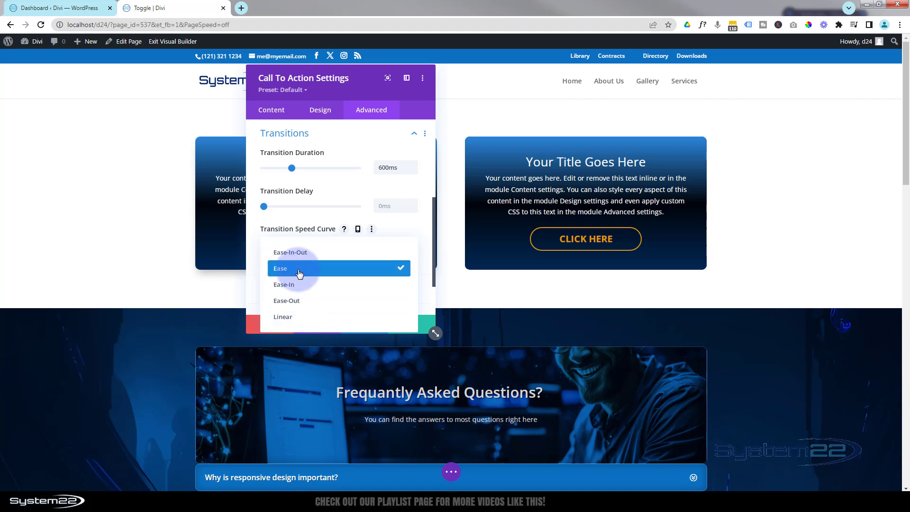
pyautogui.click(290, 253)
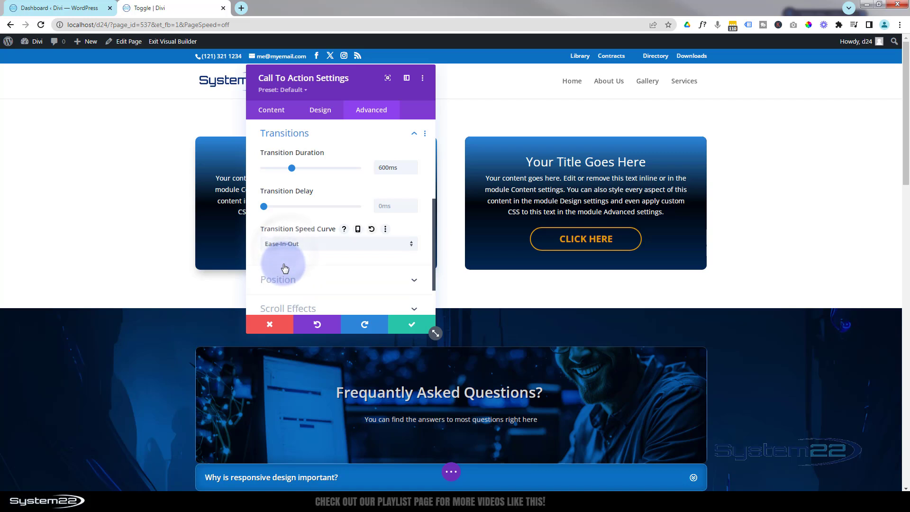
# Enable hover options for the module's margin and save the module settings.
pyautogui.click(326, 110)
pyautogui.scroll(-2, 314, 179)
pyautogui.click(318, 245)
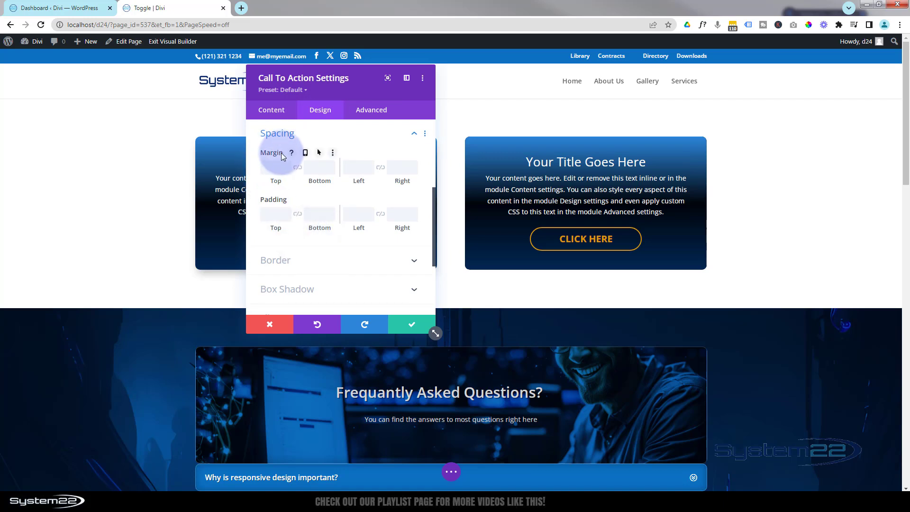
pyautogui.click(319, 153)
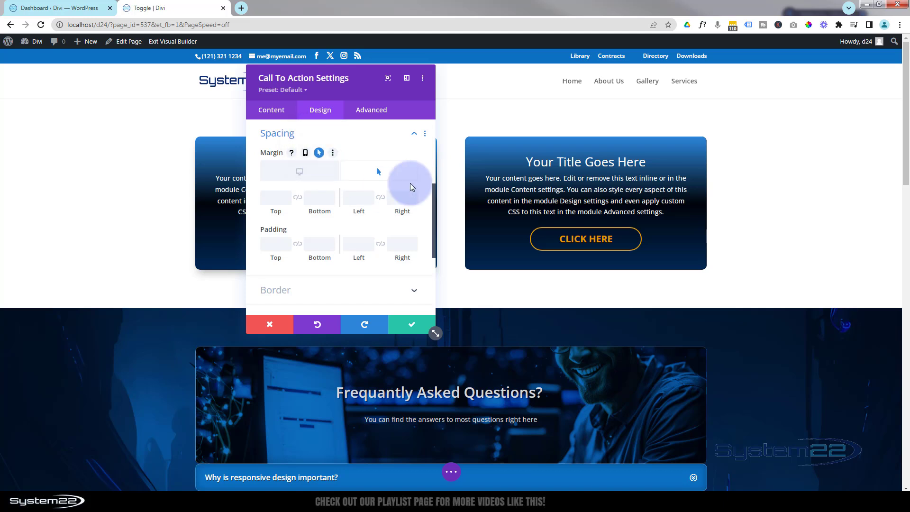
pyautogui.click(300, 172)
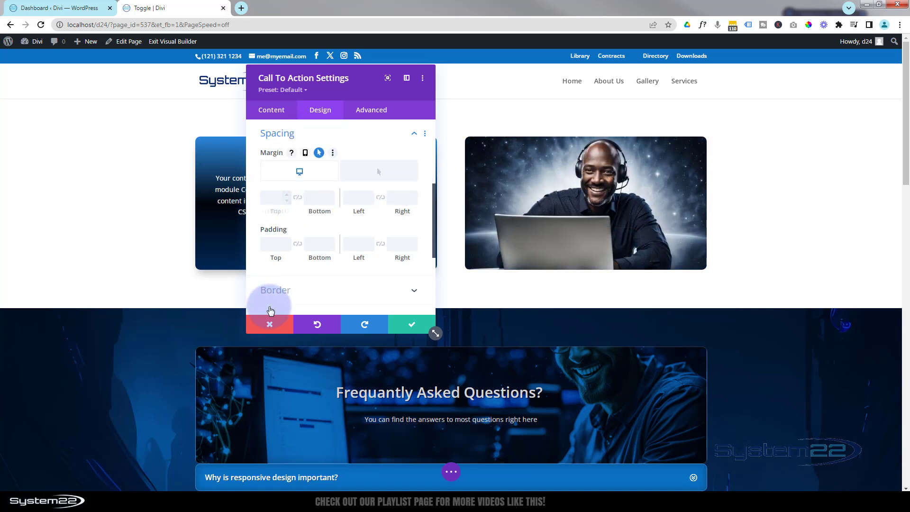
pyautogui.click(412, 325)
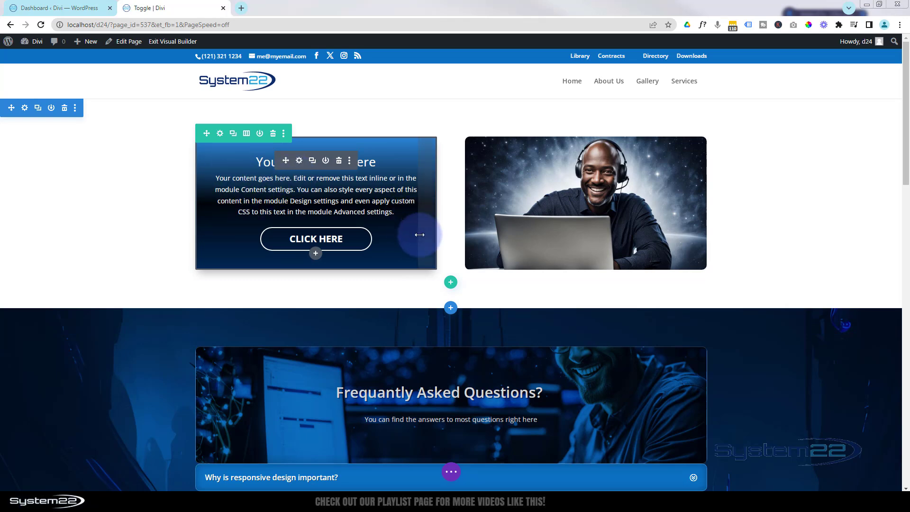
# Add a single-column row below the two columns and move a duplicate of the first column's Call To Action module into it.
pyautogui.click(450, 282)
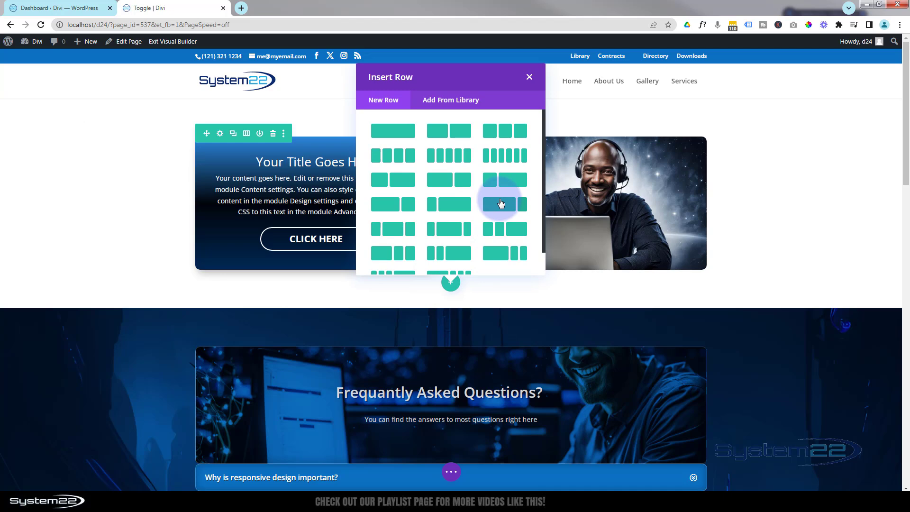
pyautogui.click(400, 135)
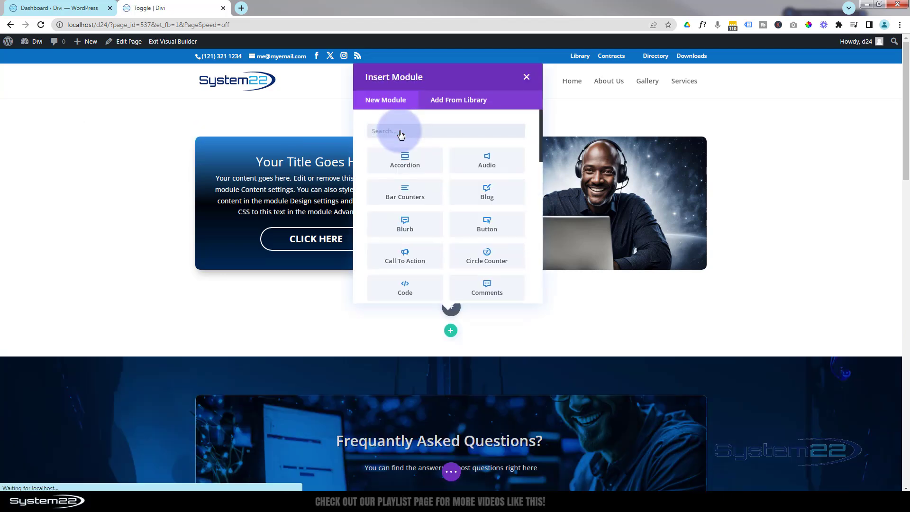
pyautogui.click(527, 77)
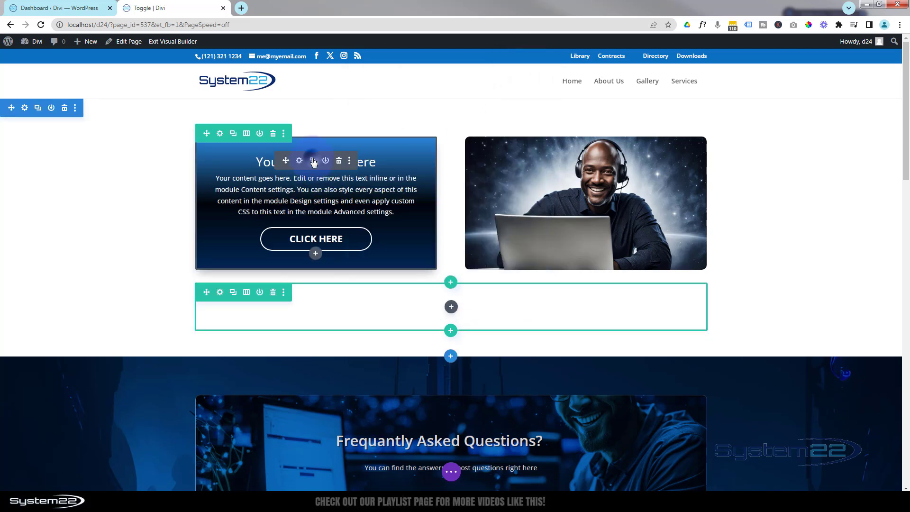
pyautogui.click(313, 162)
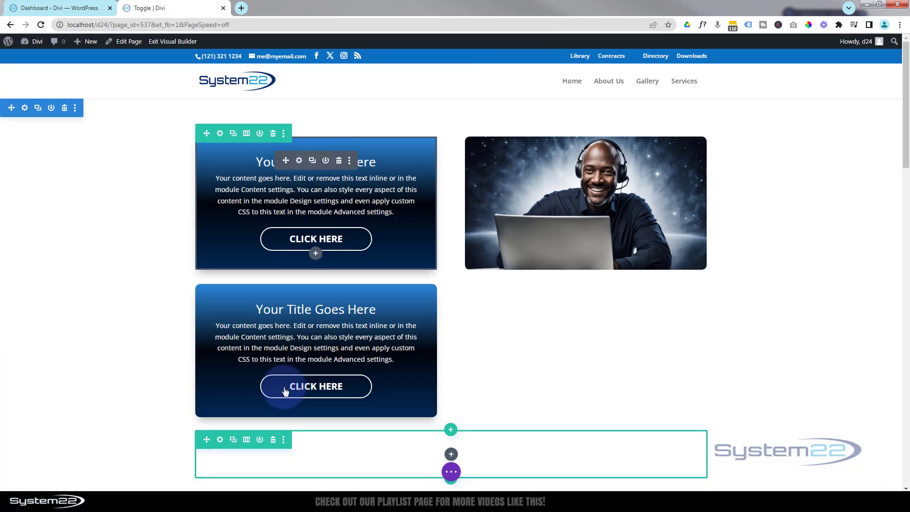
pyautogui.moveTo(296, 318); pyautogui.dragTo(370, 325)
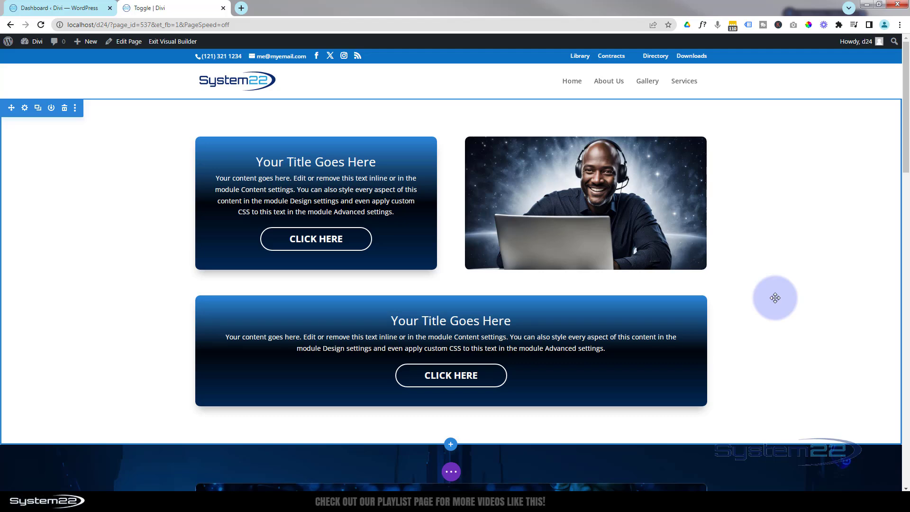
# Add the custom CSS "display:flex;" to the Main Element of the full-width Call To Action module.
pyautogui.moveTo(409, 330)
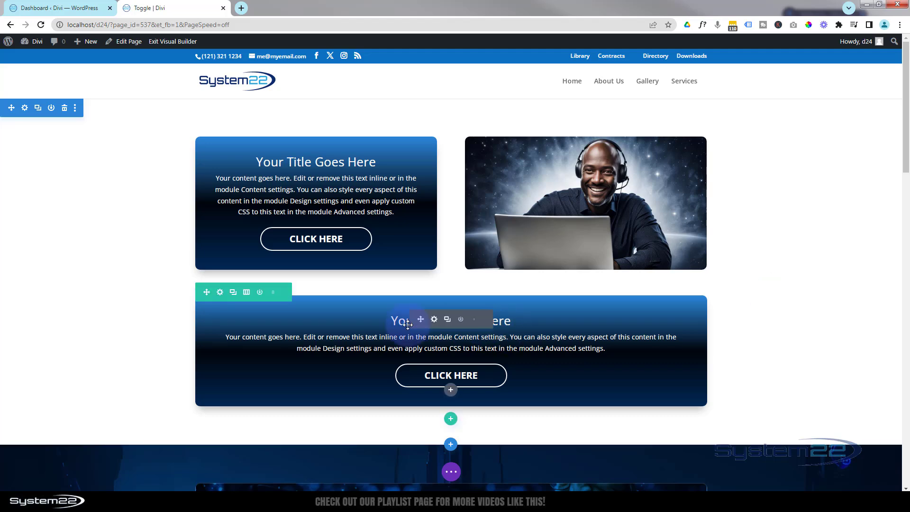
pyautogui.click(434, 320)
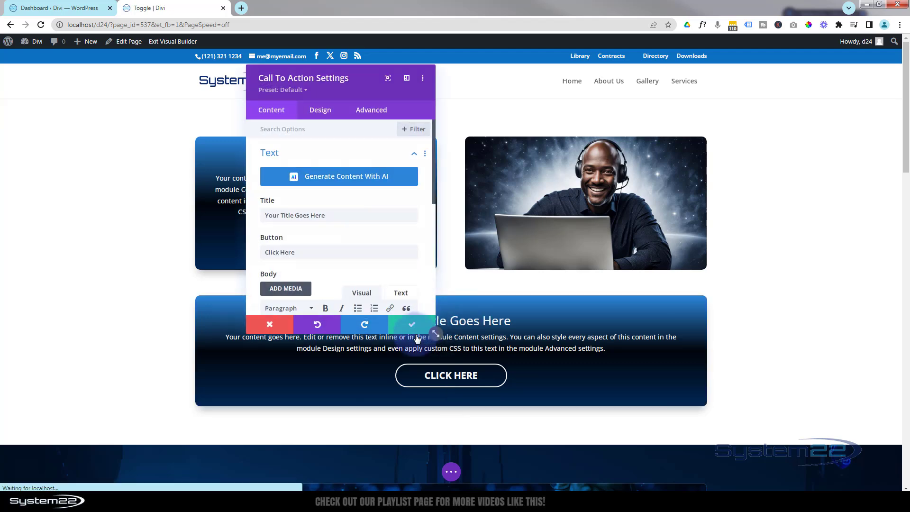
pyautogui.click(372, 110)
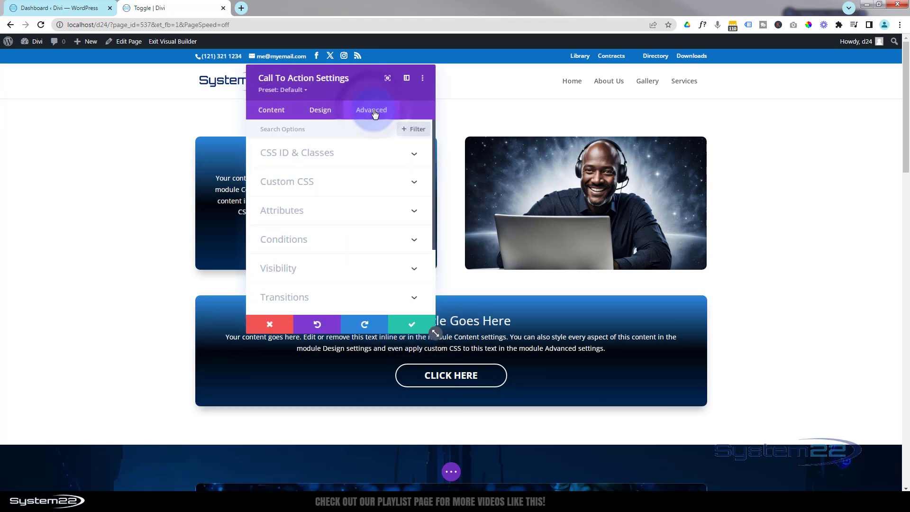
pyautogui.click(345, 157)
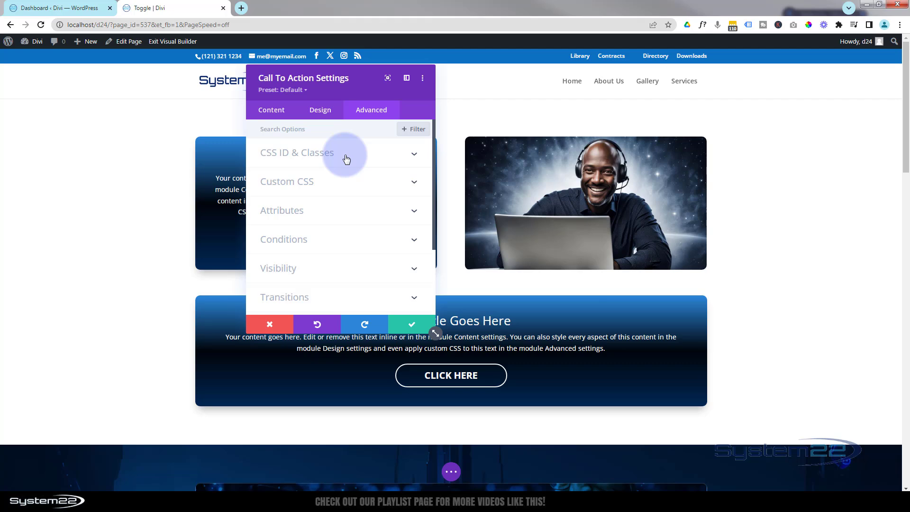
pyautogui.click(338, 188)
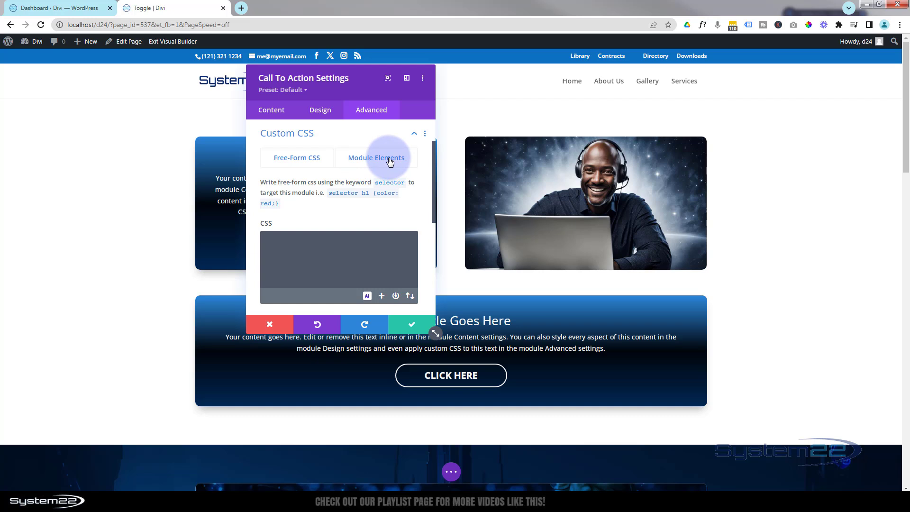
pyautogui.click(374, 162)
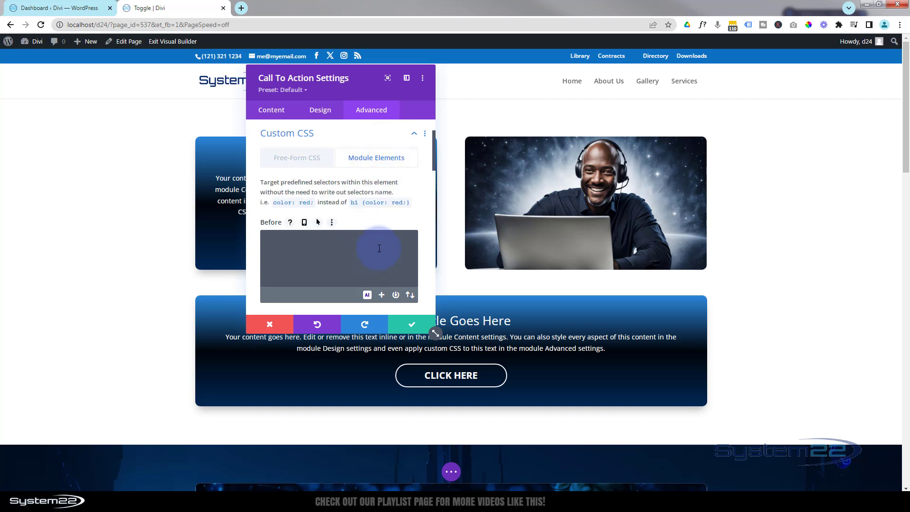
pyautogui.scroll(-3, 378, 248)
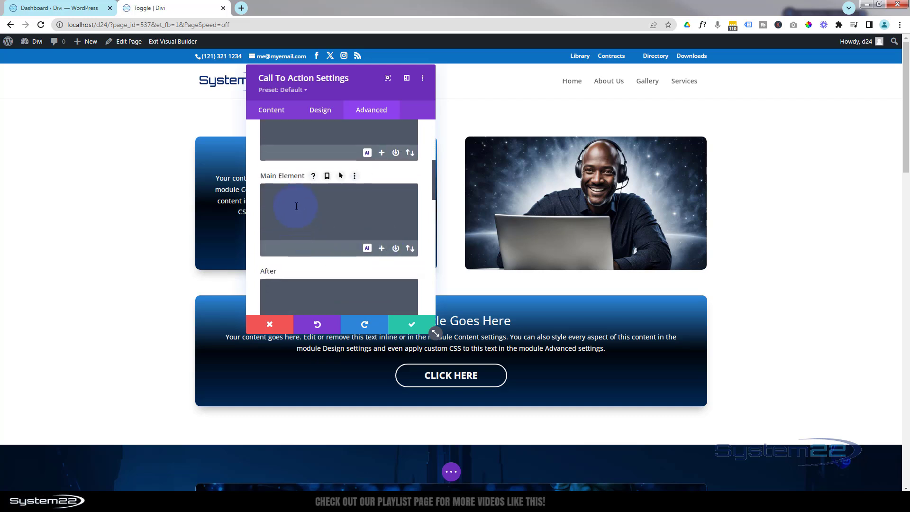
pyautogui.click(293, 201)
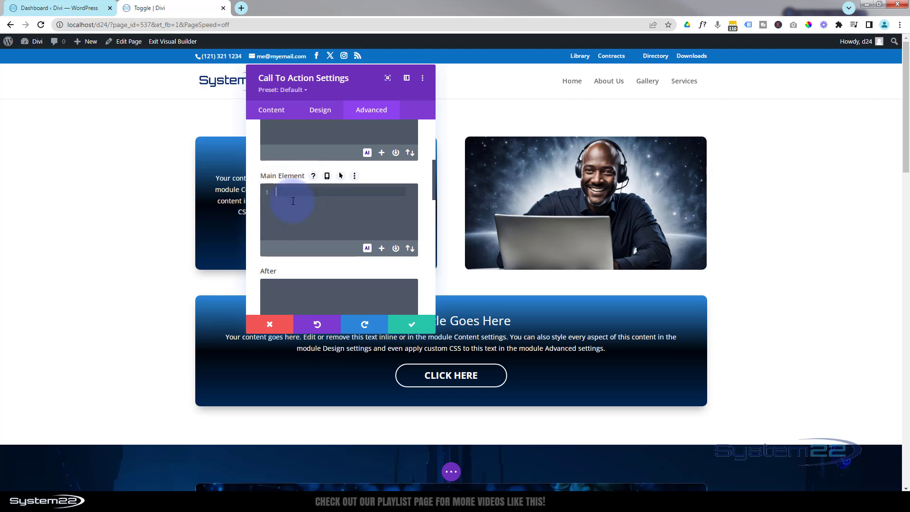
pyautogui.write('display:flex;')
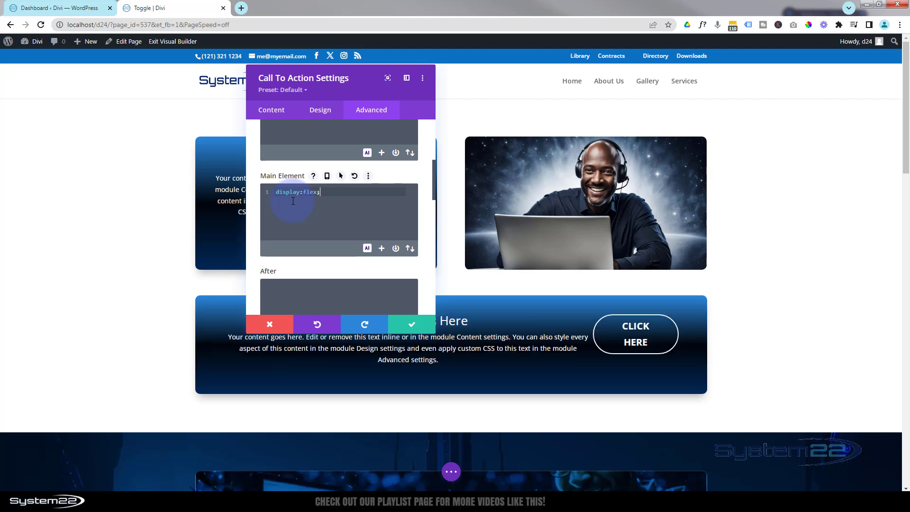
# Extend the Main Element CSS of the full-width module with "align-items:center;", keeping the settings window clear of the module.
pyautogui.moveTo(358, 96); pyautogui.dragTo(118, 174)
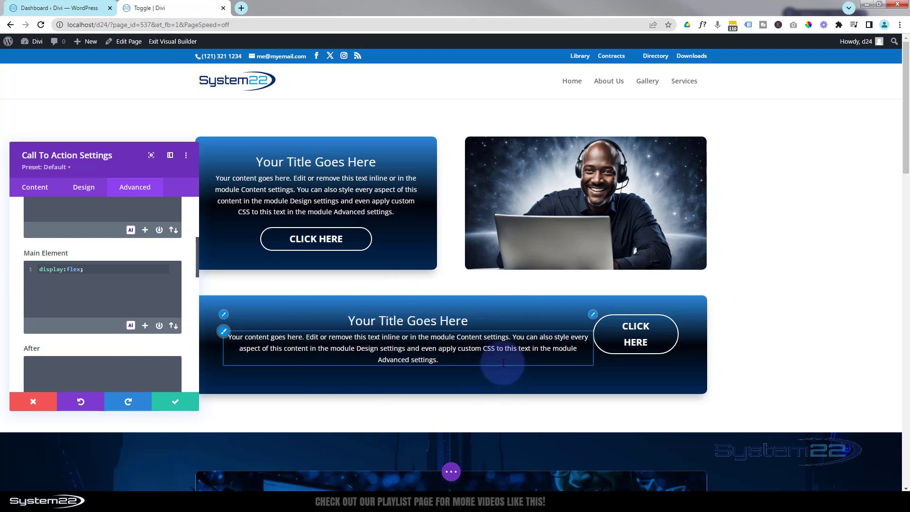
pyautogui.click(90, 271)
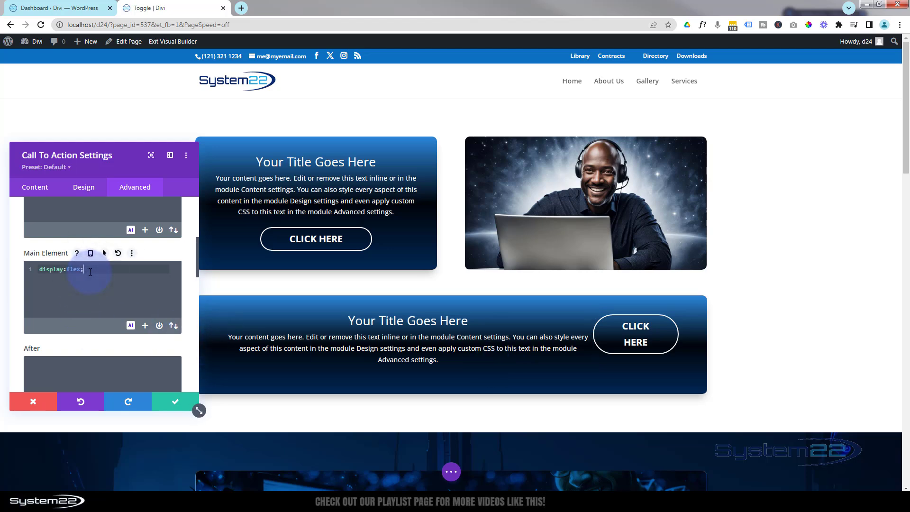
pyautogui.write('align-')
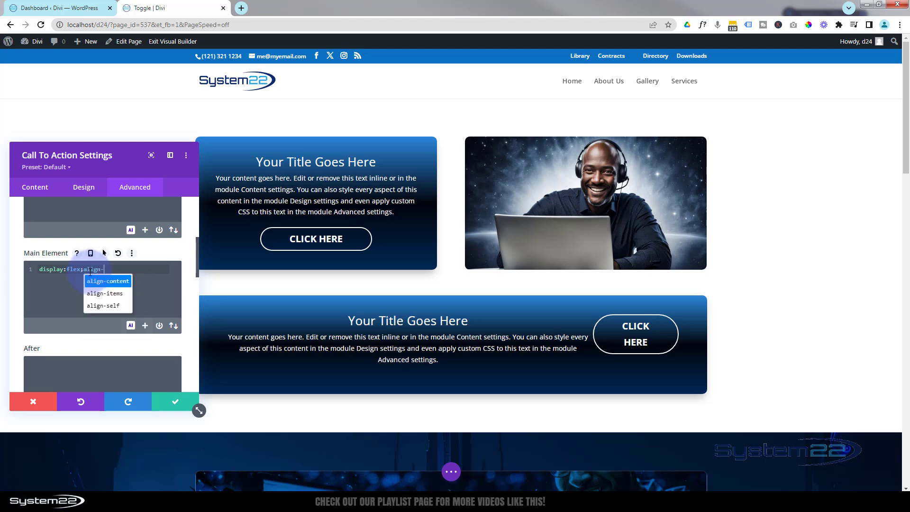
pyautogui.write('items:center;')
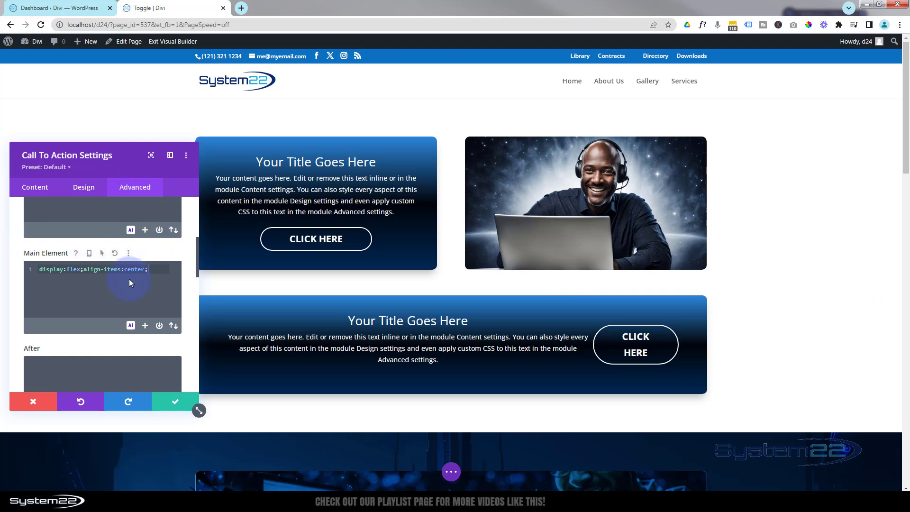
pyautogui.scroll(-5, 128, 283)
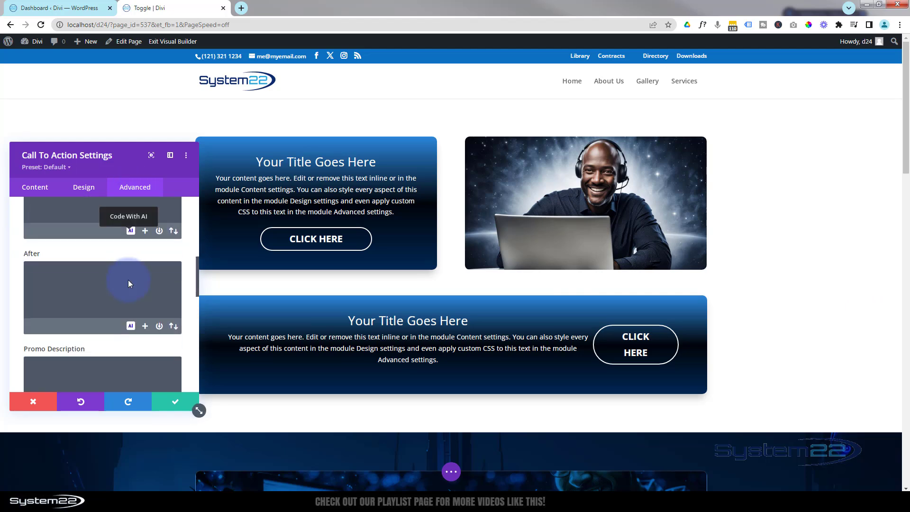
# Add the custom CSS "width:200px;" to the Promo Button element of the full-width Call To Action module.
pyautogui.scroll(-2, 95, 279)
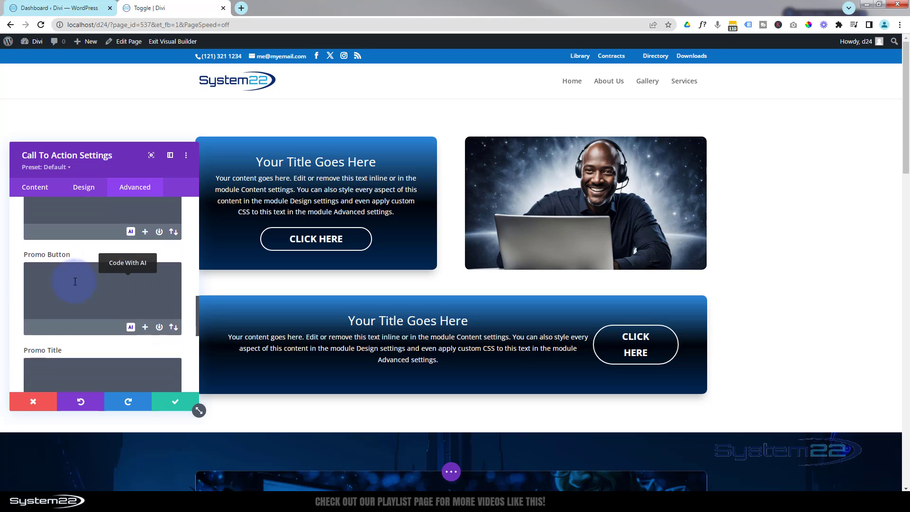
pyautogui.click(71, 275)
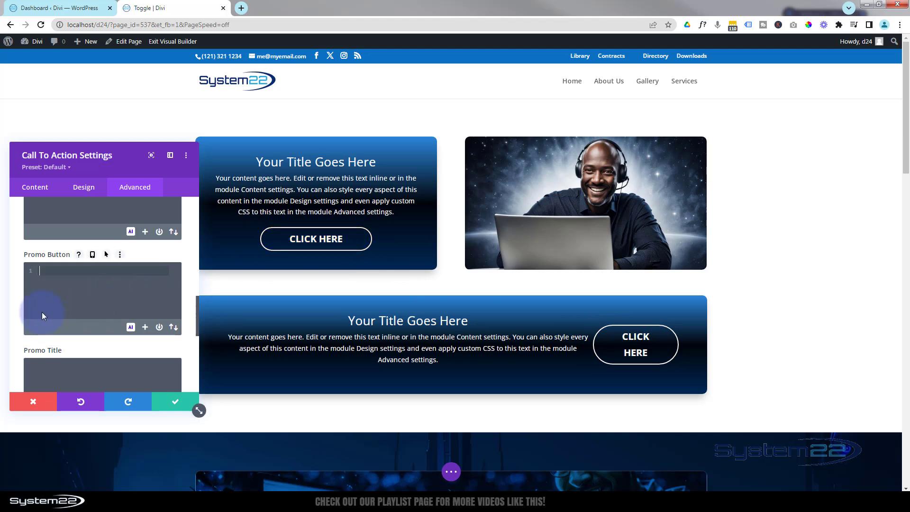
pyautogui.write('width')
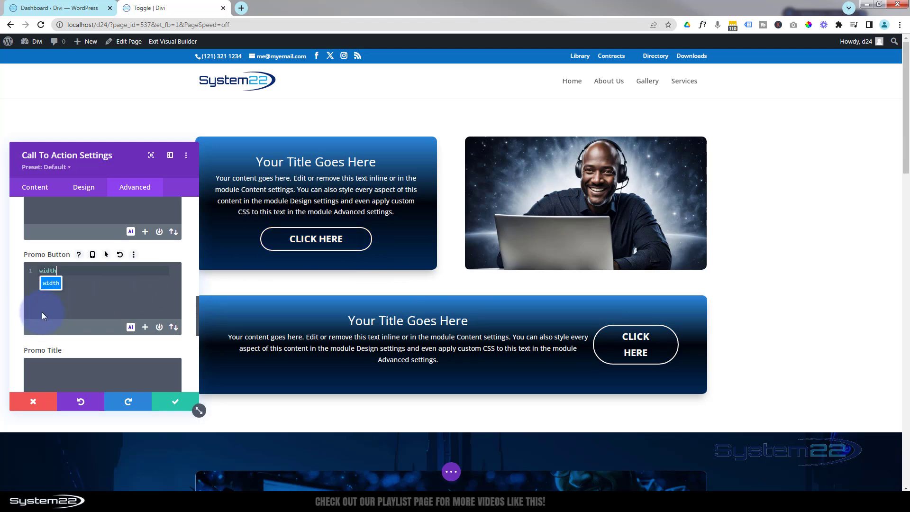
pyautogui.write(':2')
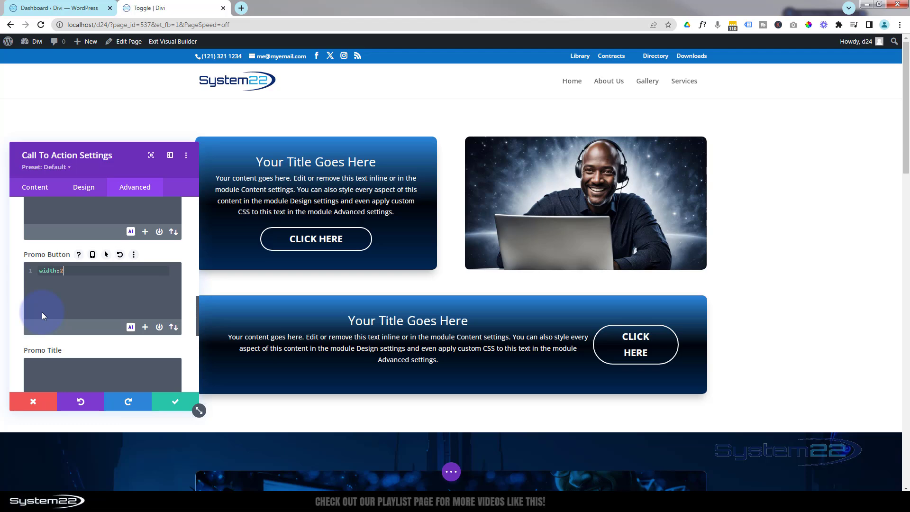
pyautogui.write('00px;')
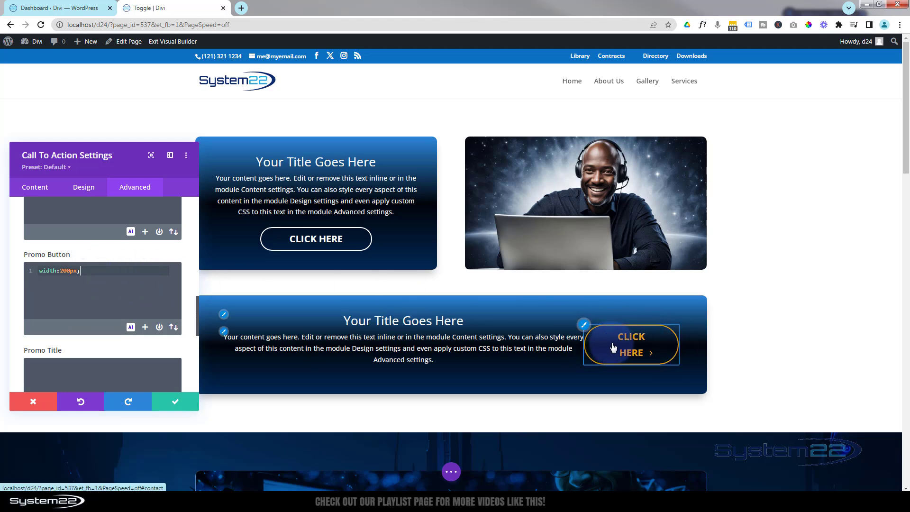
# Clear the left and right padding of the full-width module's button and set the button alignment to center.
pyautogui.click(88, 190)
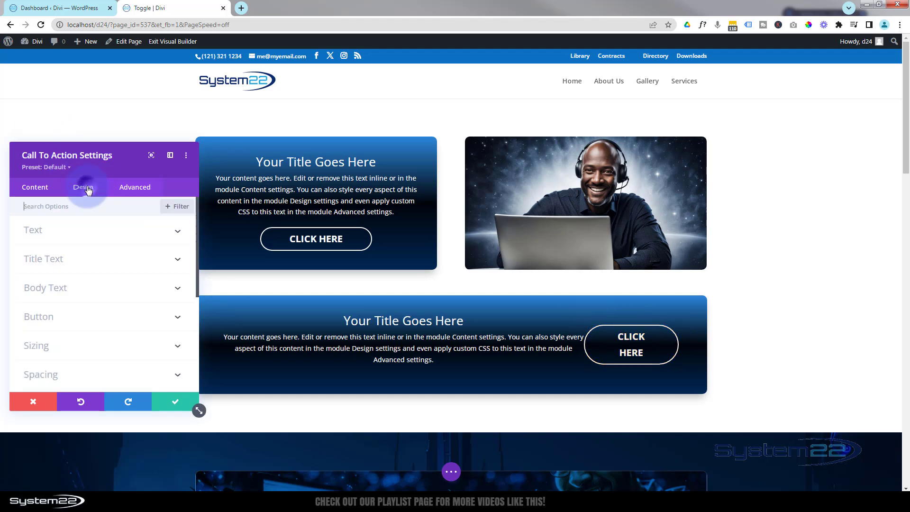
pyautogui.click(108, 316)
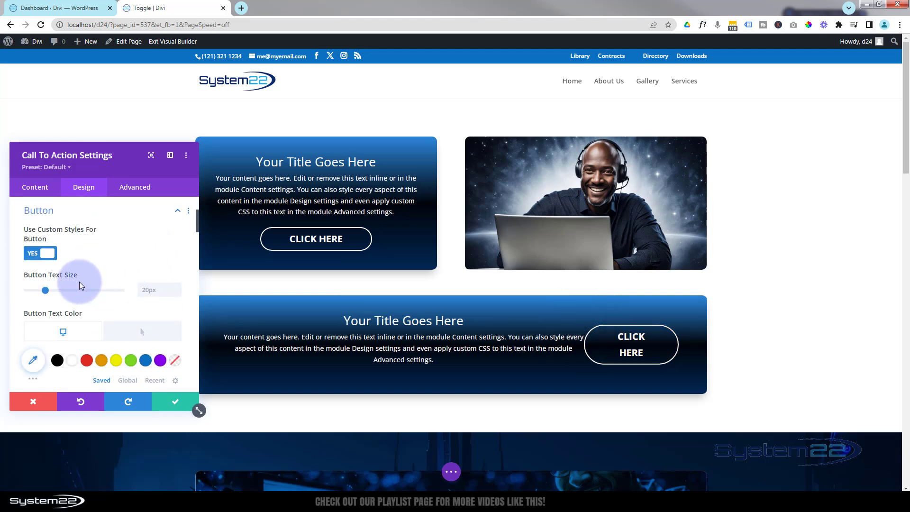
pyautogui.scroll(-6, 85, 277)
pyautogui.scroll(-8, 90, 274)
pyautogui.scroll(-10, 90, 275)
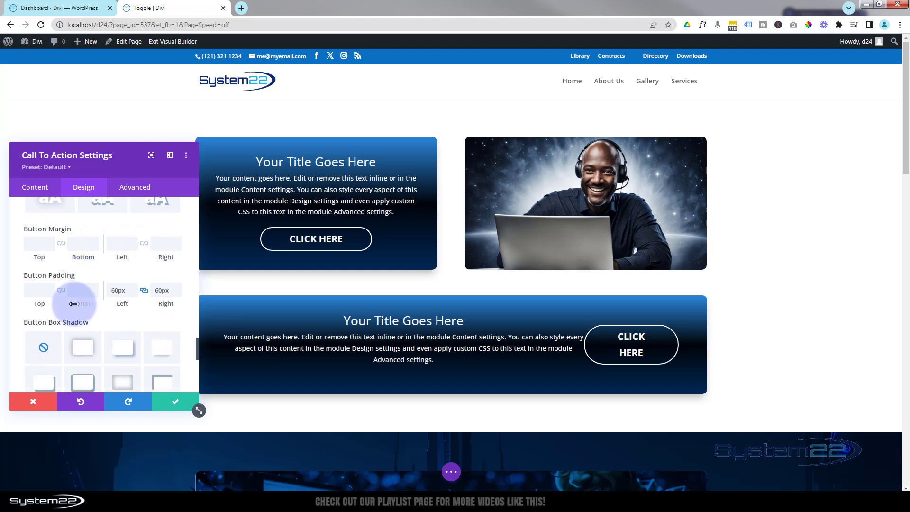
pyautogui.moveTo(112, 290); pyautogui.dragTo(132, 290)
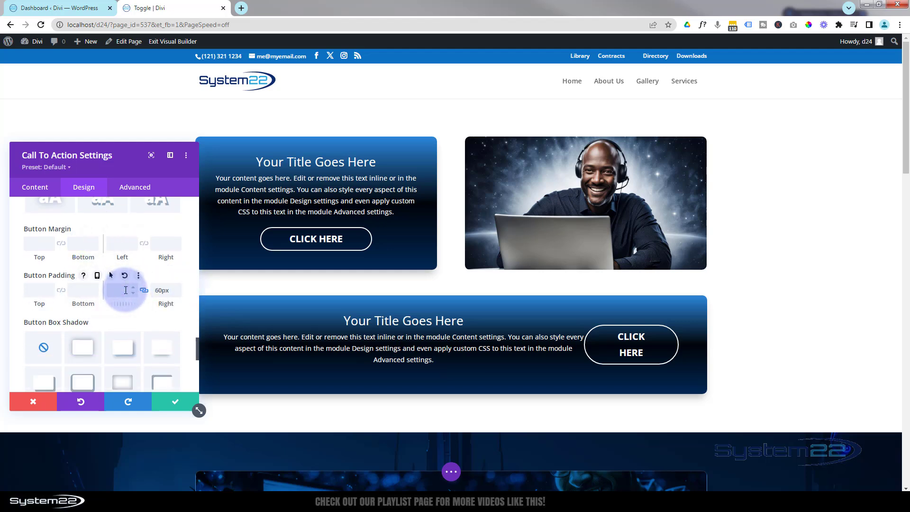
pyautogui.press('BackSpace')
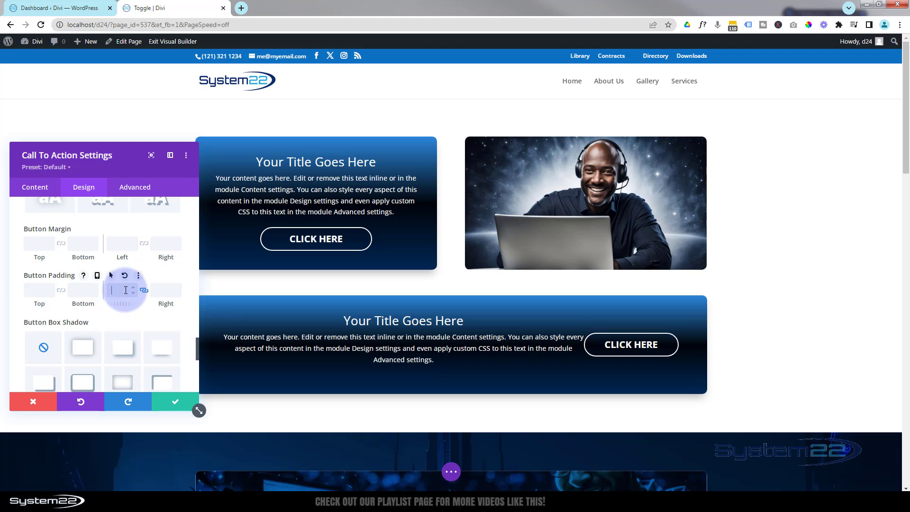
pyautogui.scroll(4, 121, 289)
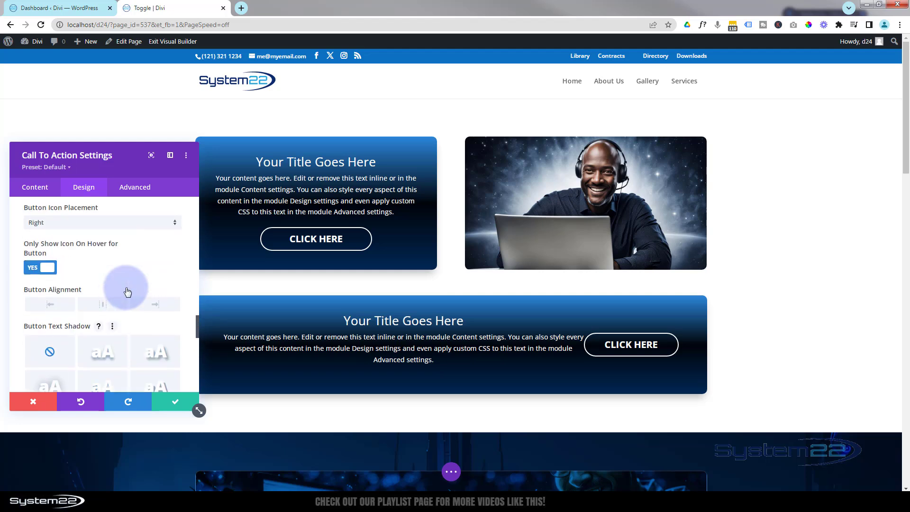
pyautogui.click(101, 307)
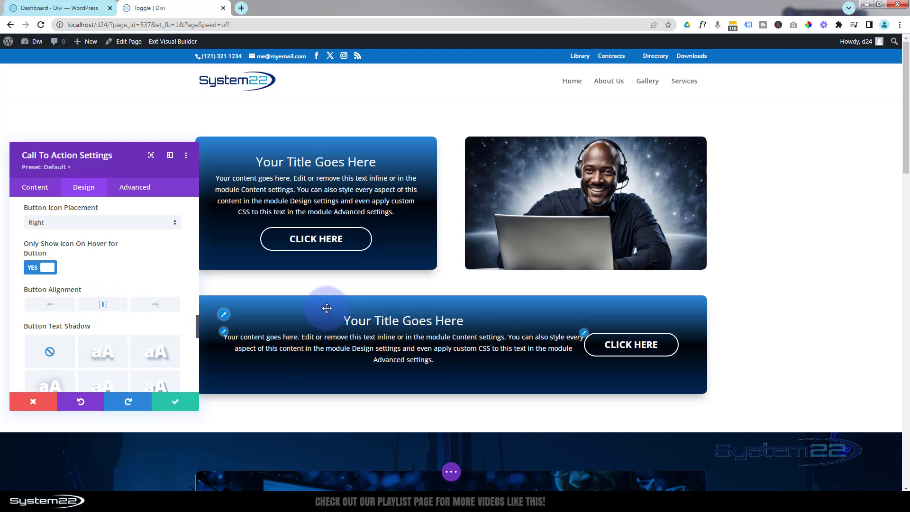
# Left-align the text of the full-width Call To Action module and move the settings window clear of the module.
pyautogui.scroll(10, 82, 244)
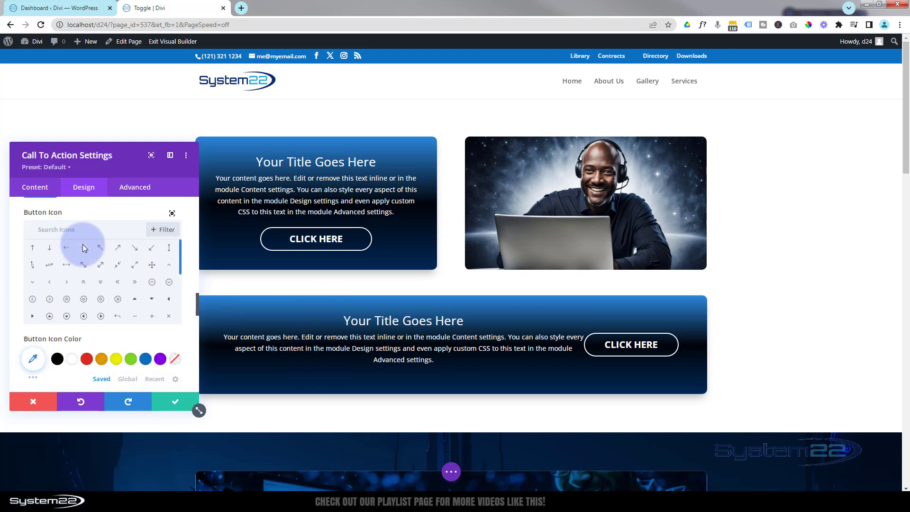
pyautogui.scroll(10, 84, 248)
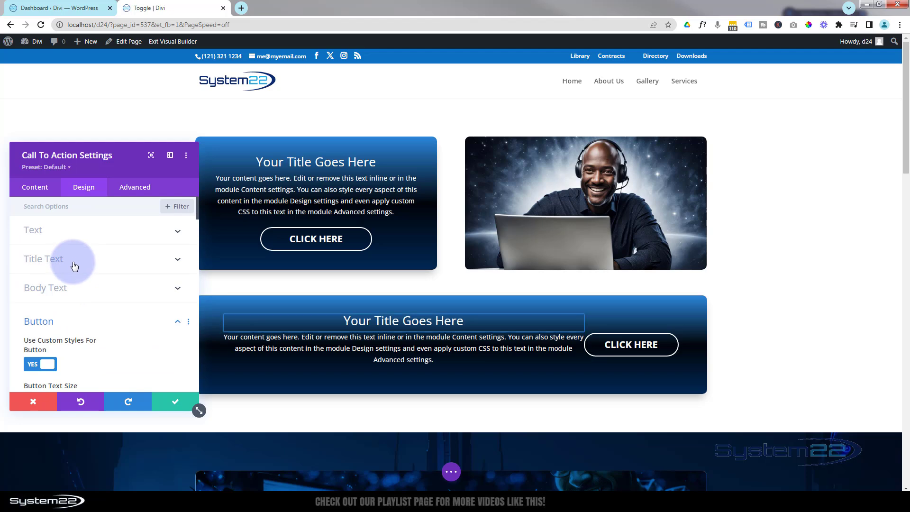
pyautogui.click(116, 241)
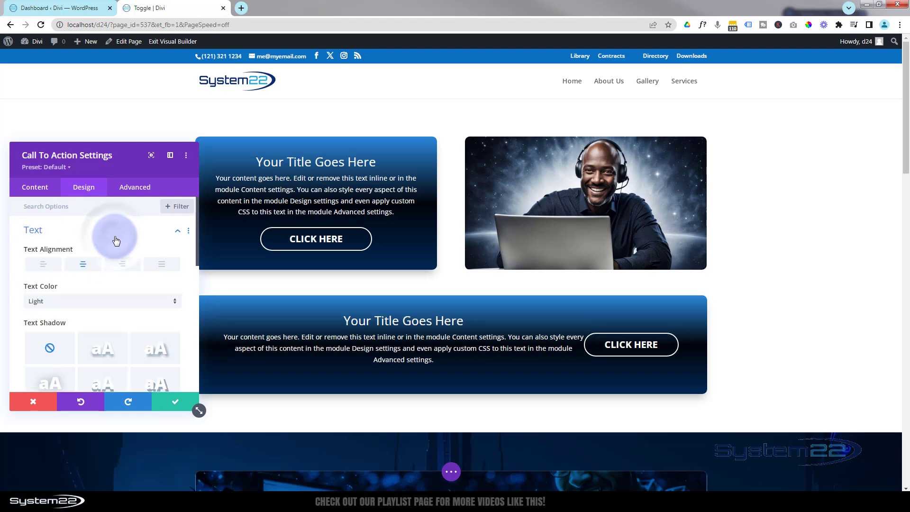
pyautogui.click(44, 265)
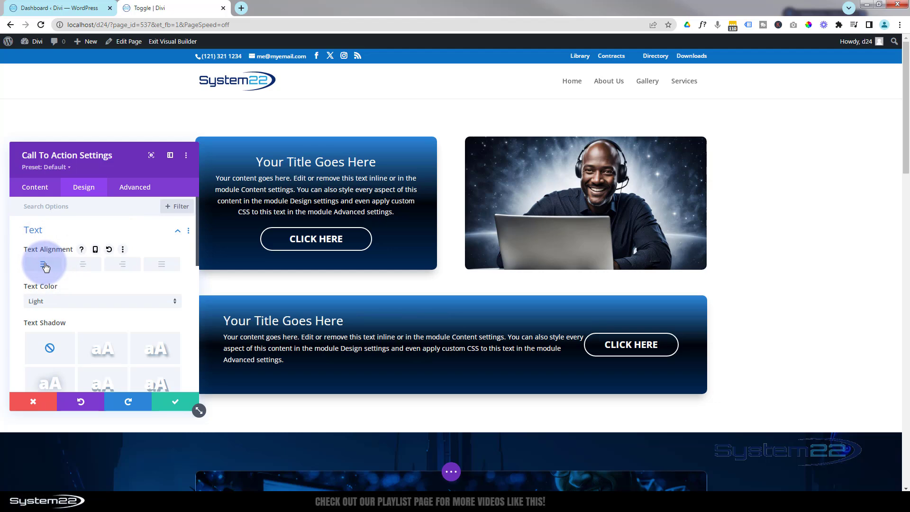
pyautogui.moveTo(116, 170)
pyautogui.mouseDown()
pyautogui.moveTo(78, 161)
pyautogui.moveTo(110, 167)
pyautogui.mouseUp()
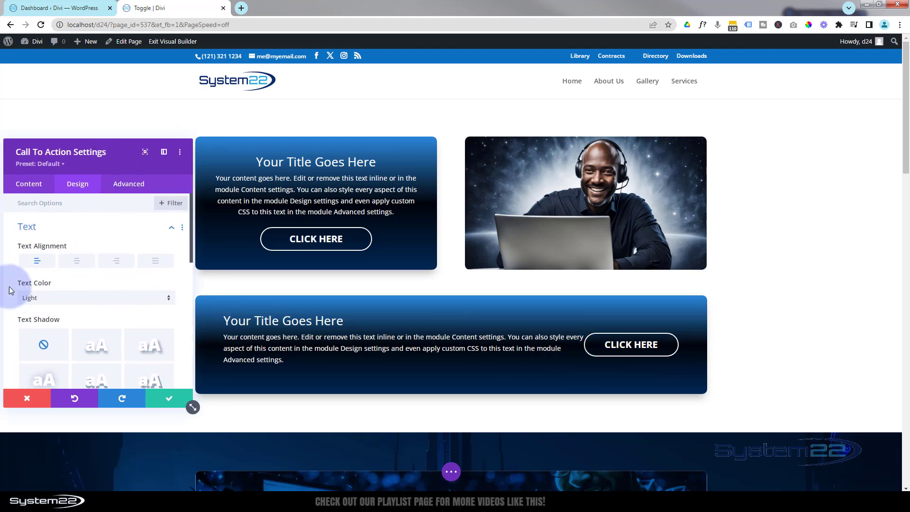
# Set the full-width module's left and right padding to 50px as linked values and save the module settings.
pyautogui.click(105, 231)
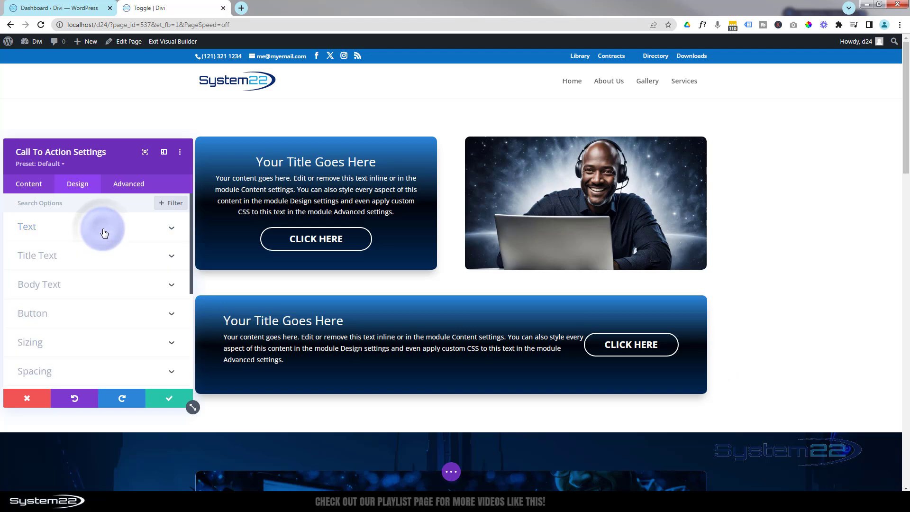
pyautogui.click(88, 371)
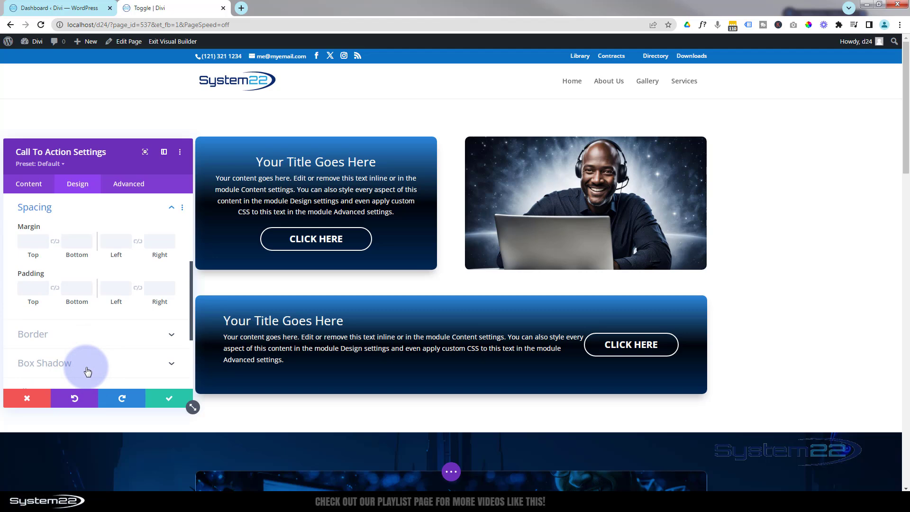
pyautogui.click(114, 286)
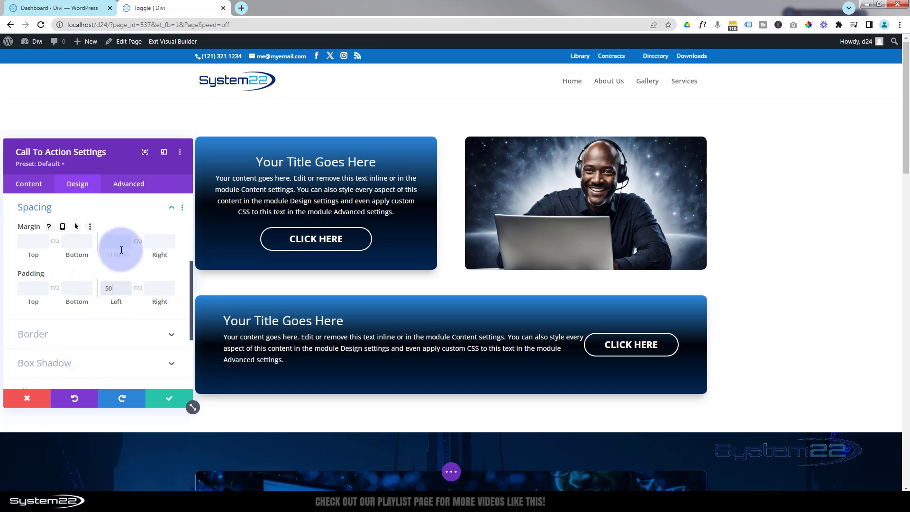
pyautogui.click(138, 288)
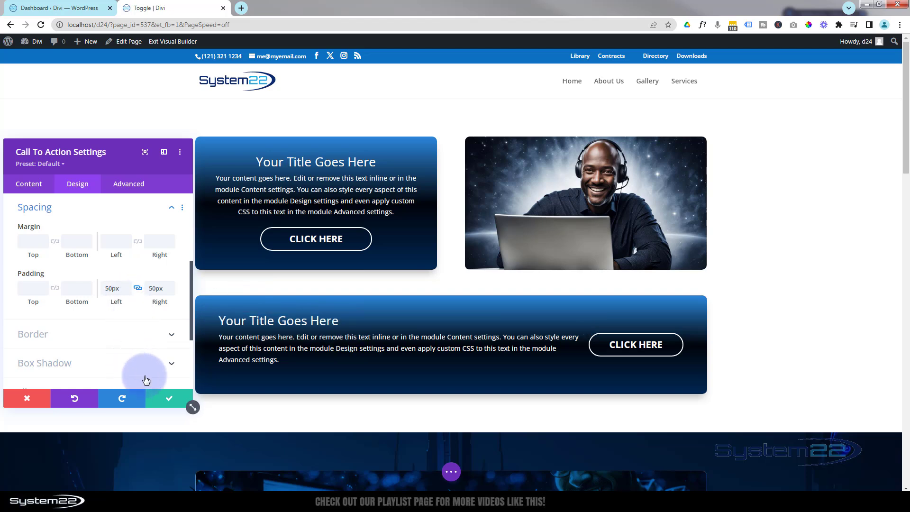
pyautogui.click(174, 398)
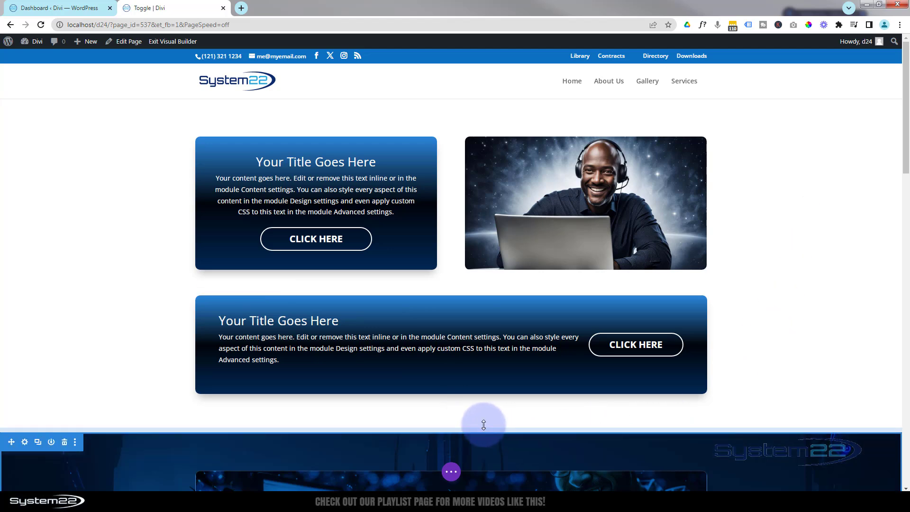
# Preview the page in tablet and phone views, examining how the full-width module's text and button are laid out.
pyautogui.click(452, 477)
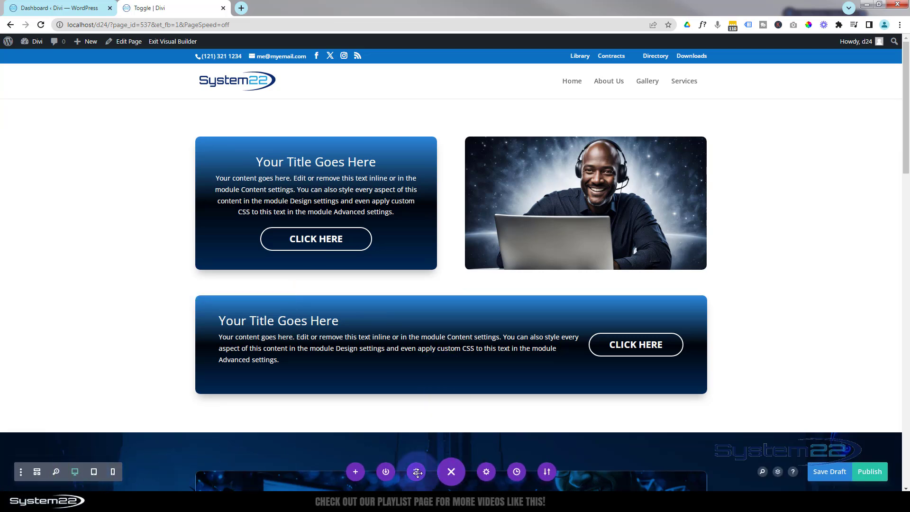
pyautogui.click(94, 471)
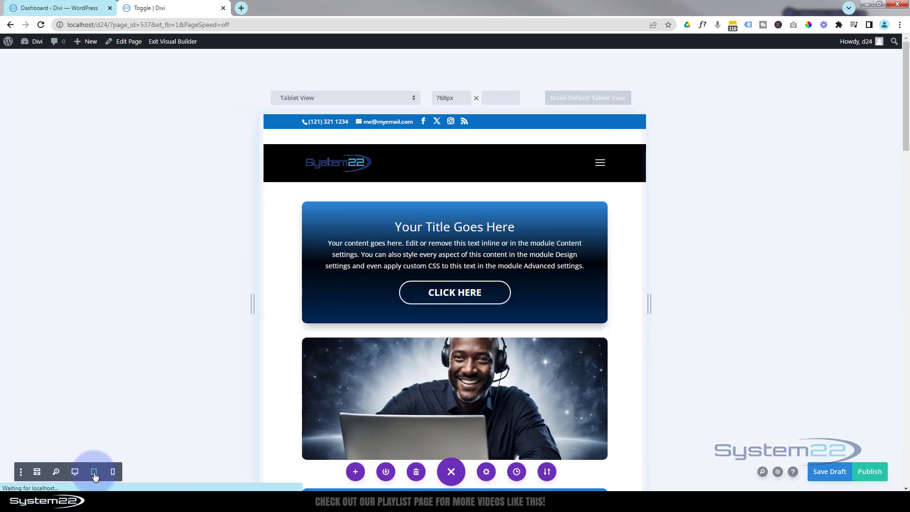
pyautogui.scroll(-5, 594, 315)
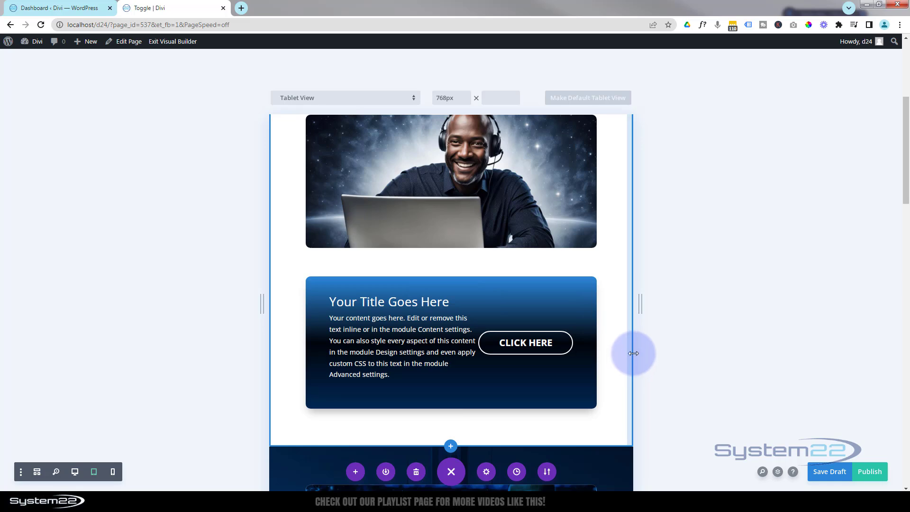
pyautogui.click(382, 296)
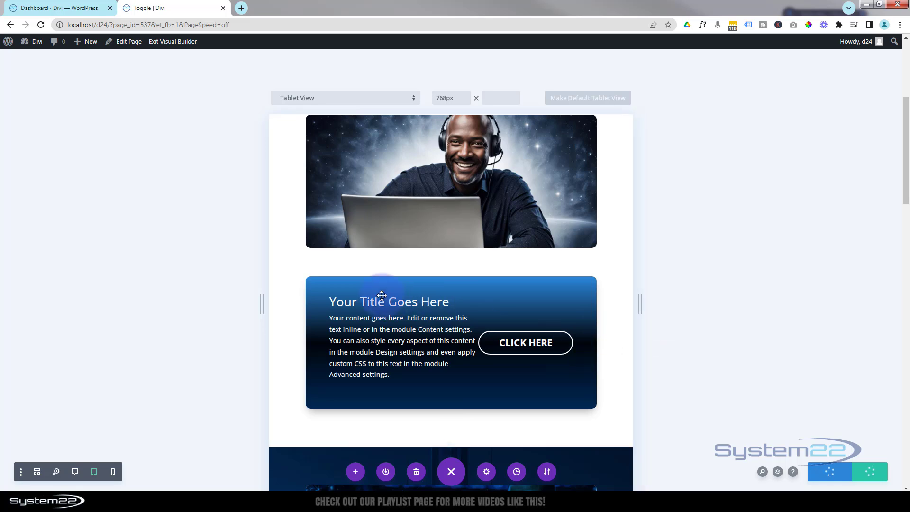
pyautogui.moveTo(408, 303)
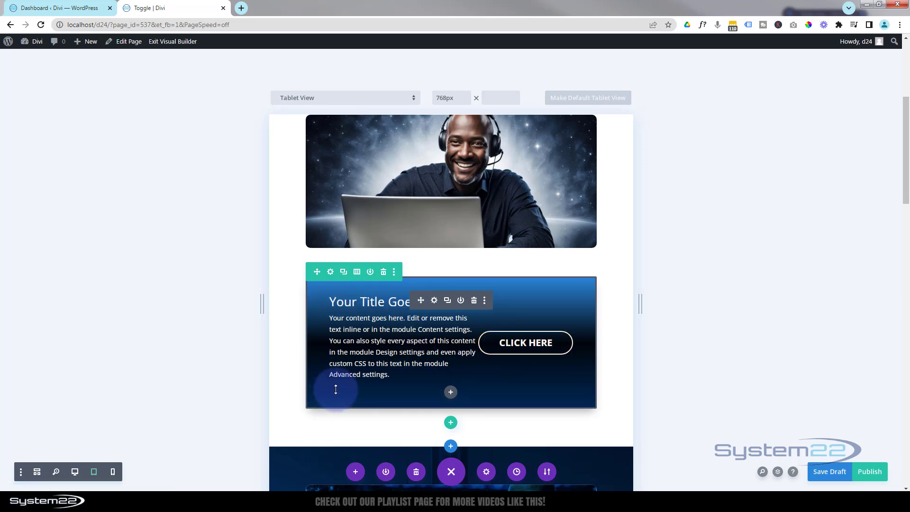
pyautogui.click(114, 473)
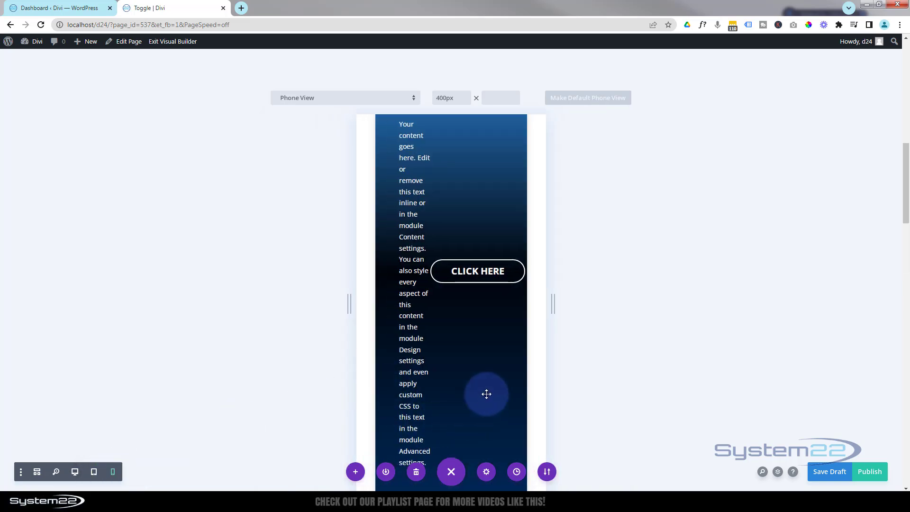
pyautogui.scroll(5, 486, 392)
pyautogui.scroll(-7, 486, 393)
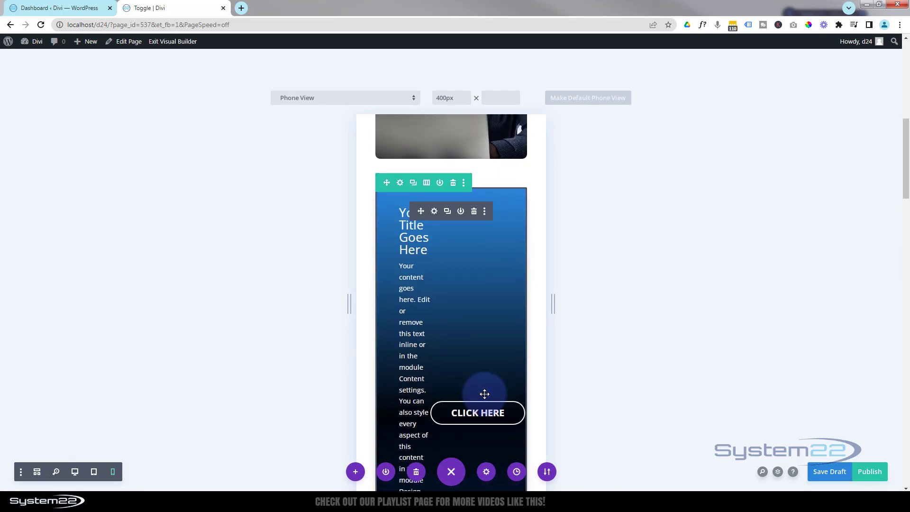
pyautogui.scroll(6, 484, 393)
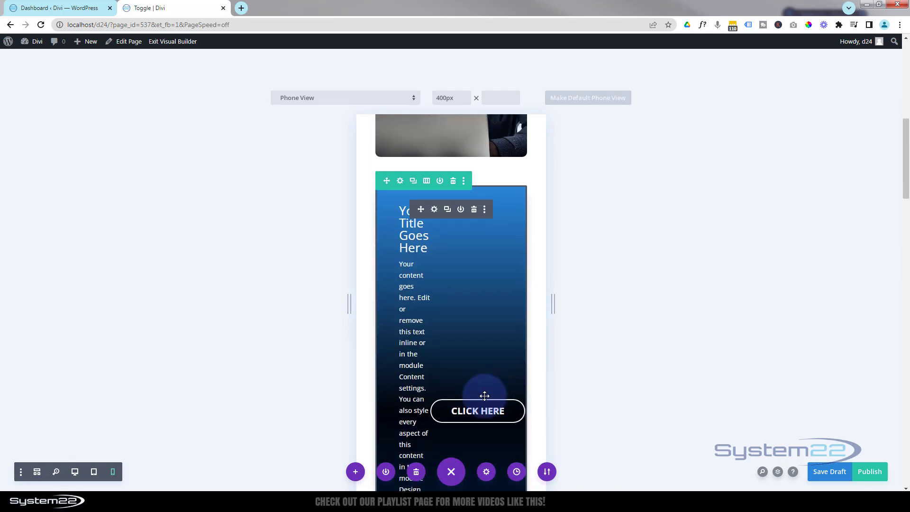
pyautogui.scroll(-1, 484, 395)
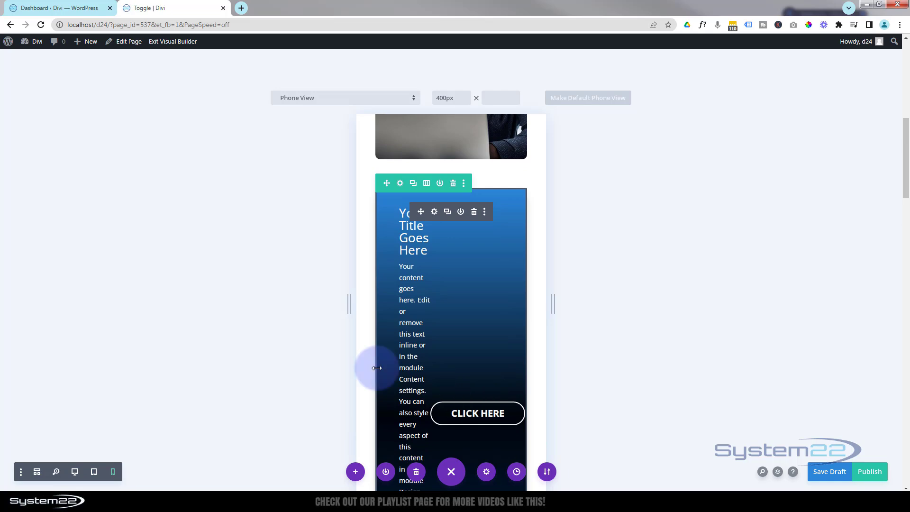
# Return to desktop view and open the full-width Call To Action module's custom CSS for its main element.
pyautogui.click(75, 471)
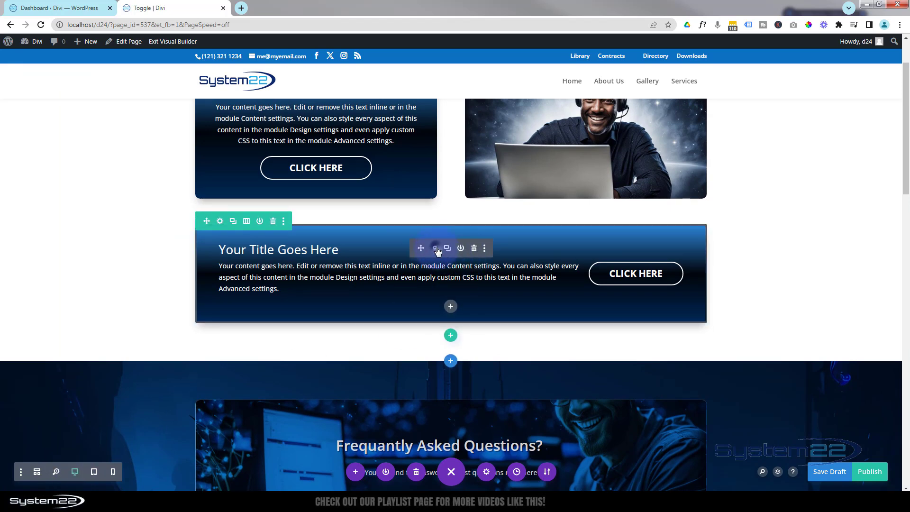
pyautogui.click(436, 248)
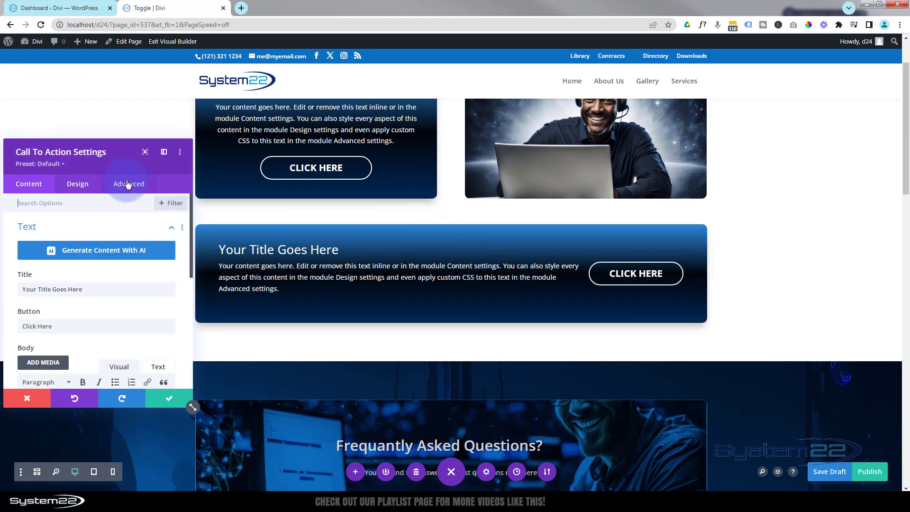
pyautogui.click(128, 186)
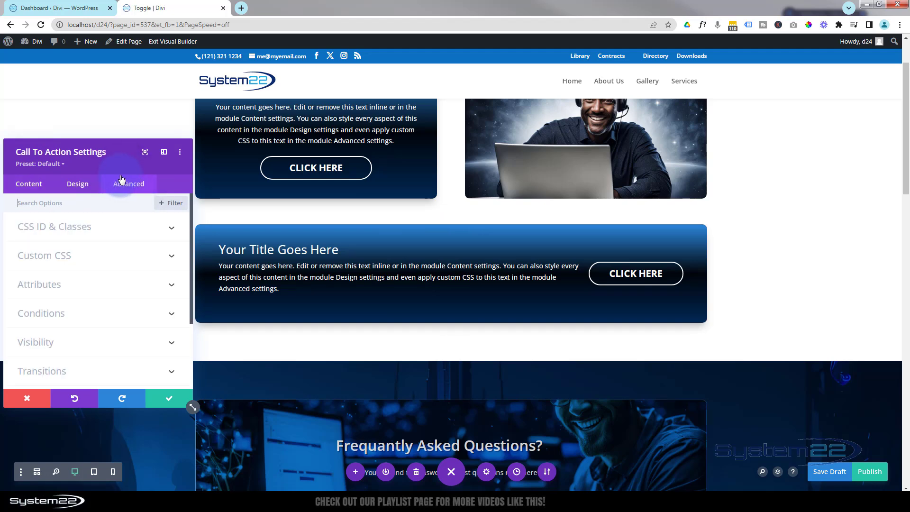
pyautogui.click(134, 263)
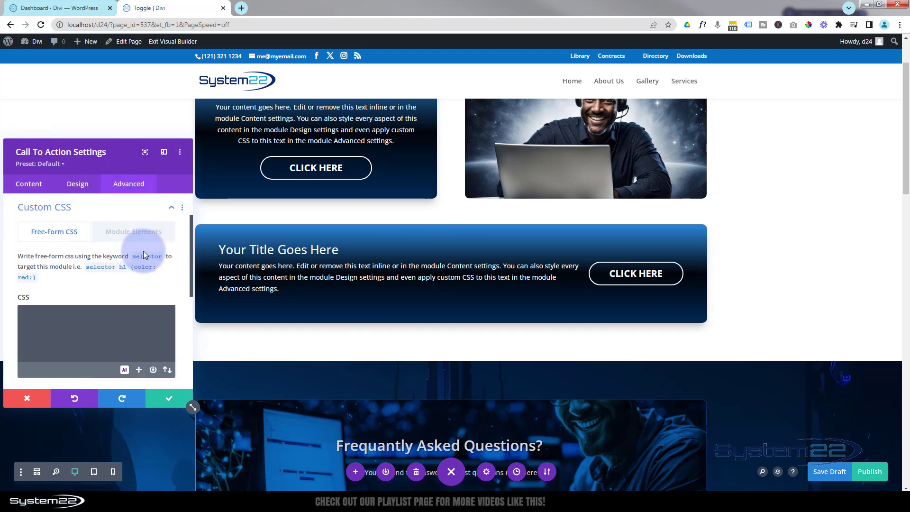
pyautogui.scroll(-5, 143, 254)
pyautogui.scroll(3, 145, 255)
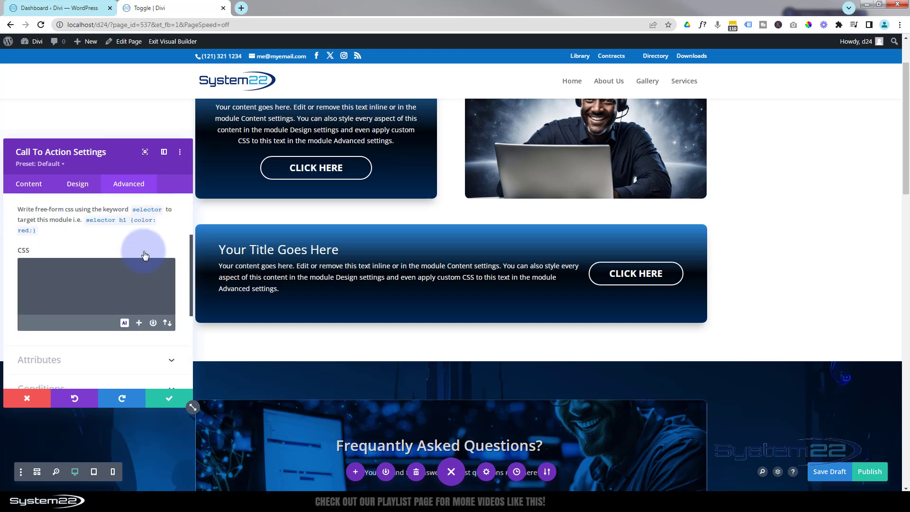
pyautogui.scroll(3, 144, 252)
pyautogui.click(108, 256)
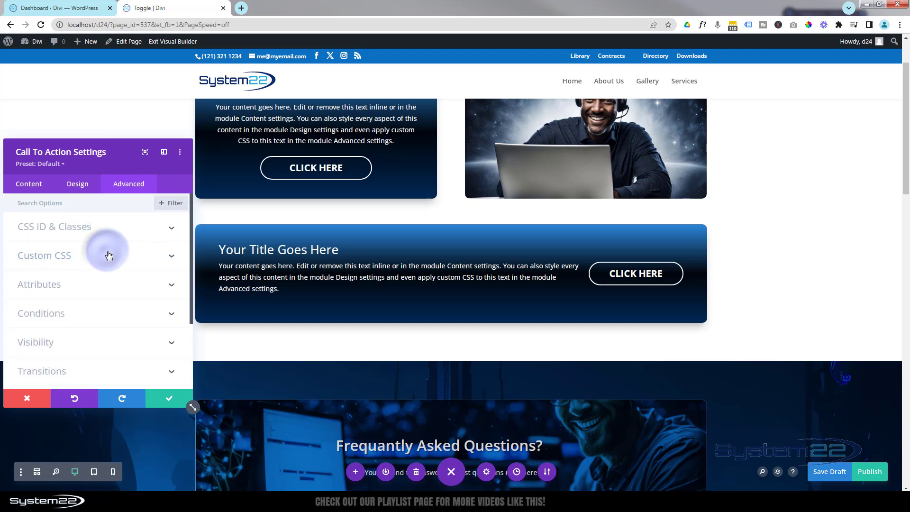
pyautogui.click(108, 256)
pyautogui.scroll(-2, 108, 255)
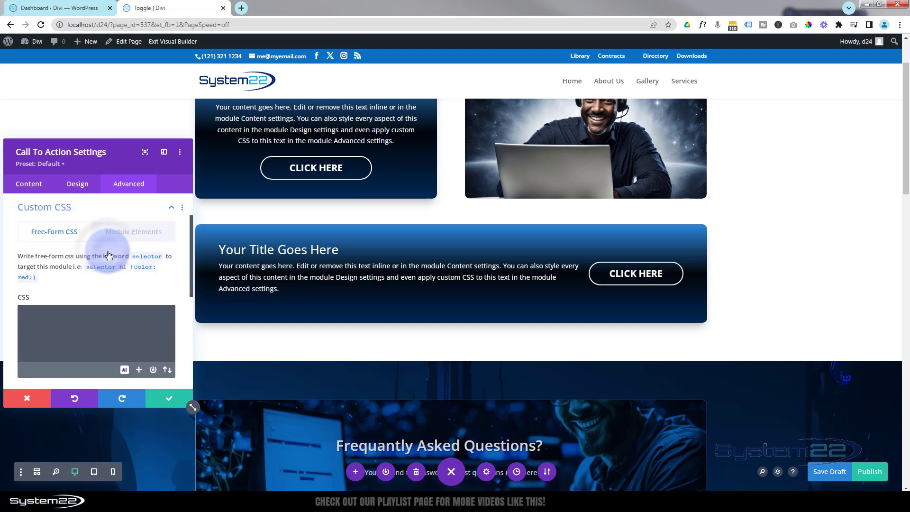
pyautogui.click(128, 233)
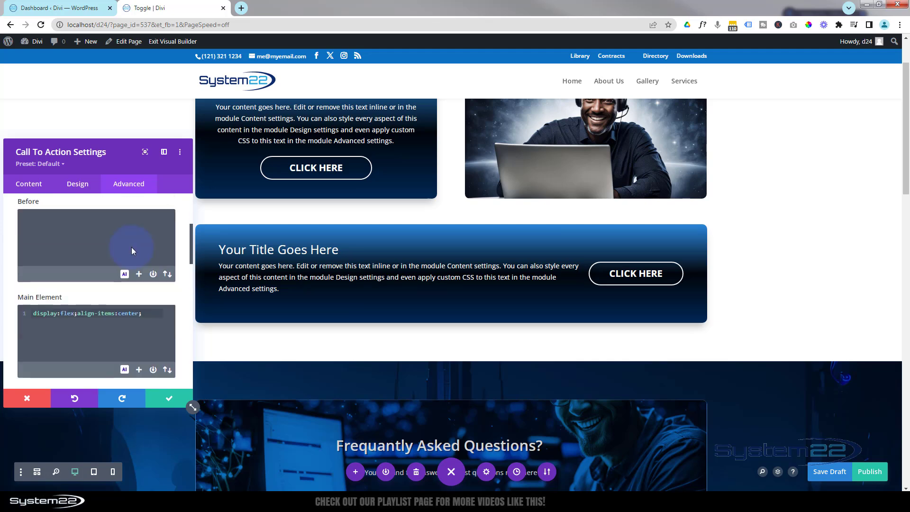
pyautogui.scroll(-3, 132, 246)
pyautogui.scroll(2, 132, 247)
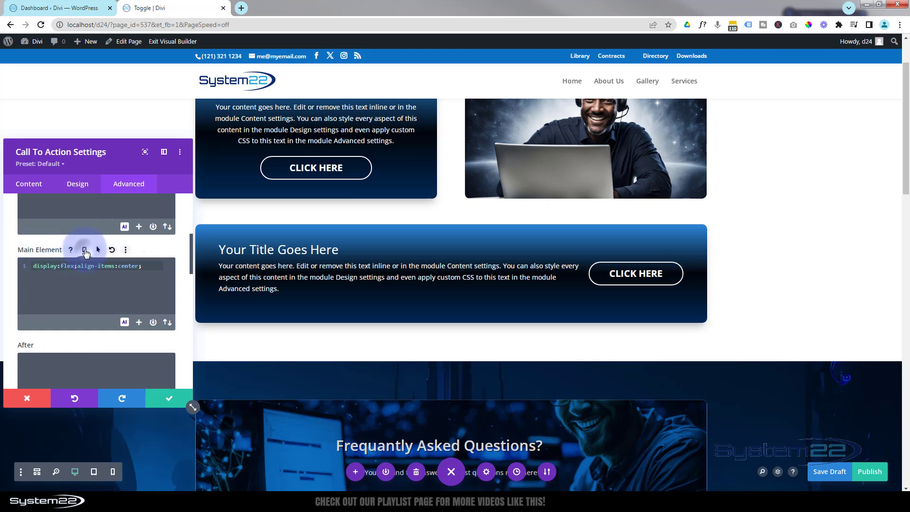
# Give the full-width module's main element the tablet-specific CSS display:block;, save the page and check the phone version.
pyautogui.click(85, 251)
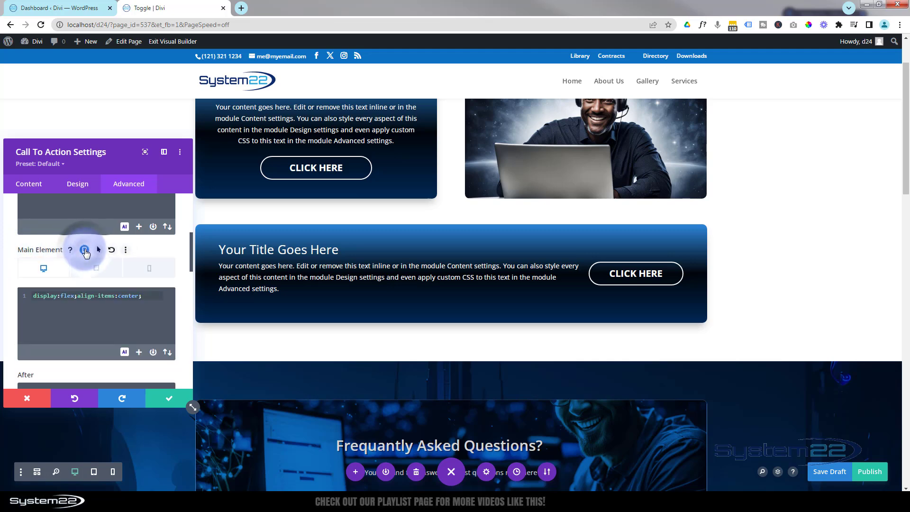
pyautogui.click(101, 274)
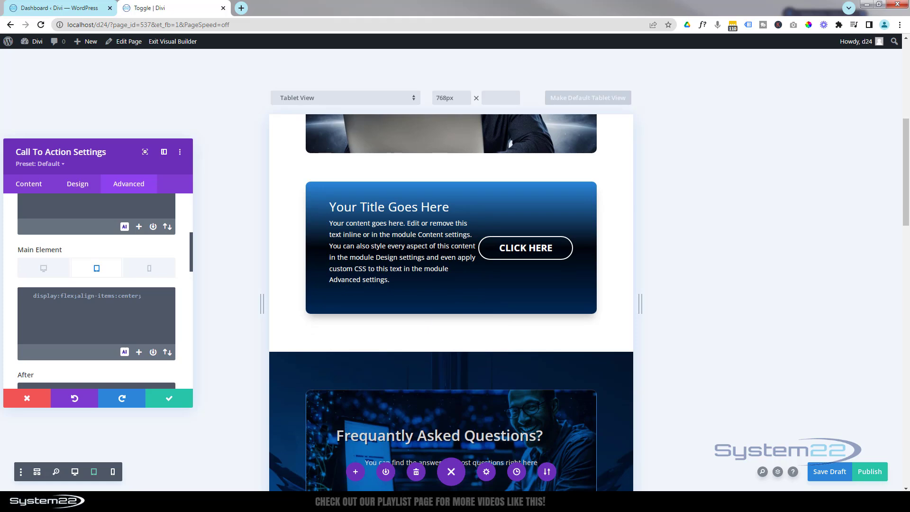
pyautogui.click(33, 296)
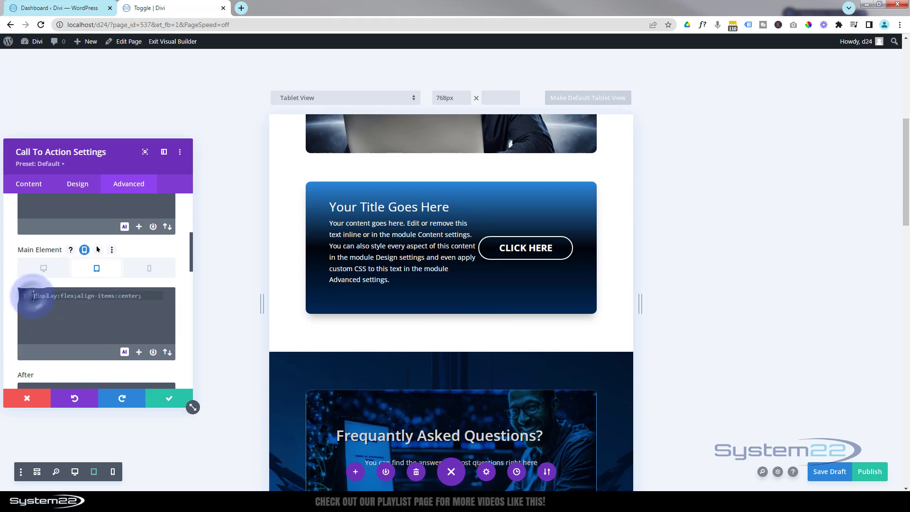
pyautogui.write('dis')
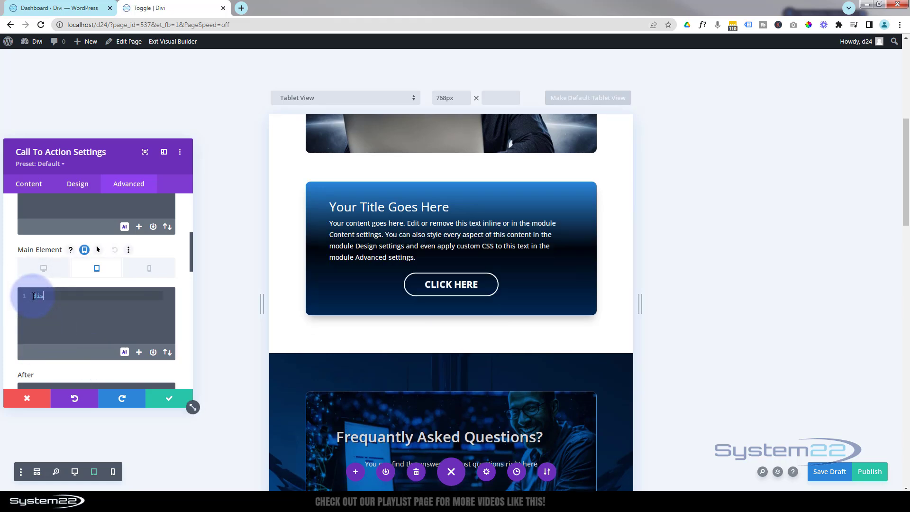
pyautogui.write('play:block;')
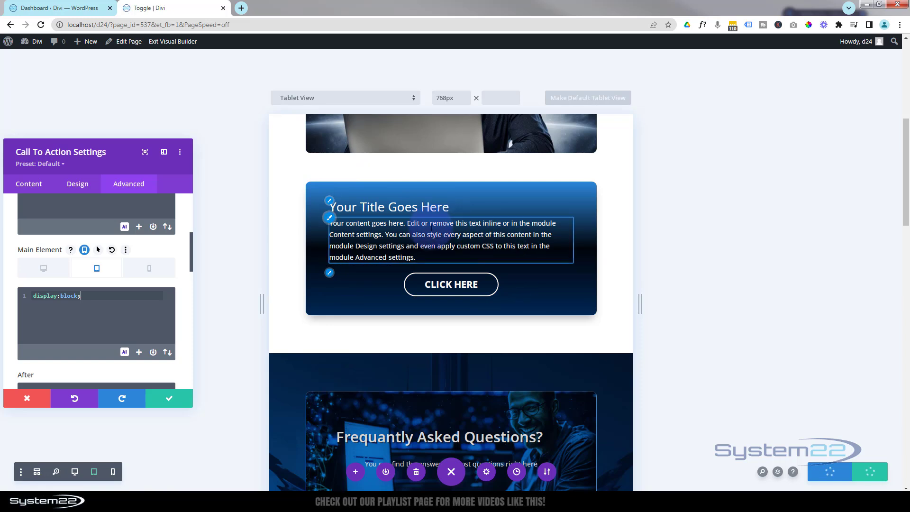
pyautogui.hotkey('ctrl', 's')
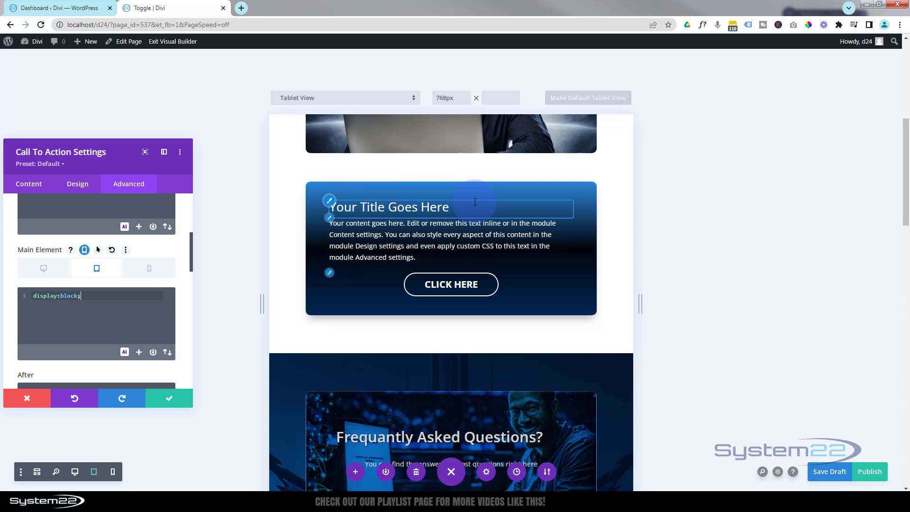
pyautogui.click(148, 268)
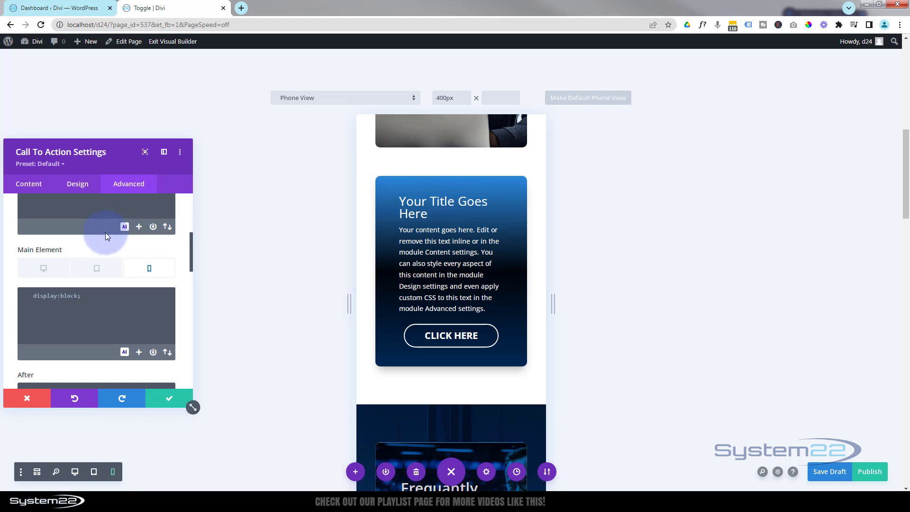
# Center the full-width module's text alignment for phone and tablet only, and save the module settings.
pyautogui.click(81, 185)
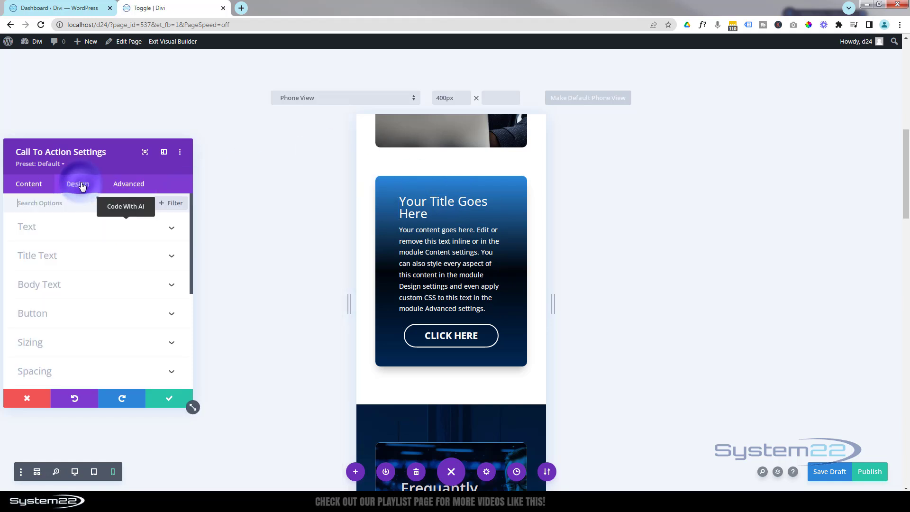
pyautogui.click(65, 229)
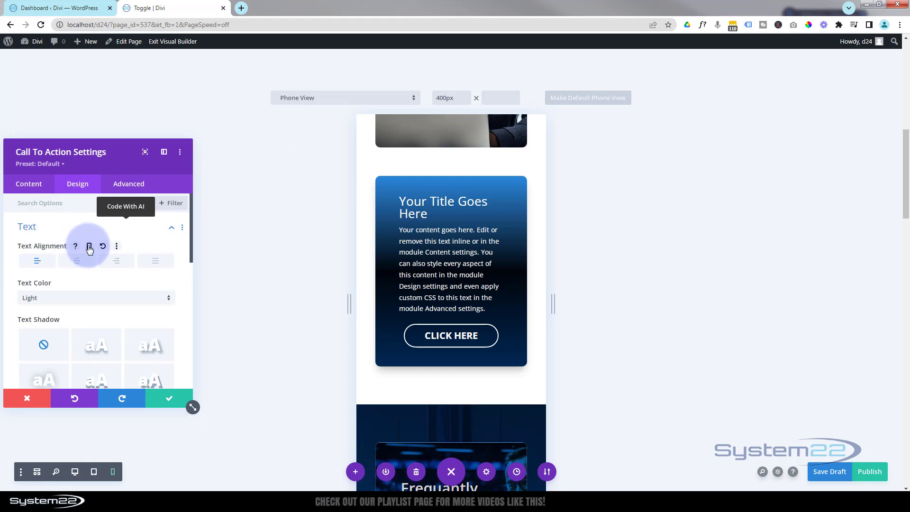
pyautogui.click(89, 246)
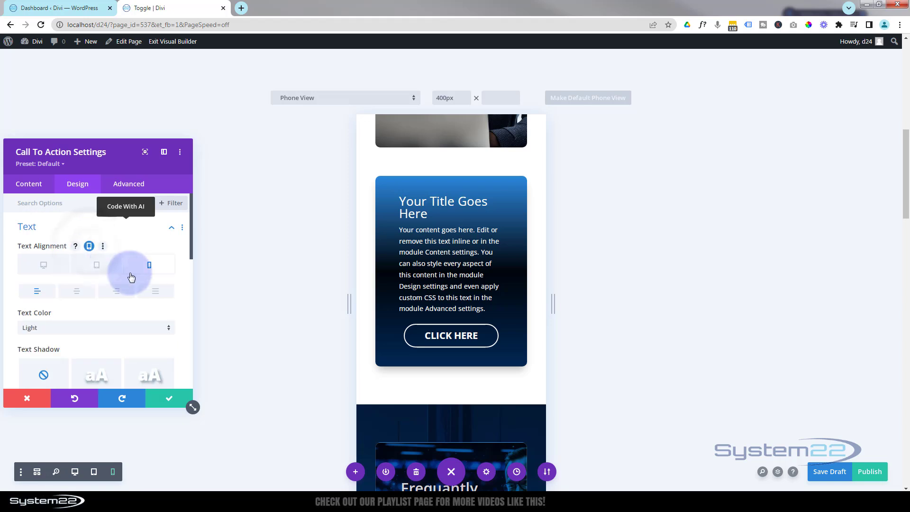
pyautogui.click(148, 267)
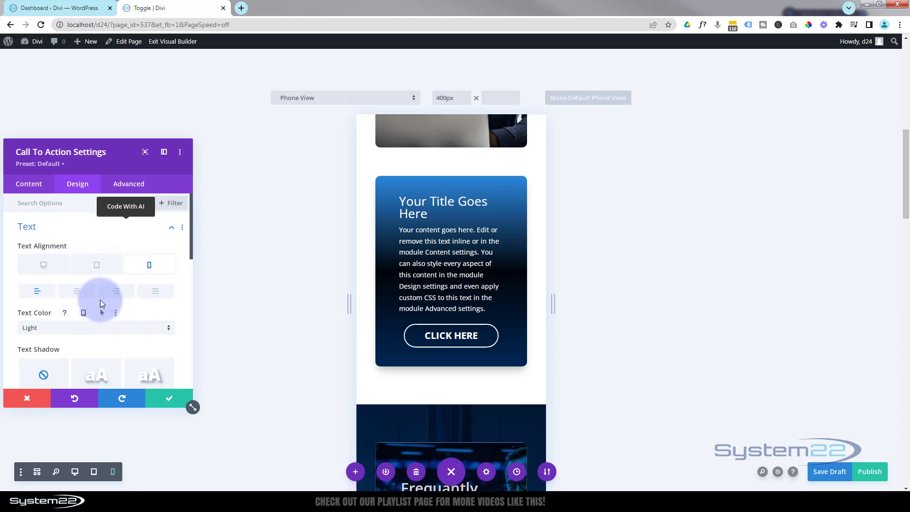
pyautogui.click(83, 292)
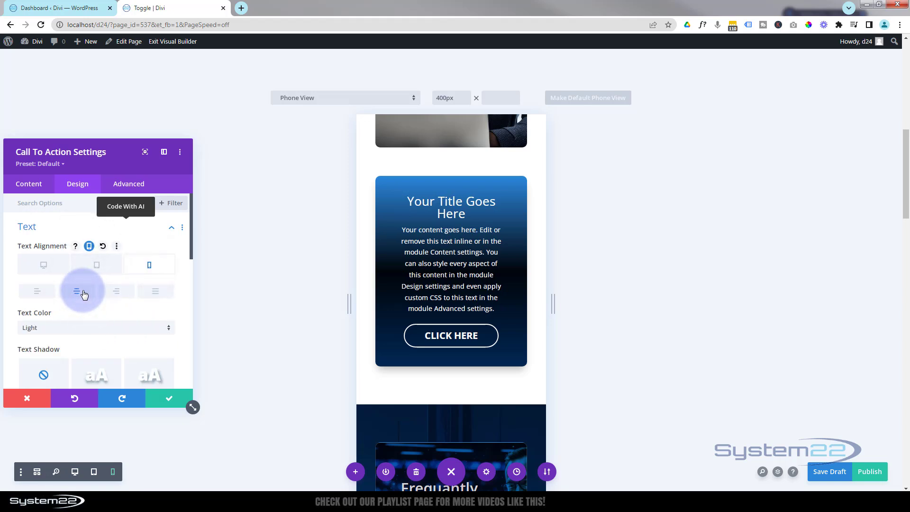
pyautogui.click(98, 266)
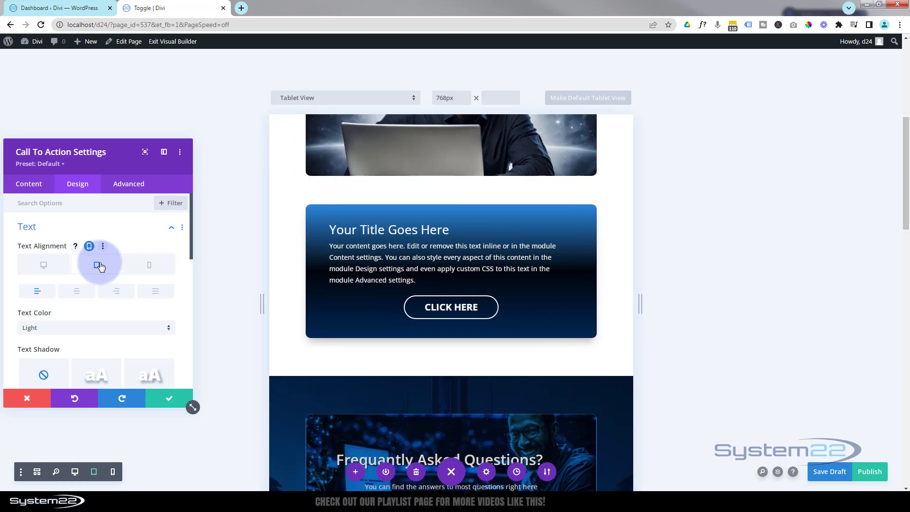
pyautogui.click(83, 291)
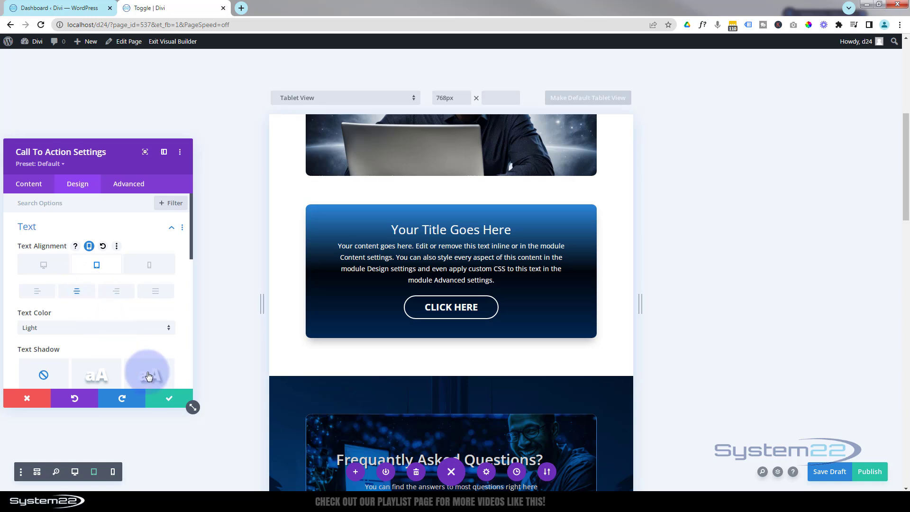
pyautogui.click(170, 402)
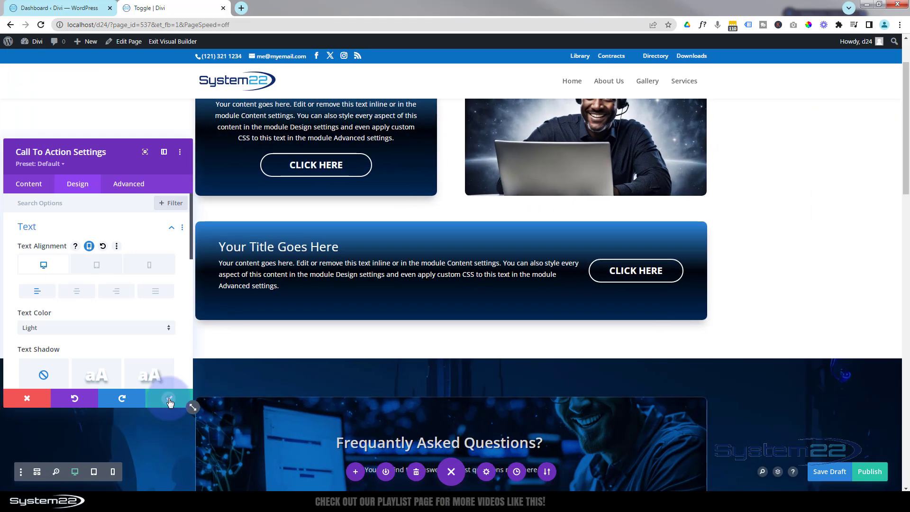
pyautogui.click(170, 401)
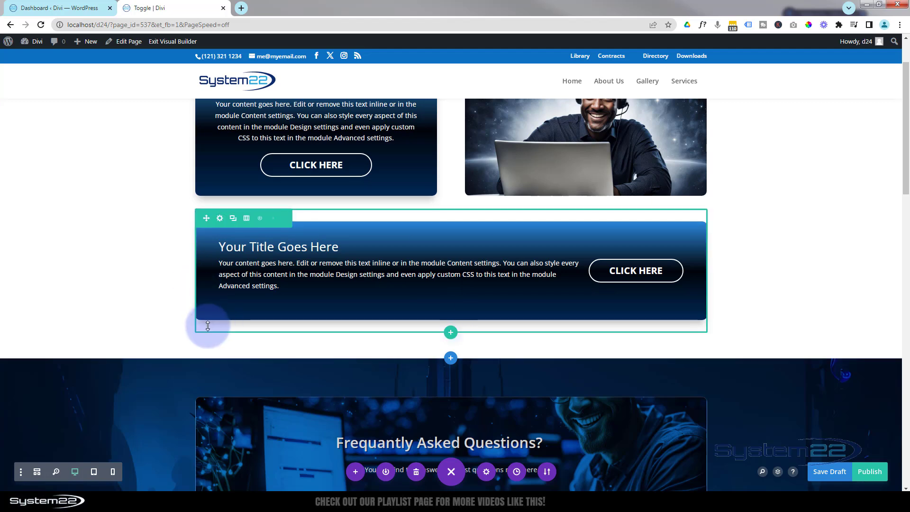
# Duplicate the Call To Action module beside the man's photo and clear the lower copy's title.
pyautogui.scroll(2, 128, 310)
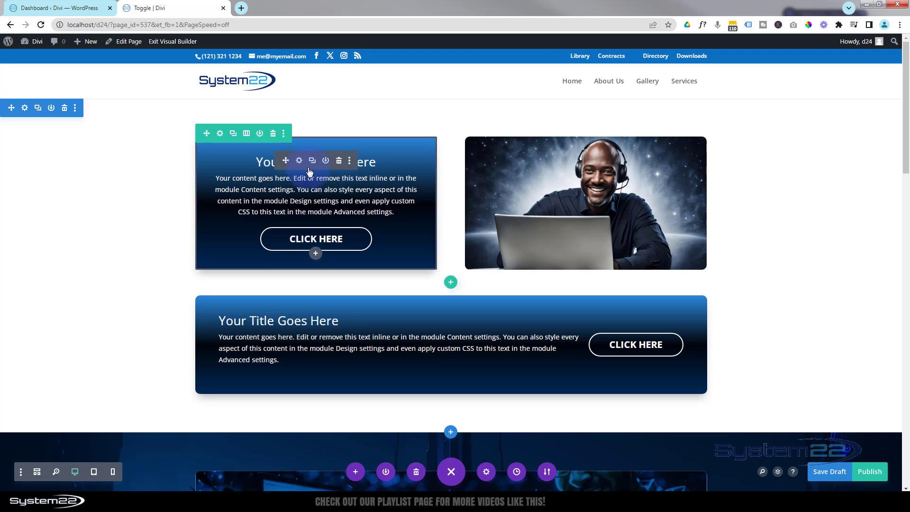
pyautogui.click(311, 161)
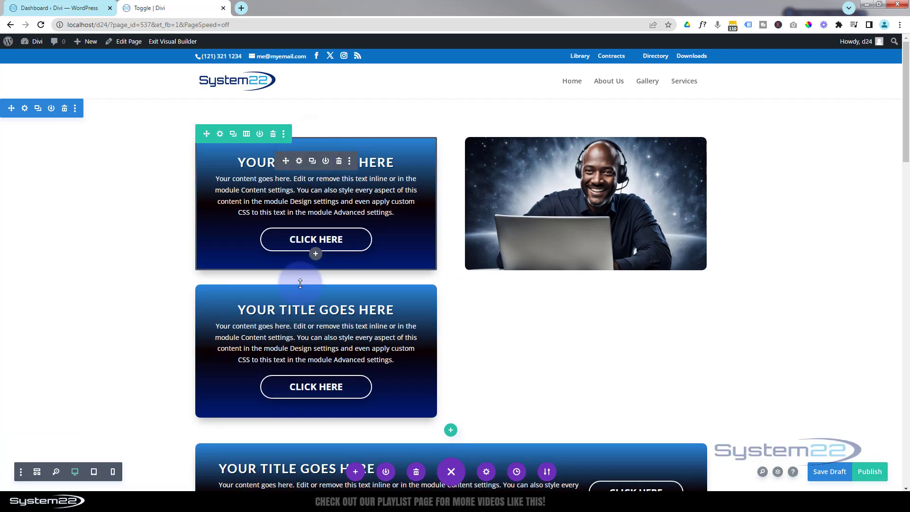
pyautogui.click(299, 308)
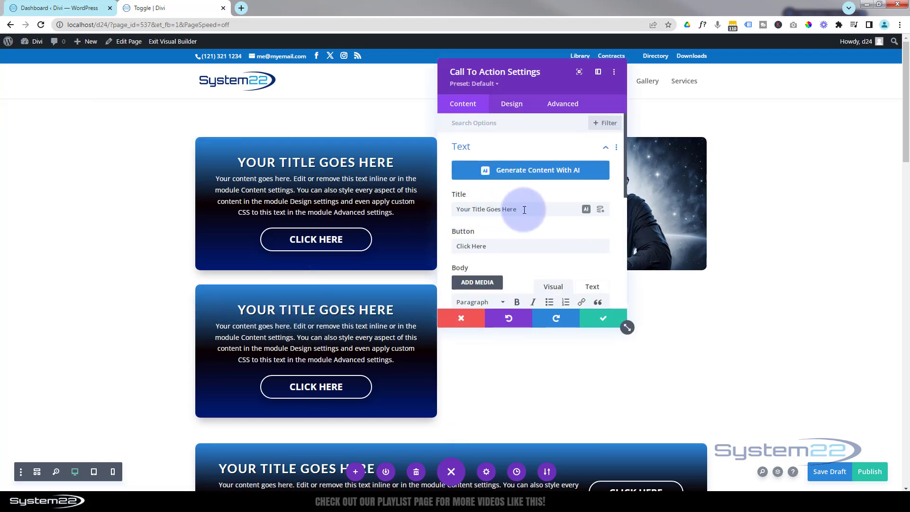
pyautogui.moveTo(518, 209); pyautogui.dragTo(446, 210)
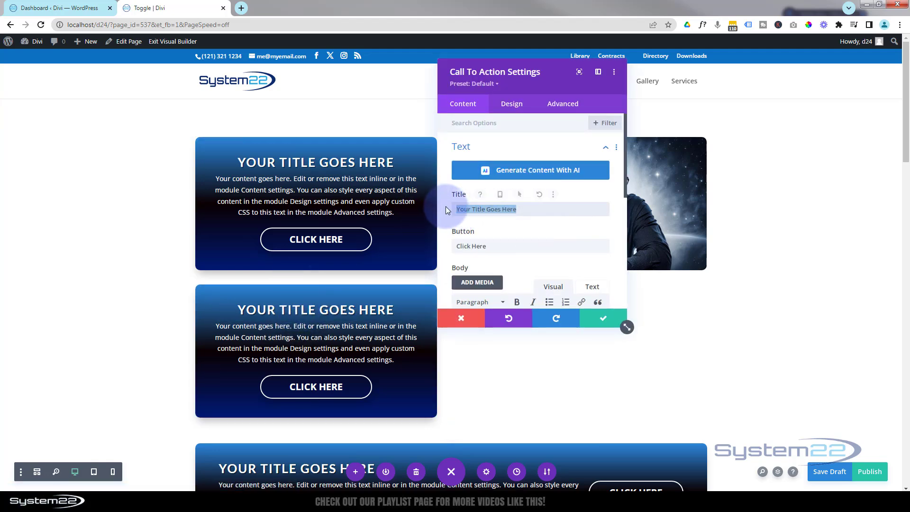
pyautogui.press('BackSpace')
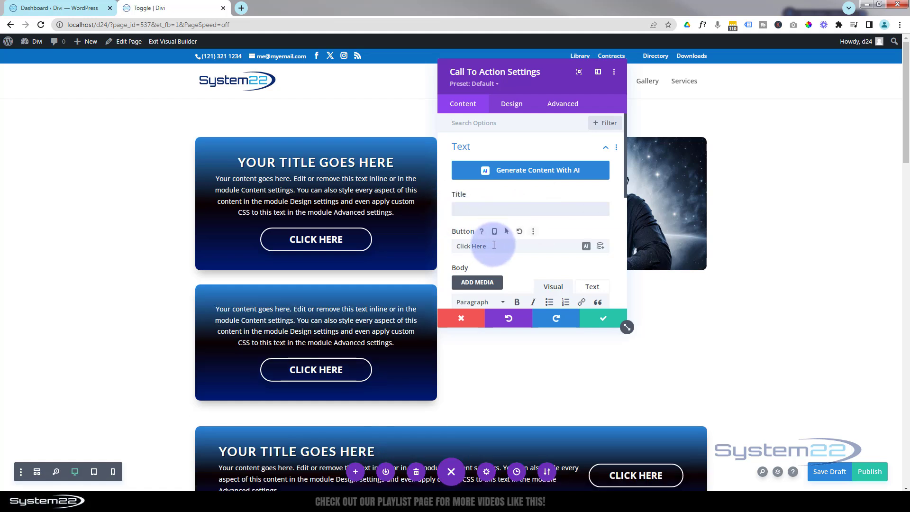
# Set the duplicated module's button text to Go! and replace its body text with contact.
pyautogui.moveTo(493, 244); pyautogui.dragTo(450, 244)
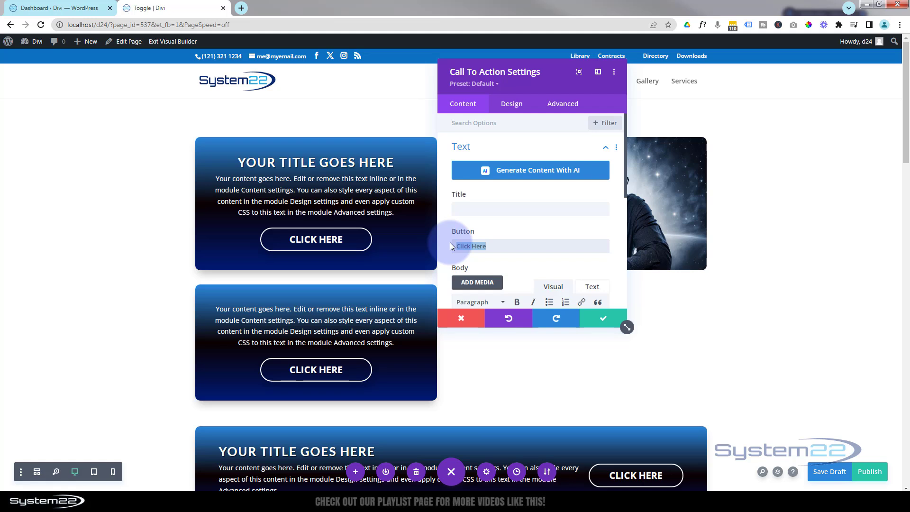
pyautogui.write('Go!')
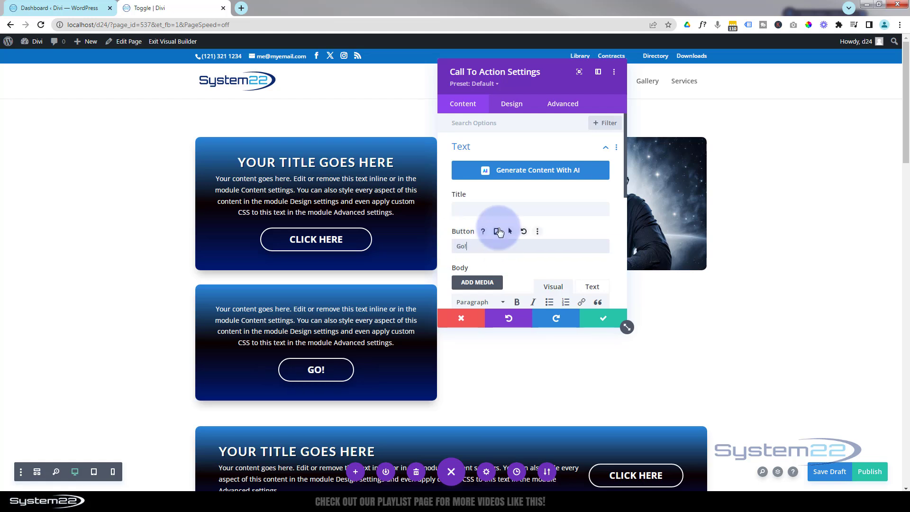
pyautogui.scroll(-3, 500, 231)
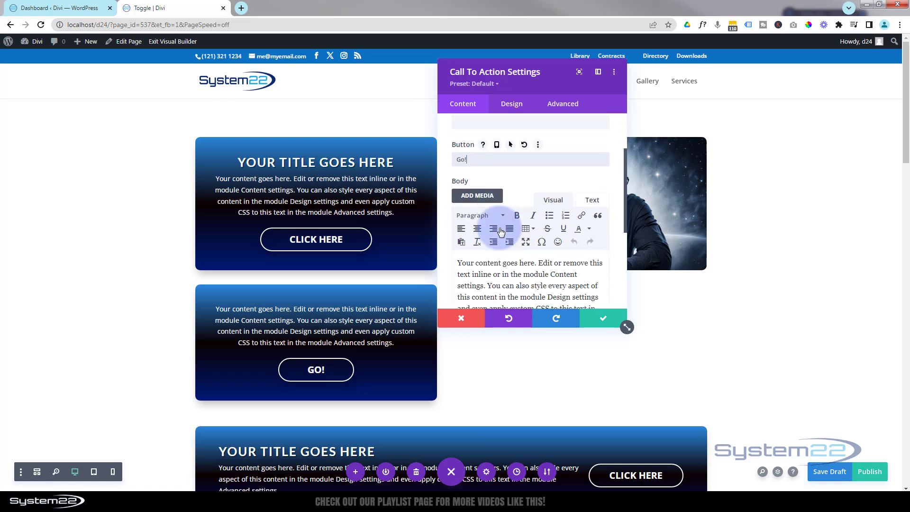
pyautogui.moveTo(561, 263); pyautogui.dragTo(454, 207)
pyautogui.write('con')
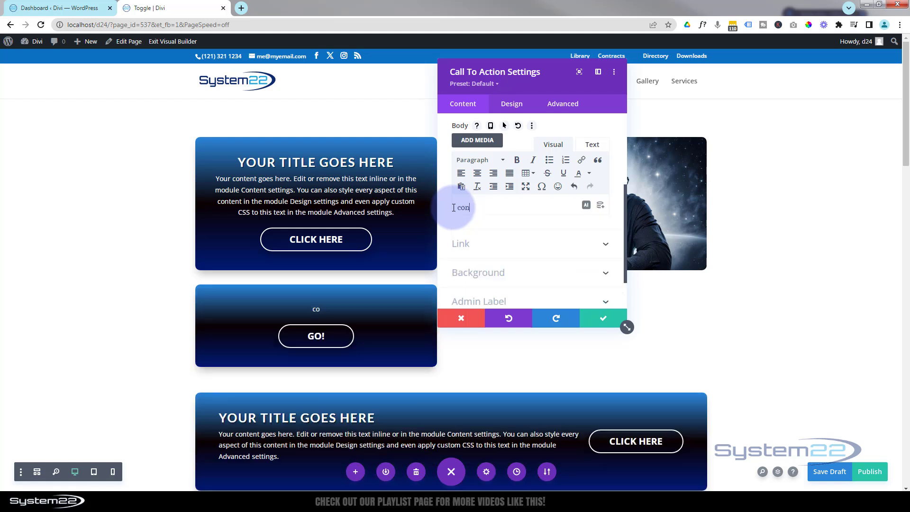
pyautogui.write('tact')
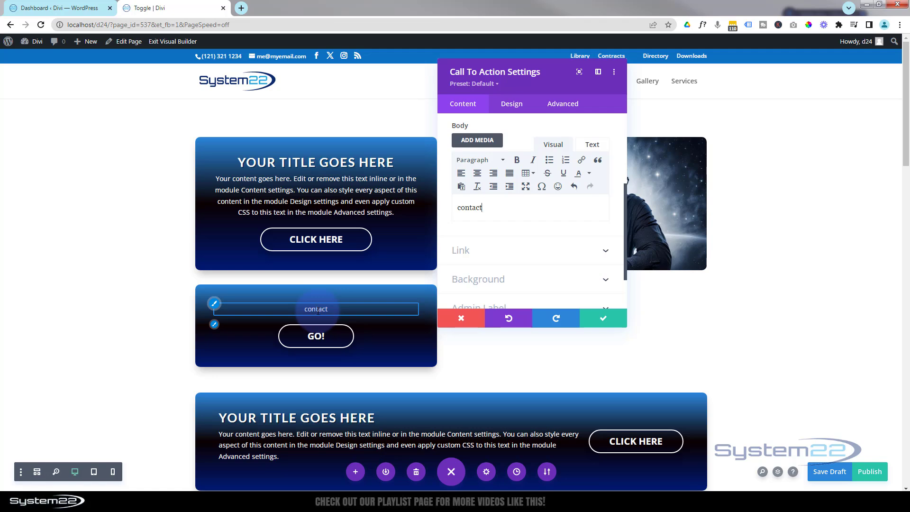
# Set the compact Call To Action module's body font weight to Semi Bold and apply the lower-middle body text shadow preset.
pyautogui.click(214, 306)
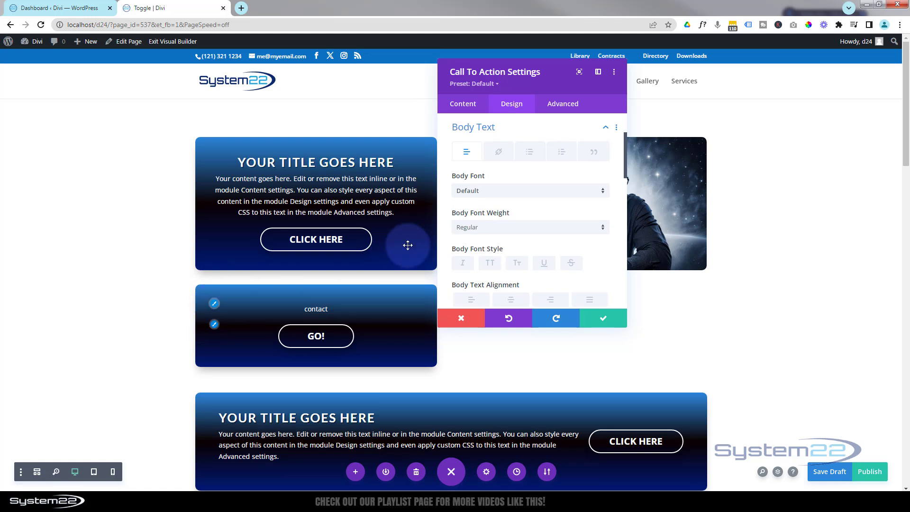
pyautogui.click(518, 231)
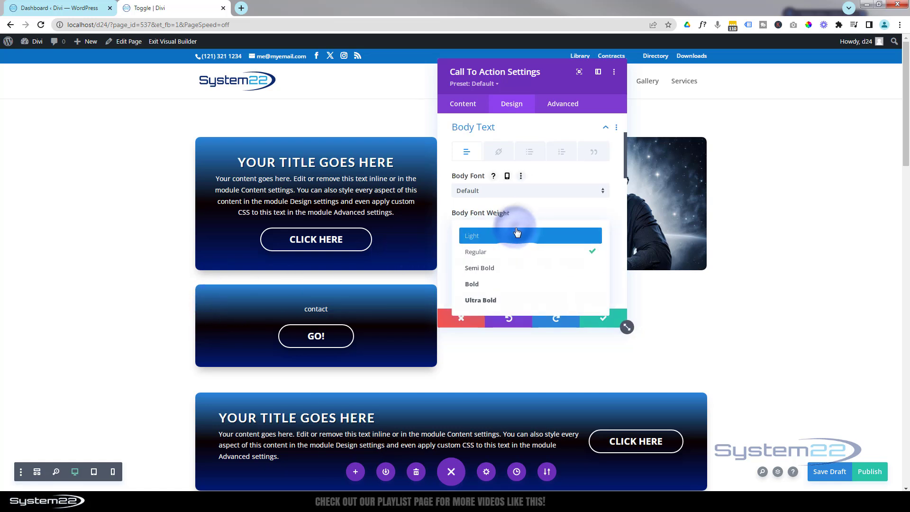
pyautogui.click(492, 270)
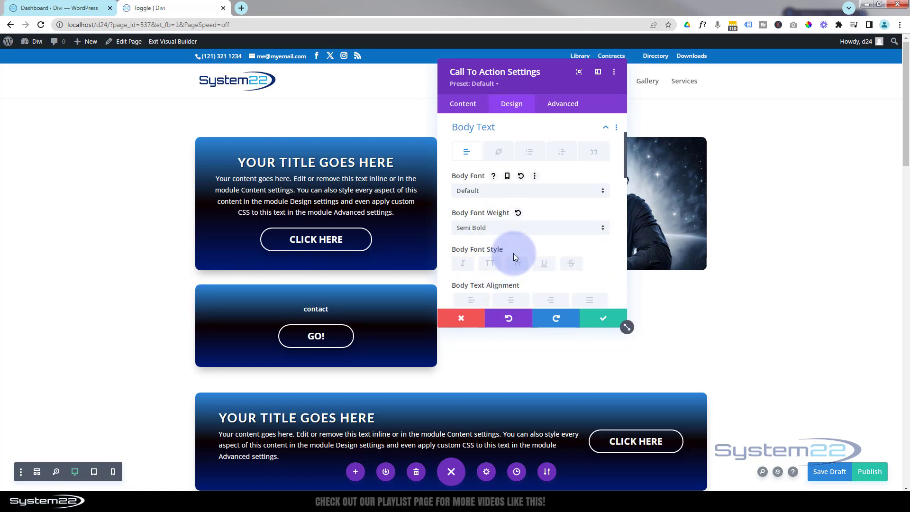
pyautogui.scroll(-5, 573, 238)
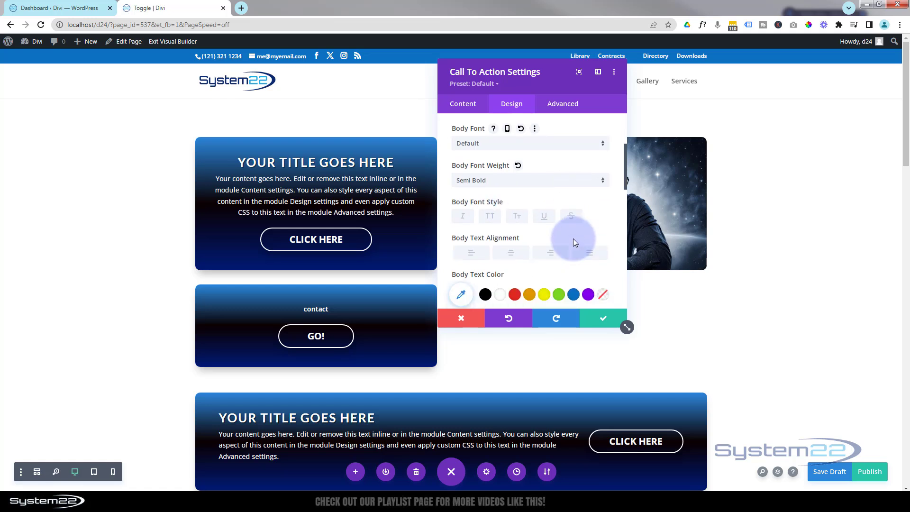
pyautogui.scroll(-3, 573, 238)
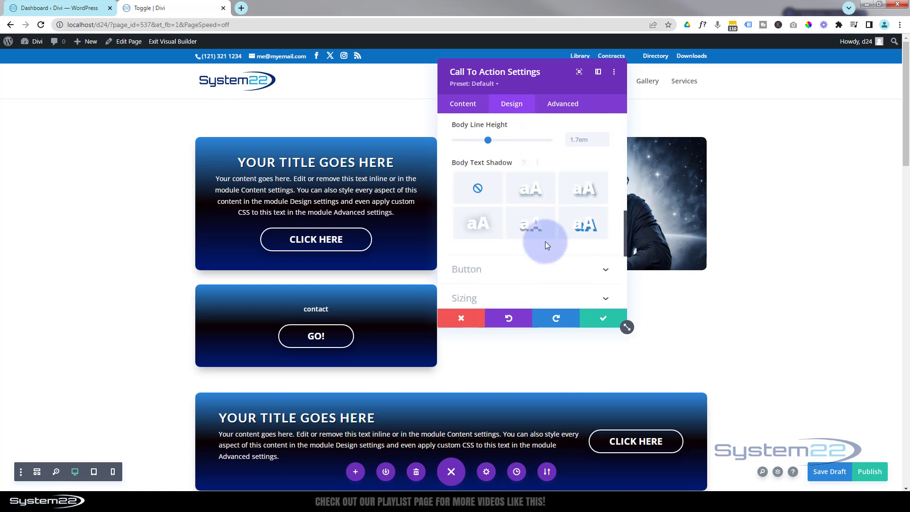
pyautogui.click(534, 231)
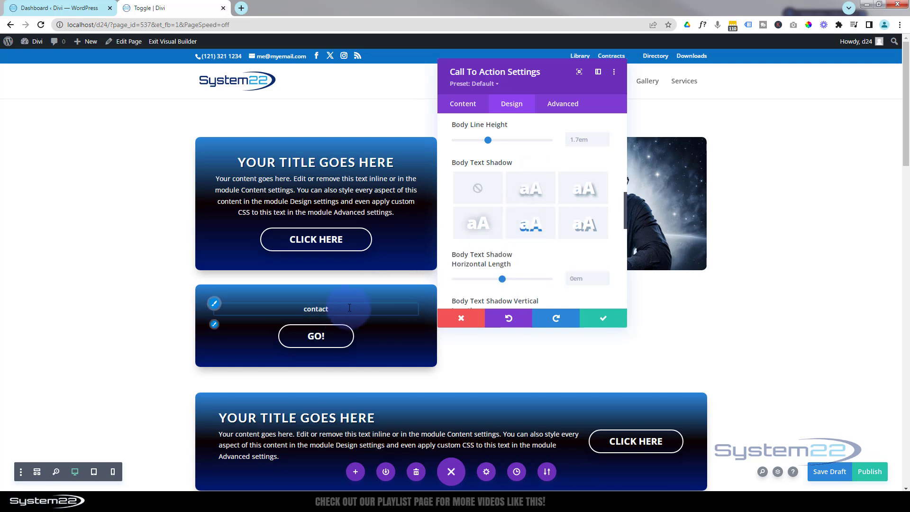
# Style the compact module's contact body text in all uppercase letters.
pyautogui.scroll(2, 533, 252)
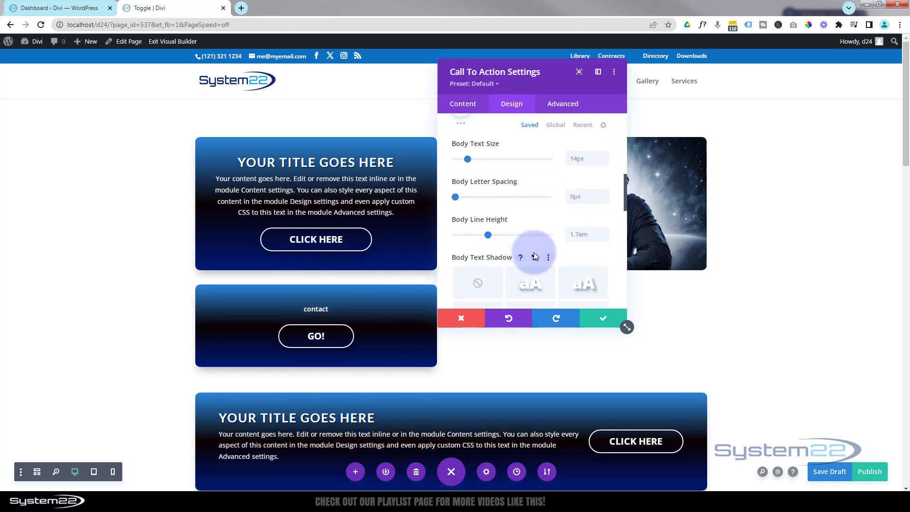
pyautogui.scroll(3, 533, 252)
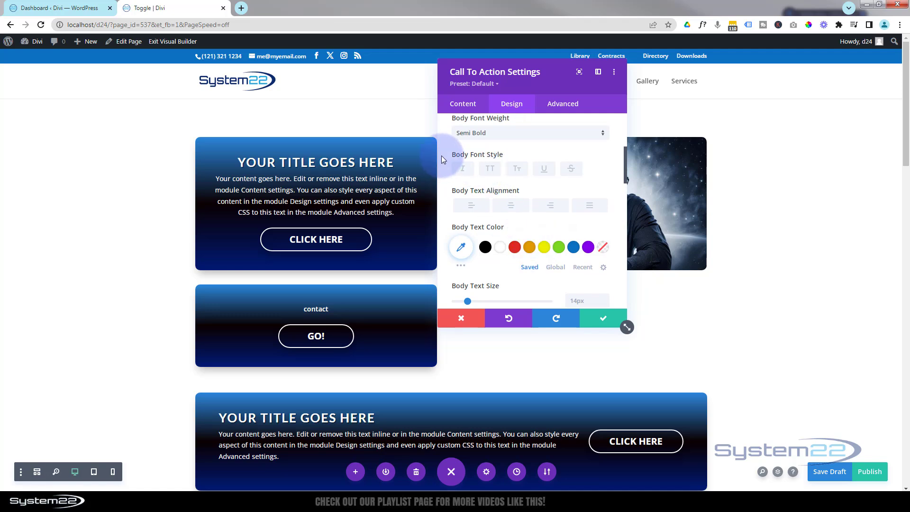
pyautogui.click(489, 174)
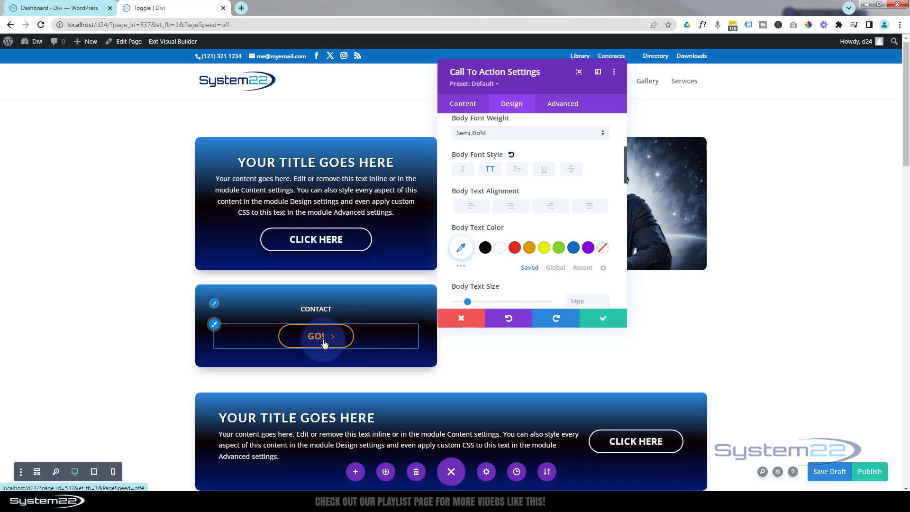
# Turn off the icon on the compact module's Go! button and clear its linked left and right padding.
pyautogui.click(214, 325)
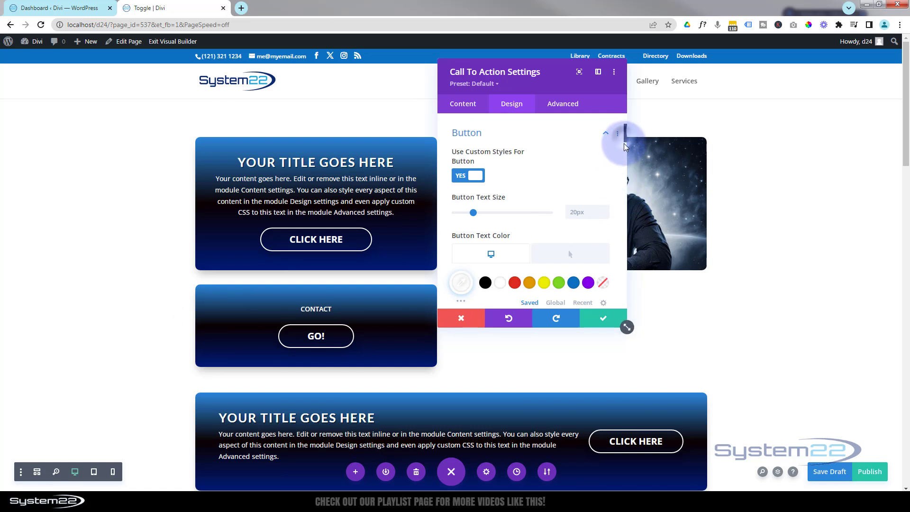
pyautogui.moveTo(625, 138); pyautogui.dragTo(619, 207)
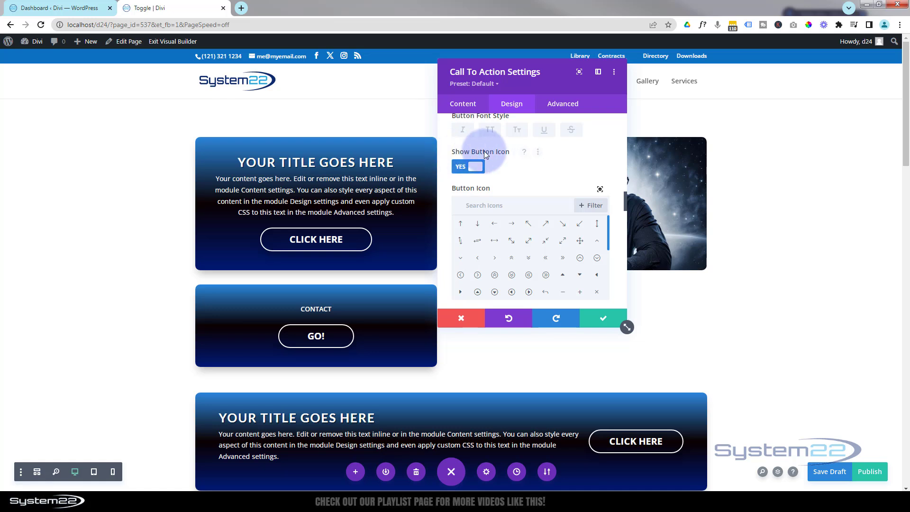
pyautogui.click(467, 167)
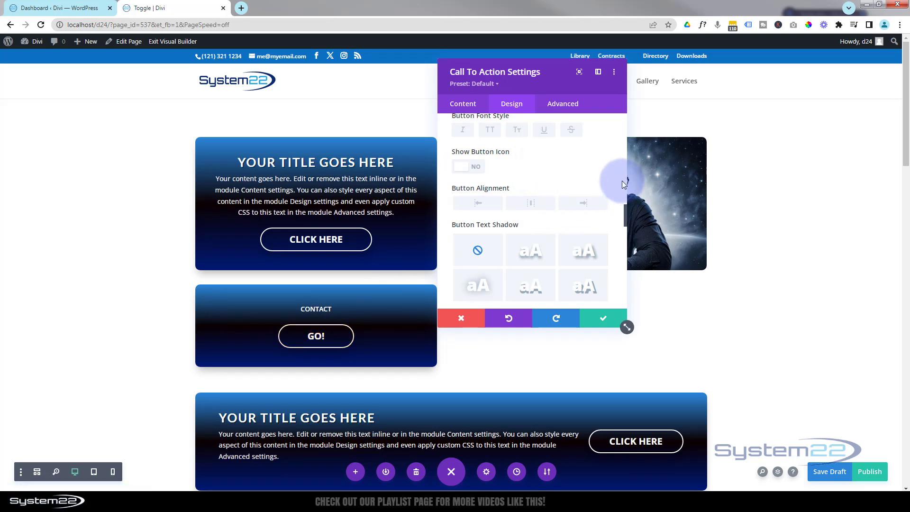
pyautogui.moveTo(625, 219); pyautogui.dragTo(616, 240)
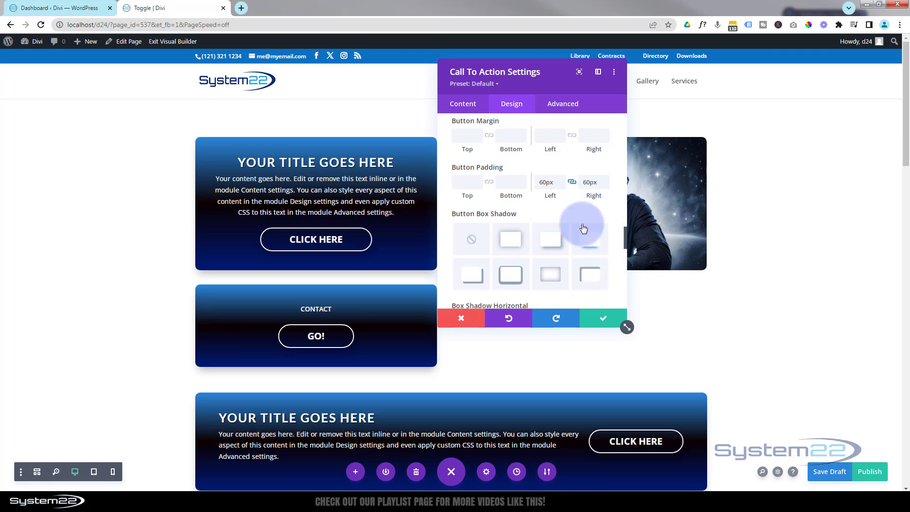
pyautogui.doubleClick(561, 184)
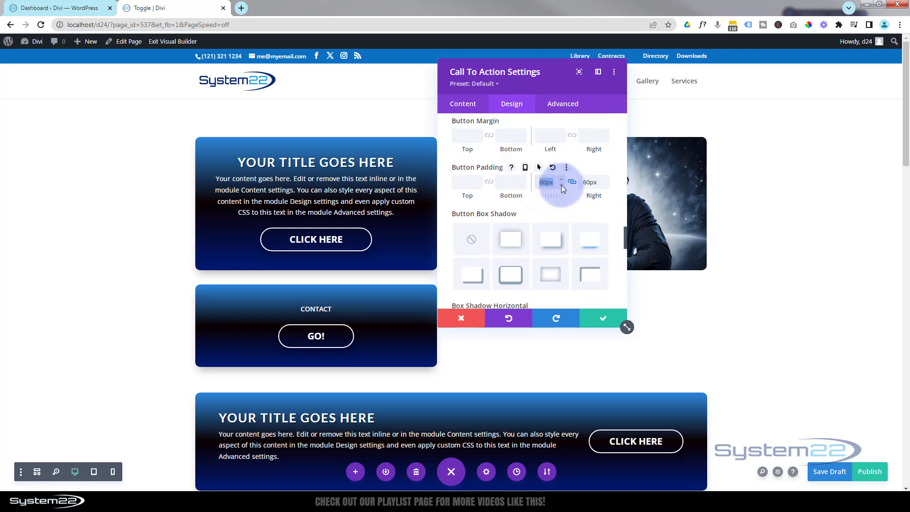
pyautogui.press('BackSpace')
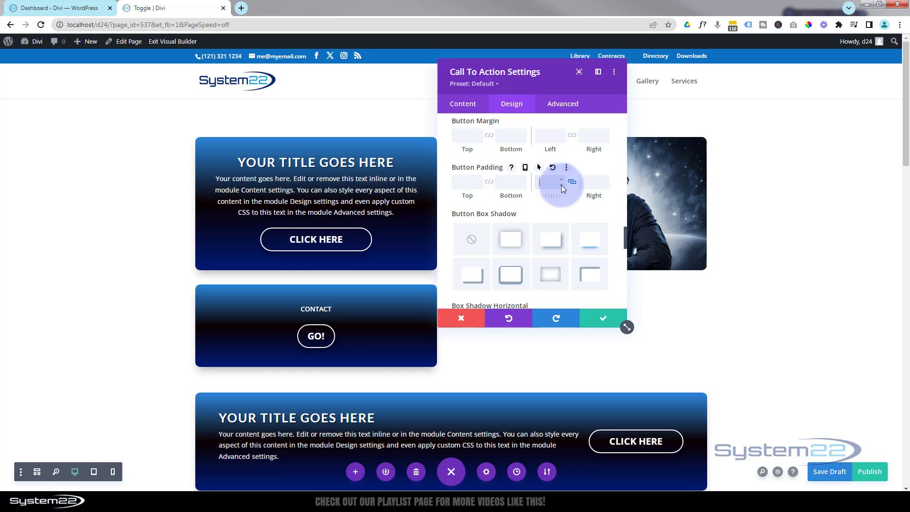
# Set the Go! button's text size to 16px and its top margin to -10px.
pyautogui.scroll(8, 563, 186)
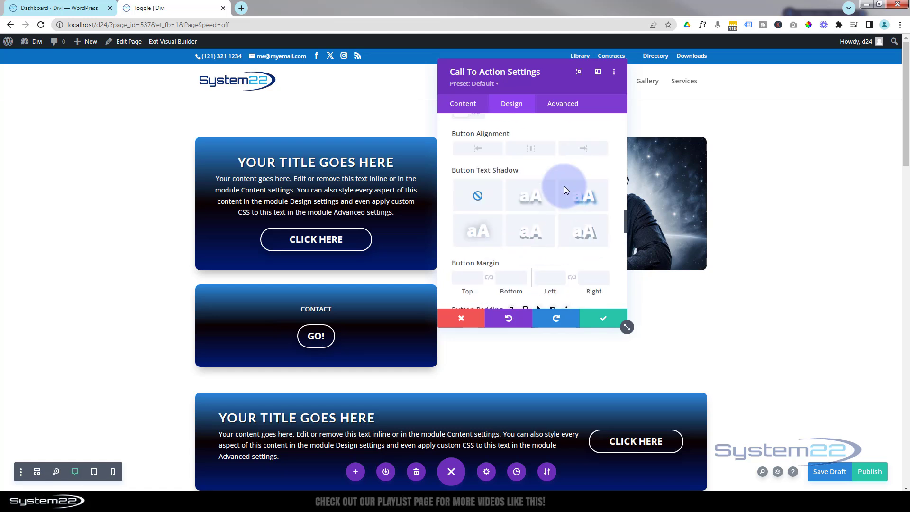
pyautogui.scroll(10, 565, 189)
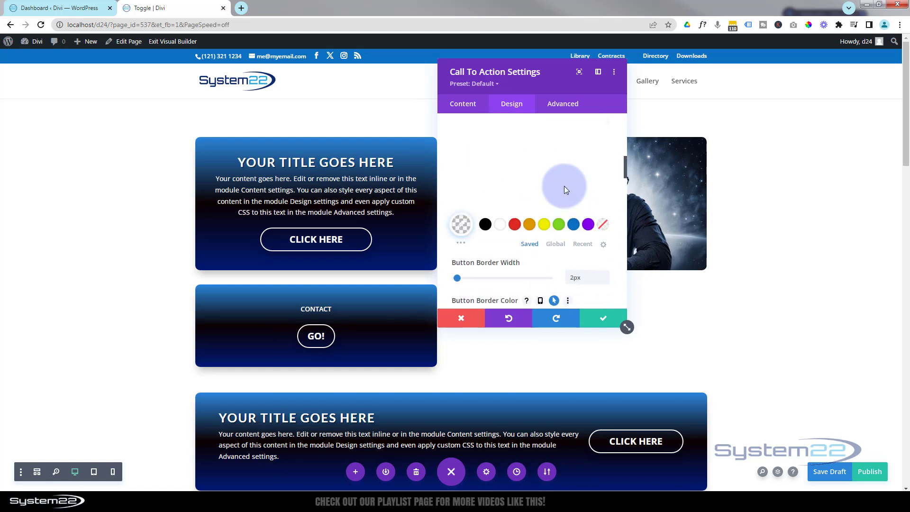
pyautogui.scroll(-1, 565, 189)
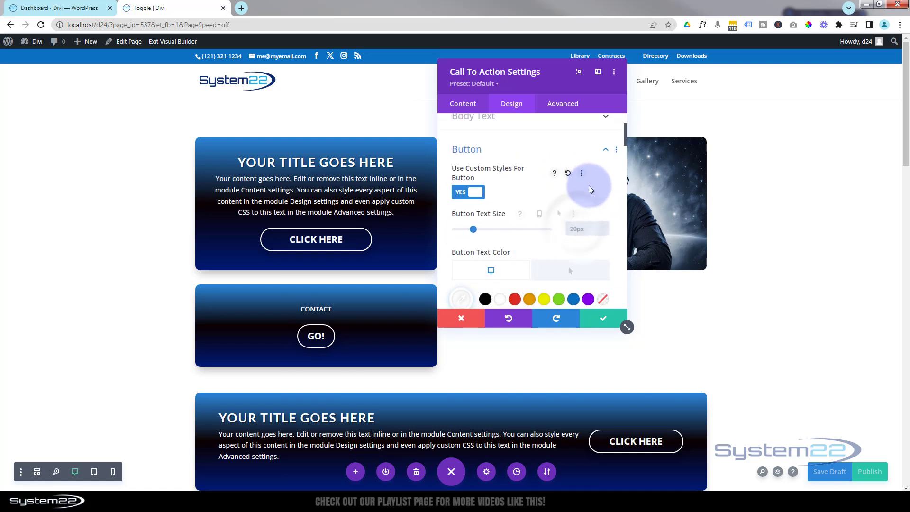
pyautogui.write('16px')
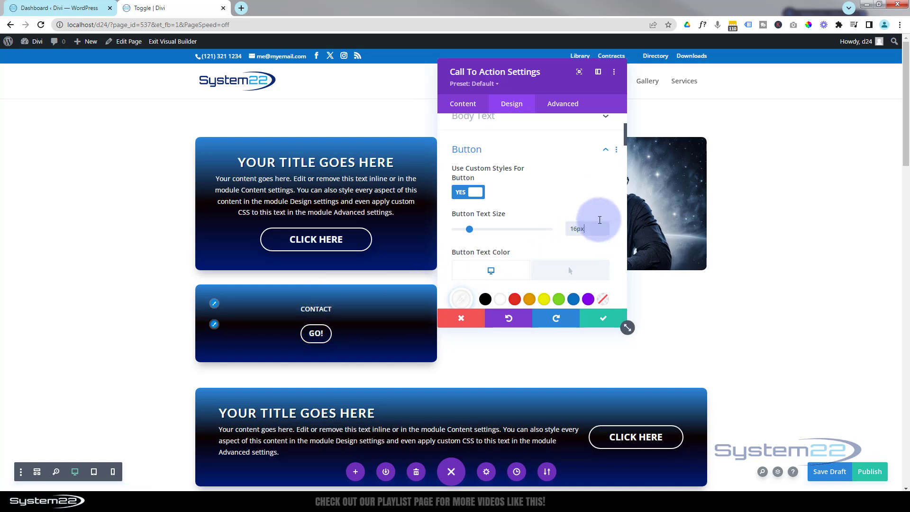
pyautogui.moveTo(624, 137); pyautogui.dragTo(609, 232)
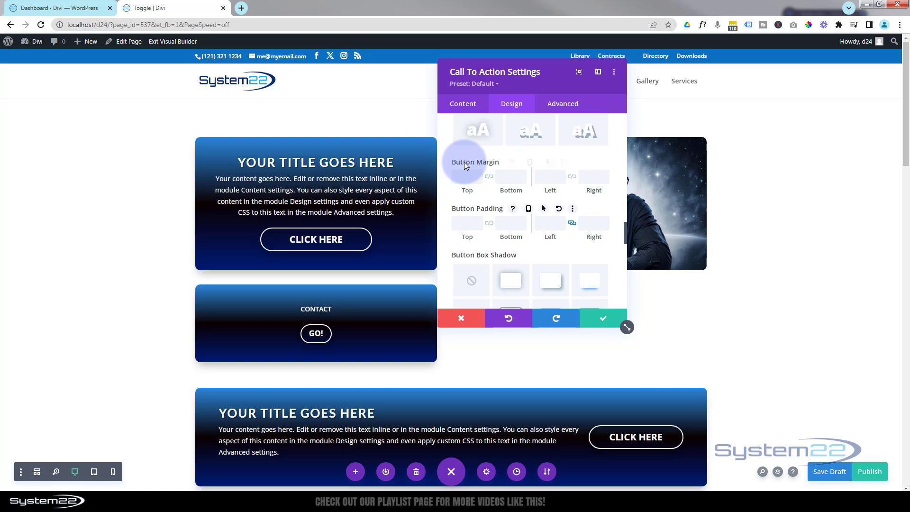
pyautogui.click(464, 174)
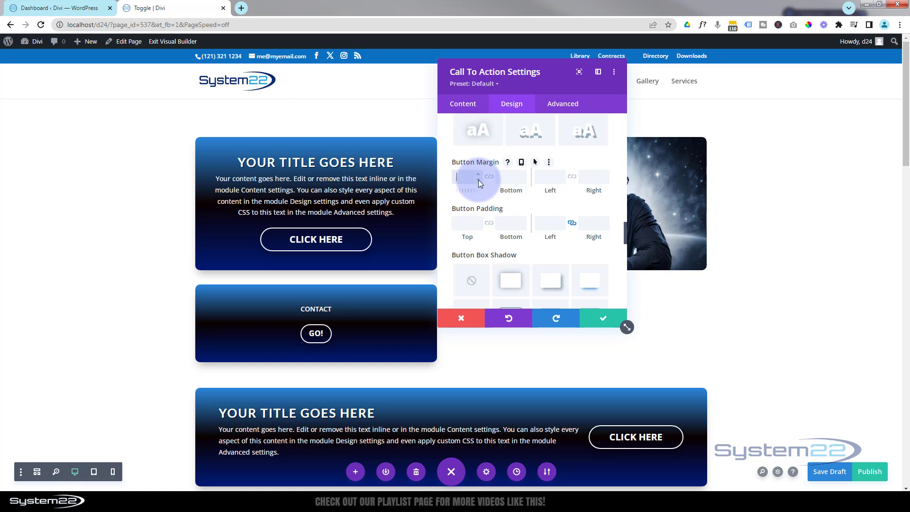
pyautogui.write('10px')
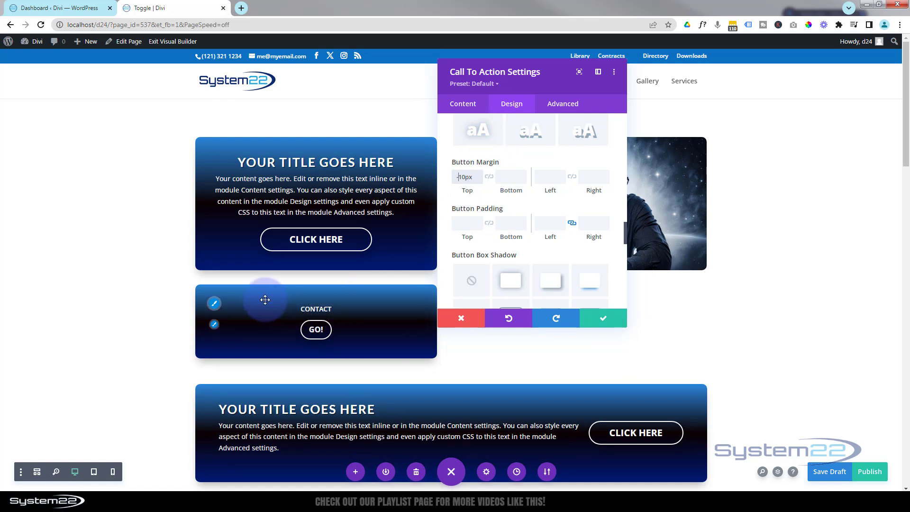
# Reduce the compact module's body line height to 1em.
pyautogui.click(214, 303)
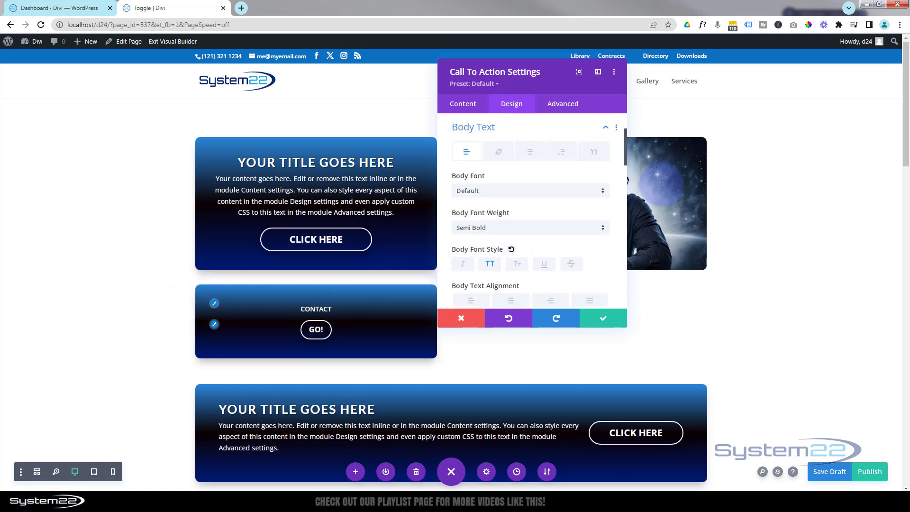
pyautogui.moveTo(624, 159); pyautogui.dragTo(449, 220)
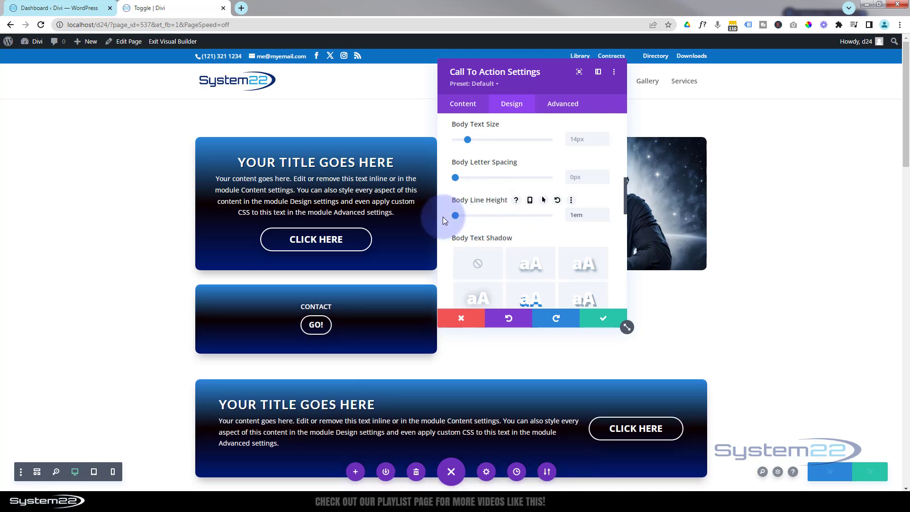
pyautogui.click(601, 220)
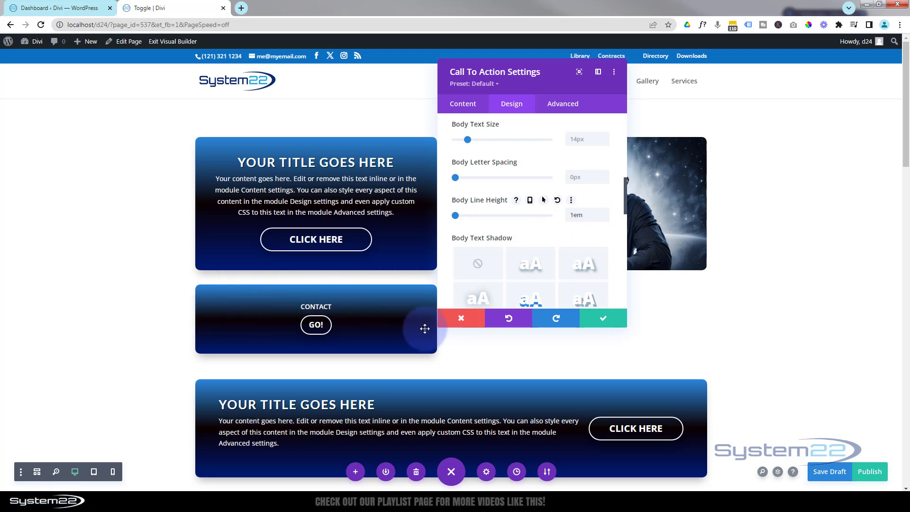
# Set the compact Call To Action module's width to 100px in its sizing options.
pyautogui.scroll(5, 556, 175)
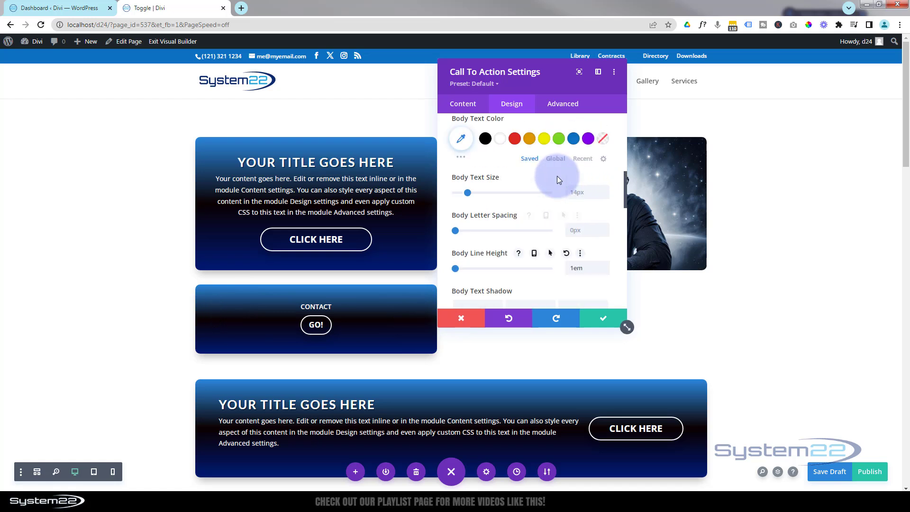
pyautogui.scroll(3, 558, 177)
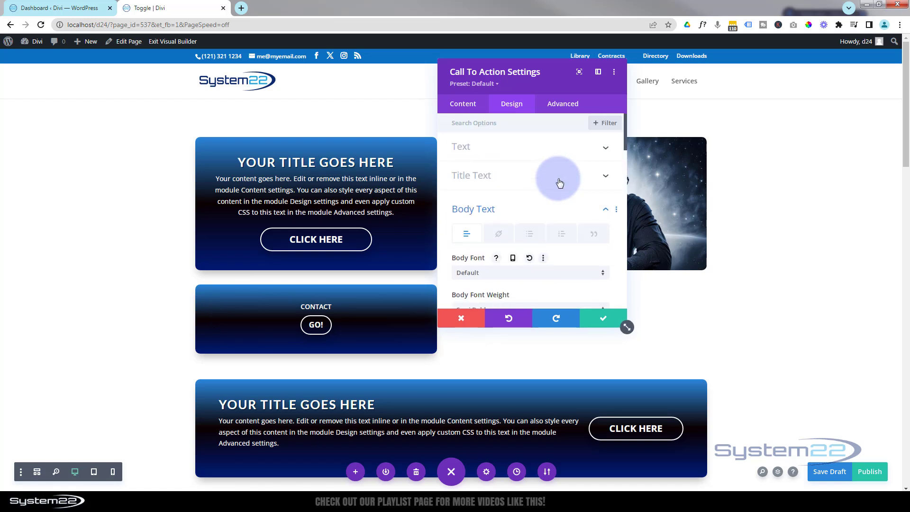
pyautogui.click(525, 203)
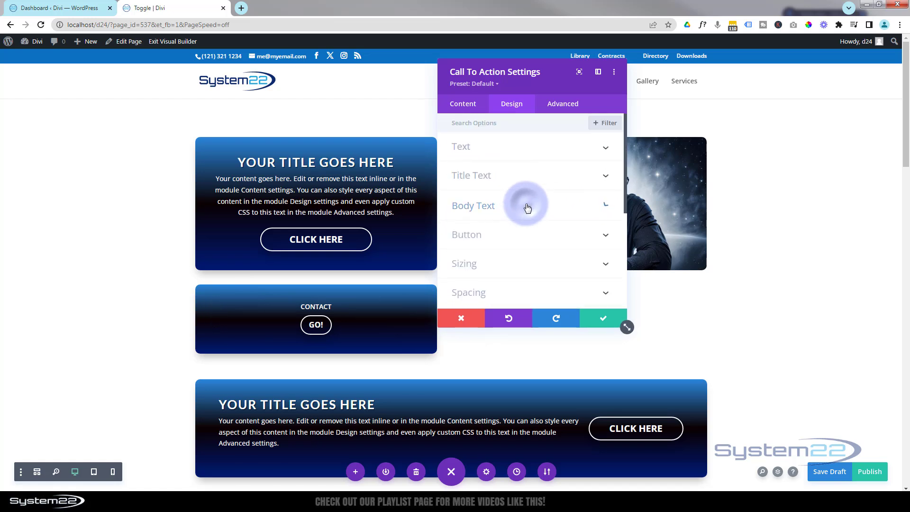
pyautogui.click(528, 261)
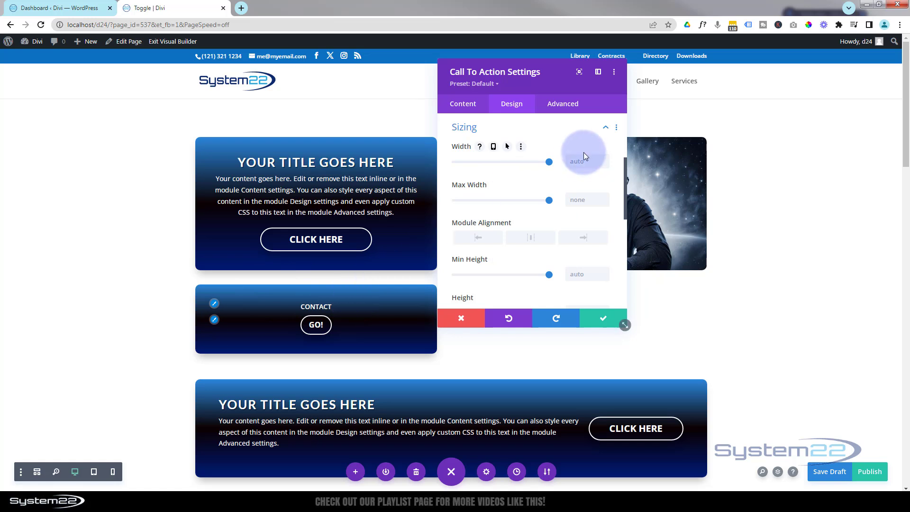
pyautogui.click(572, 161)
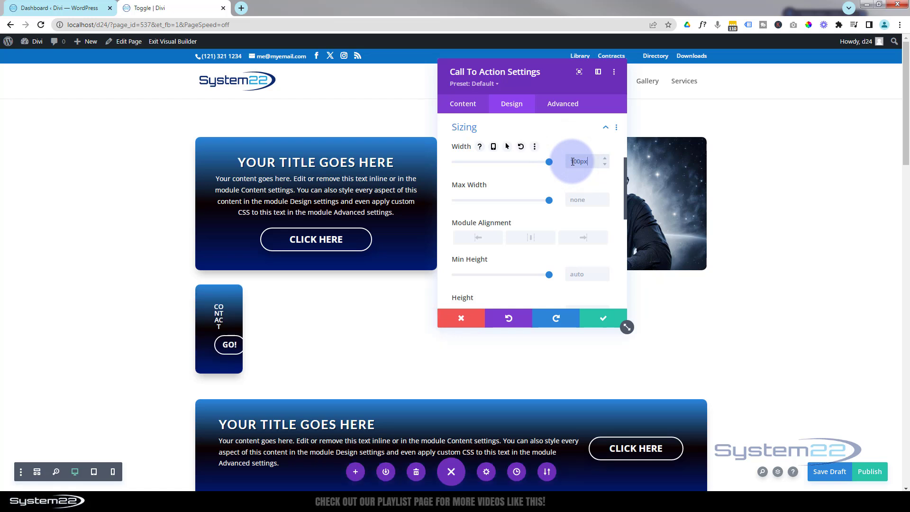
pyautogui.click(205, 308)
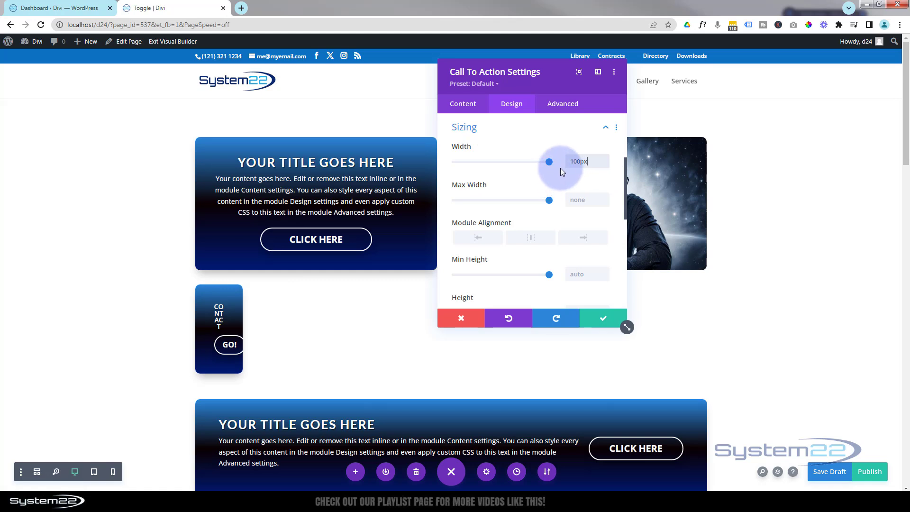
# Set the compact module's left padding to 0px and link the right padding to the same value.
pyautogui.click(490, 130)
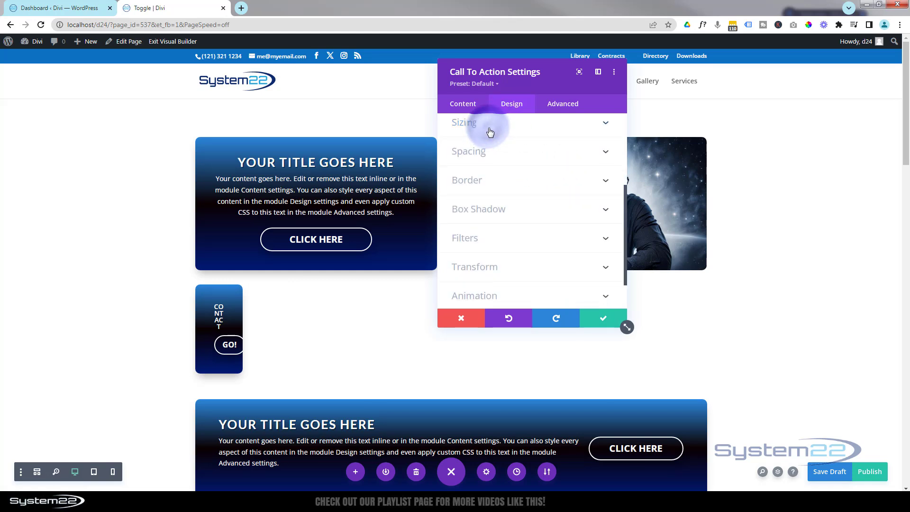
pyautogui.click(502, 147)
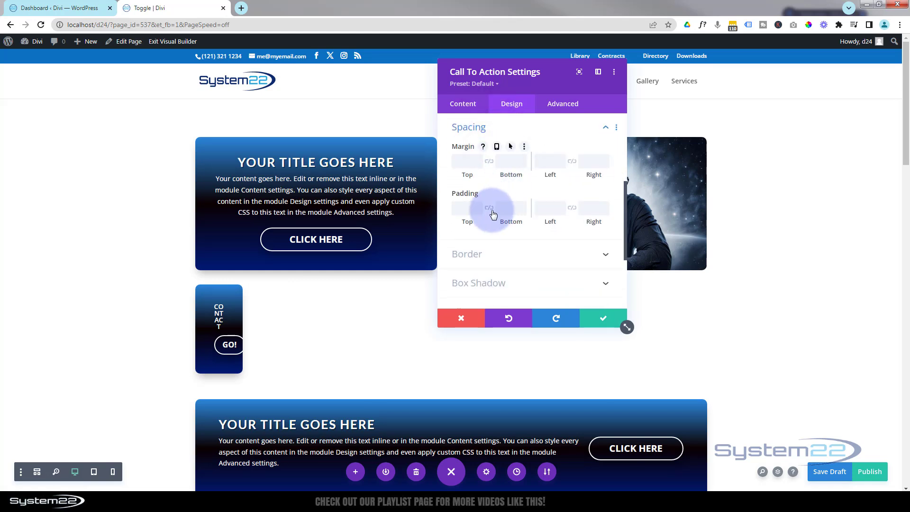
pyautogui.click(467, 208)
pyautogui.click(540, 206)
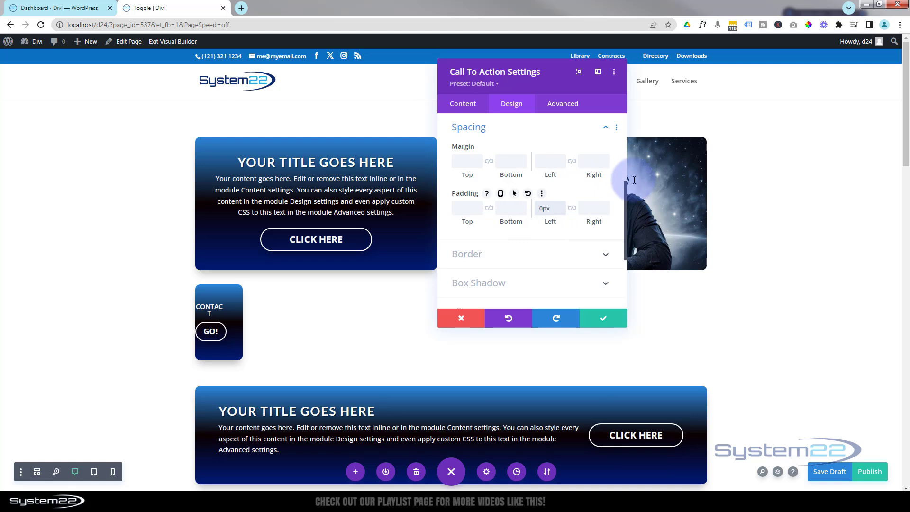
pyautogui.click(572, 209)
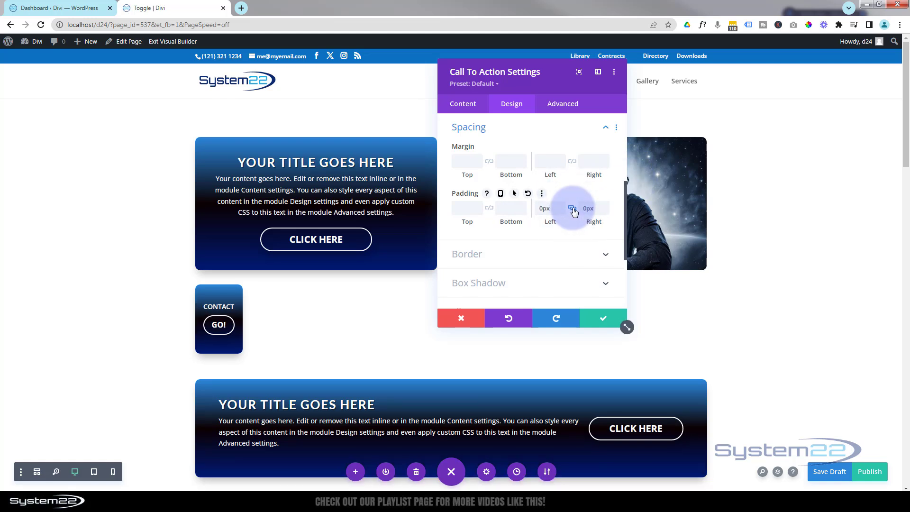
# Link the compact module's top and bottom padding and set both to 25px.
pyautogui.click(467, 209)
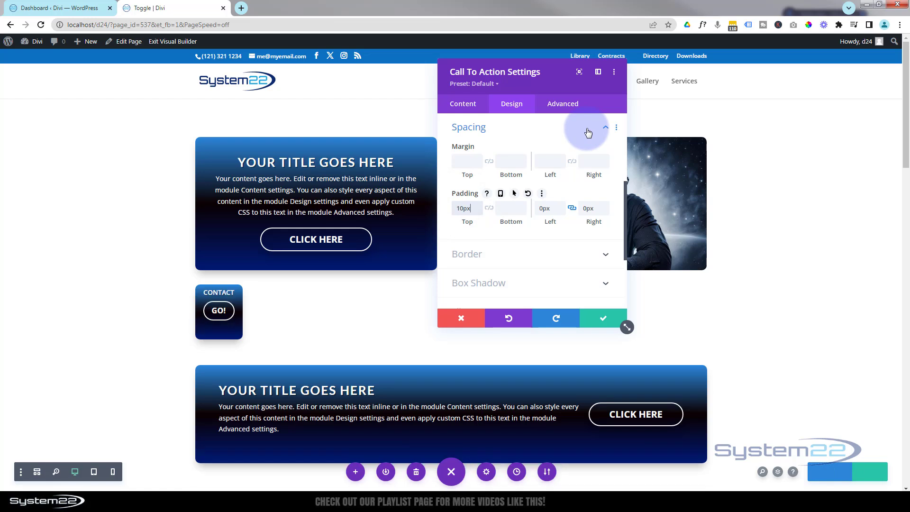
pyautogui.click(488, 208)
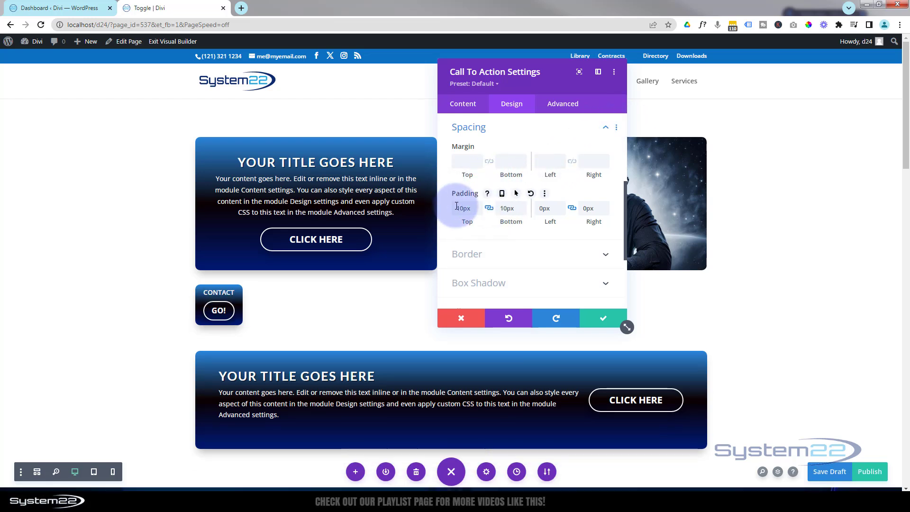
pyautogui.moveTo(454, 208); pyautogui.dragTo(462, 208)
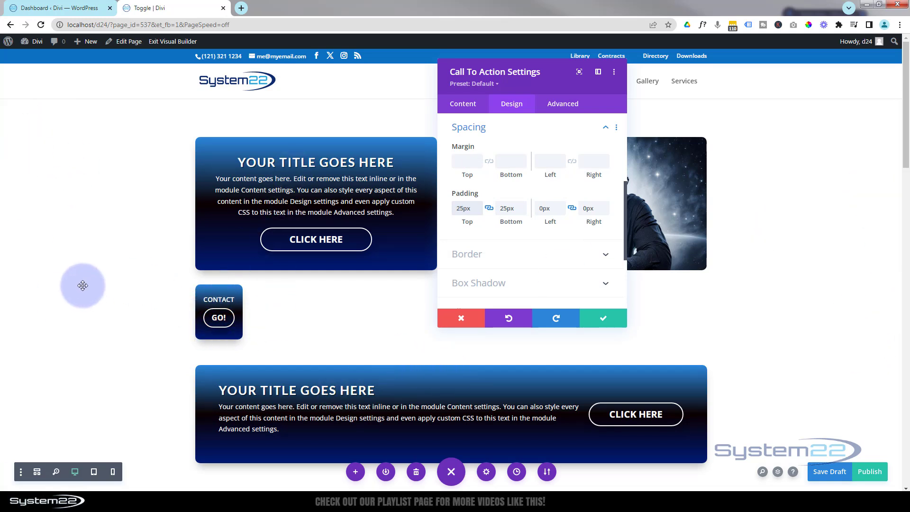
pyautogui.scroll(-4, 85, 243)
pyautogui.scroll(2, 90, 246)
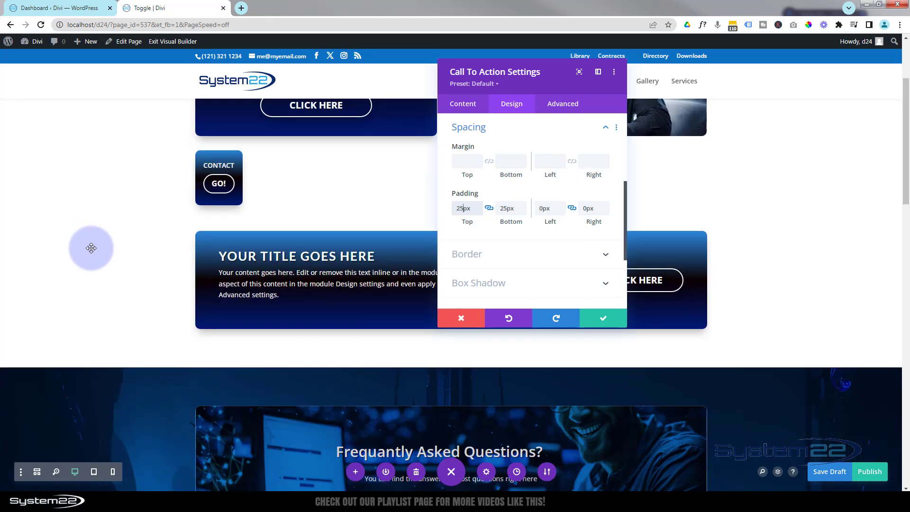
pyautogui.scroll(1, 91, 248)
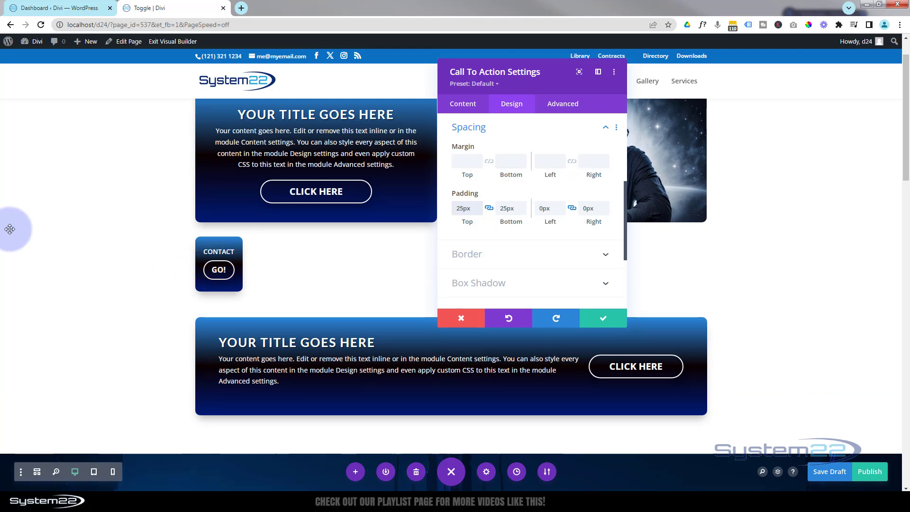
# Set the compact Call To Action module's position to Fixed.
pyautogui.click(564, 105)
pyautogui.scroll(-2, 549, 169)
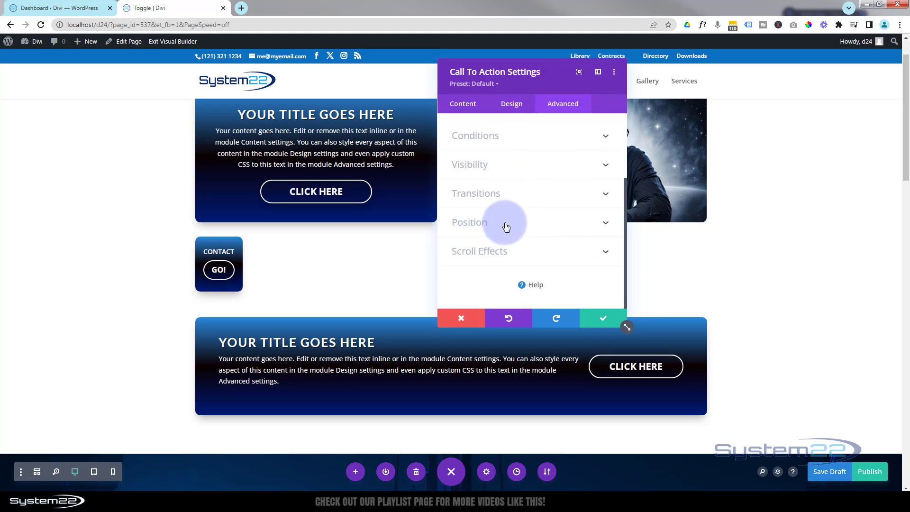
pyautogui.click(526, 225)
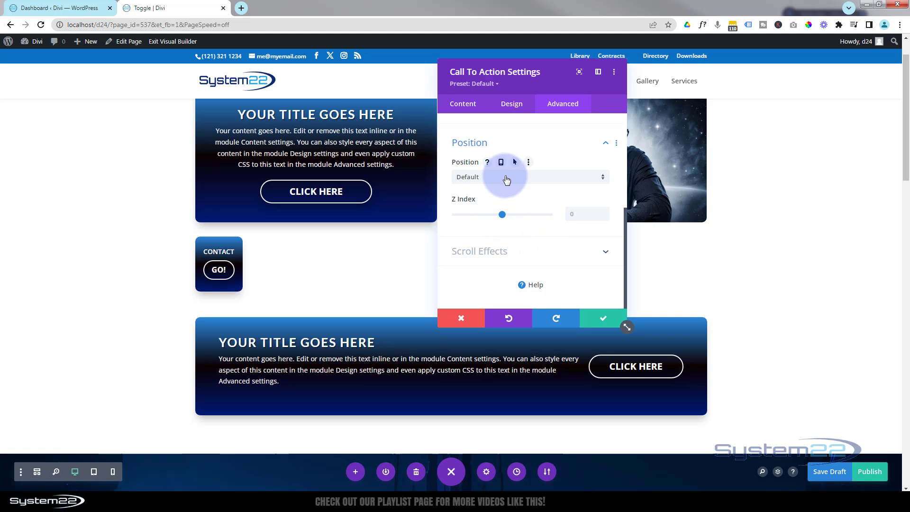
pyautogui.click(506, 178)
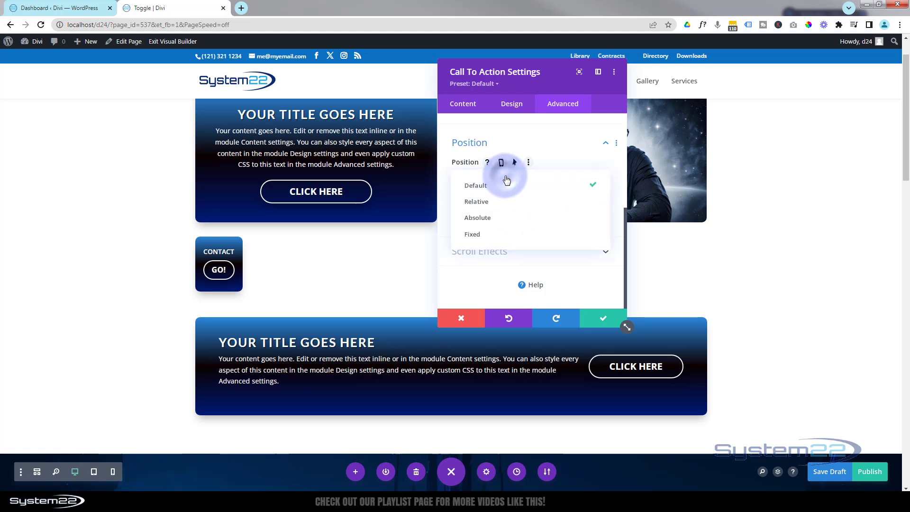
pyautogui.click(475, 236)
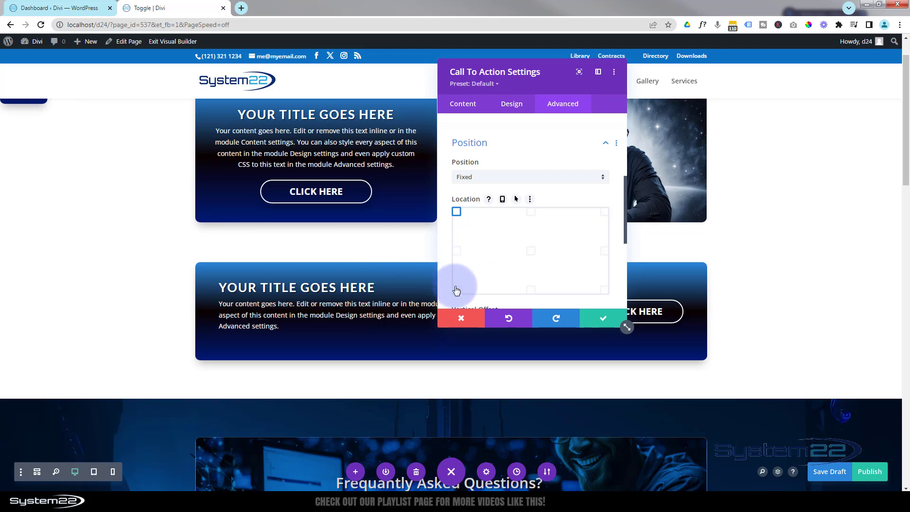
# Try the fixed module at the left, bottom, right and top-right locations, ending with the top-left location.
pyautogui.click(457, 251)
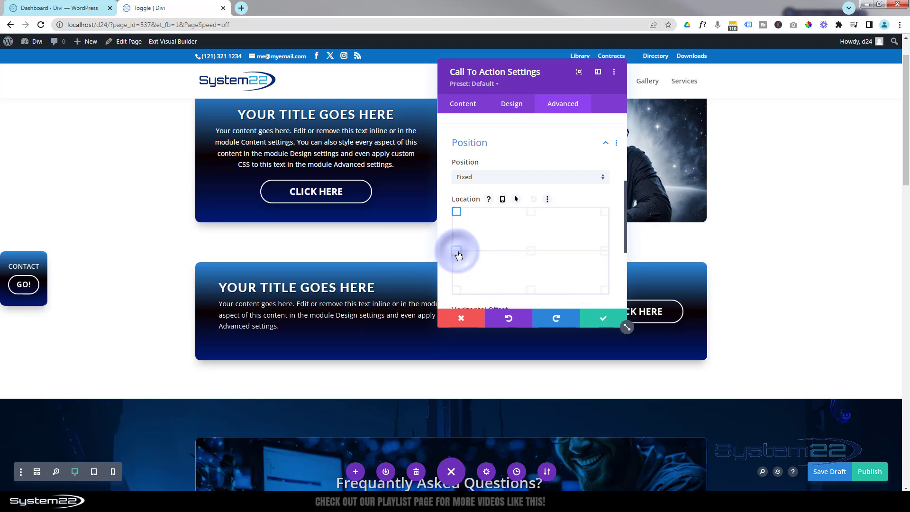
pyautogui.click(458, 290)
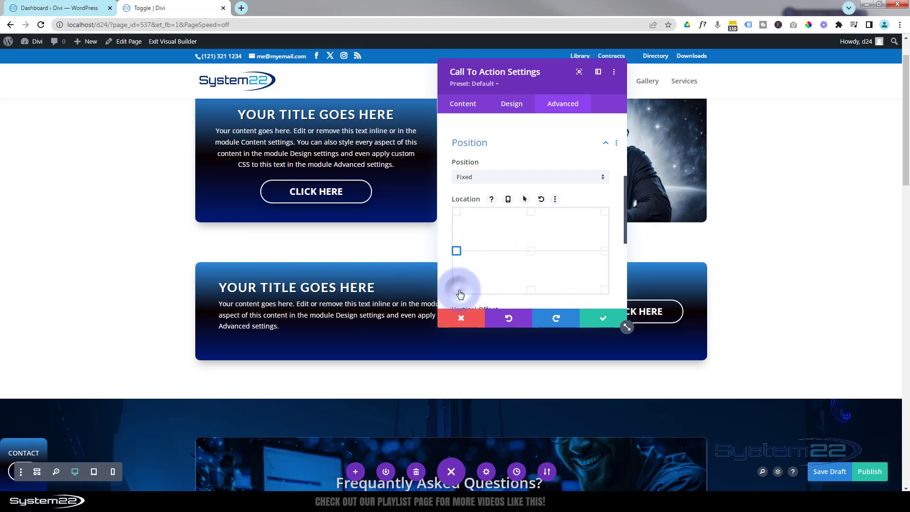
pyautogui.click(531, 290)
pyautogui.click(604, 289)
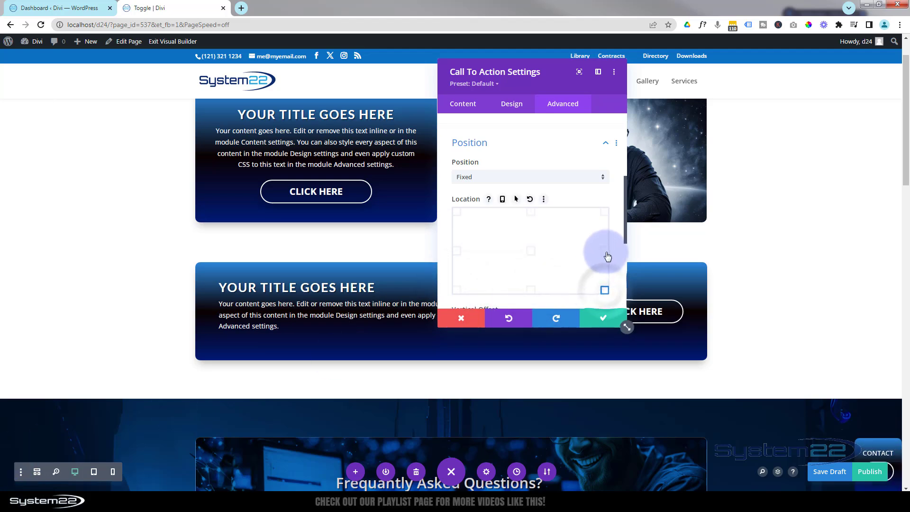
pyautogui.click(604, 251)
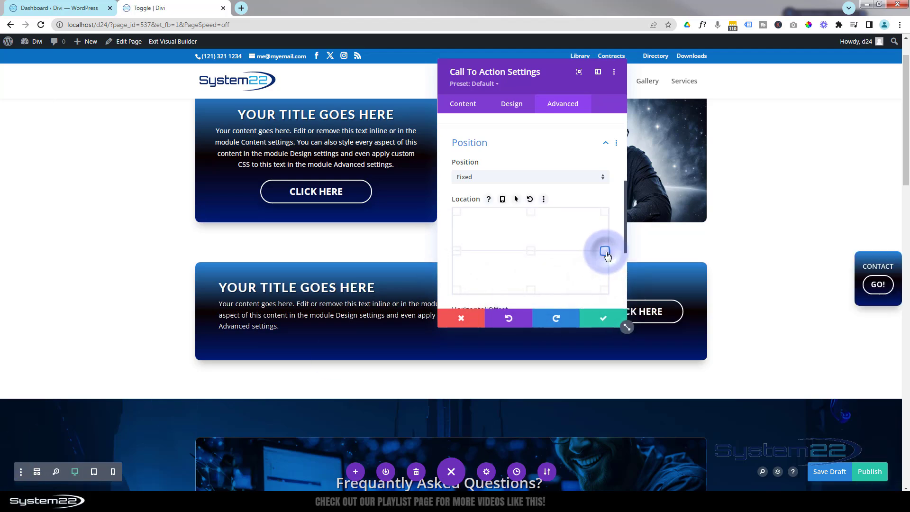
pyautogui.click(604, 212)
pyautogui.click(457, 213)
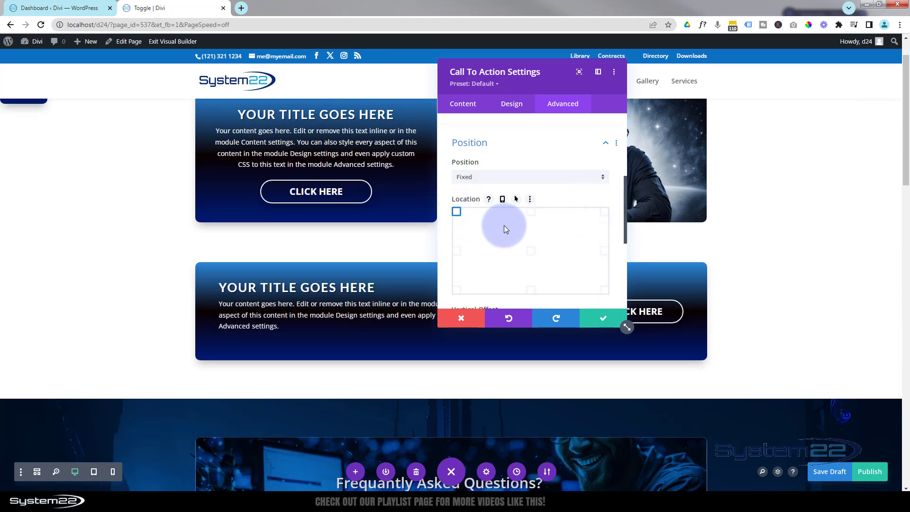
# Offset the fixed module vertically by 136px and horizontally by 2px.
pyautogui.scroll(-2, 504, 229)
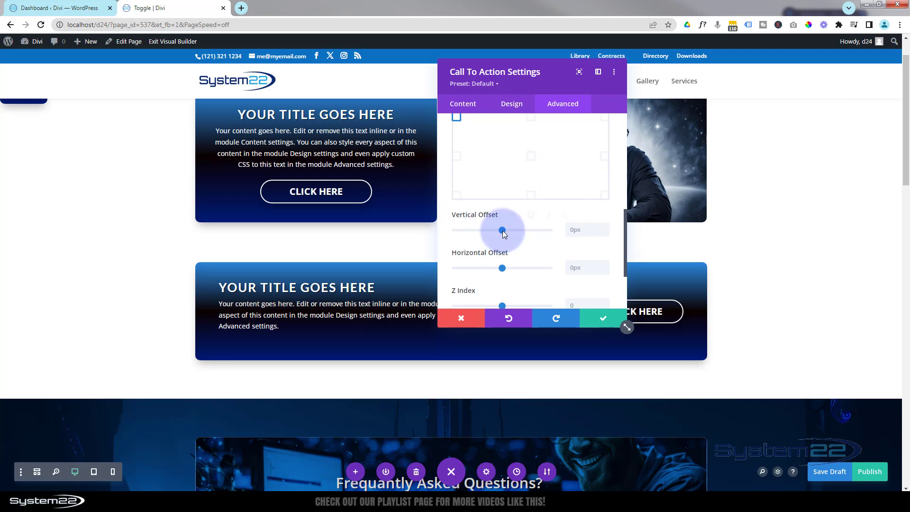
pyautogui.moveTo(502, 230); pyautogui.dragTo(508, 227)
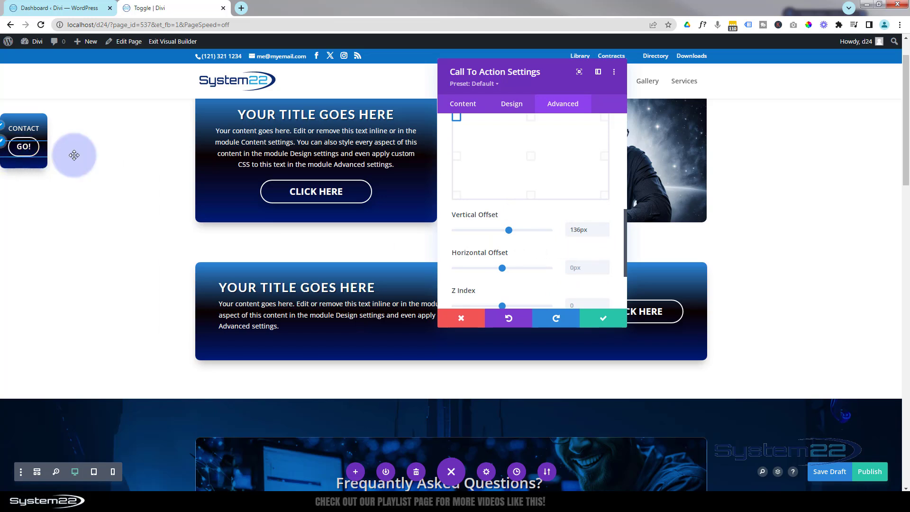
pyautogui.click(604, 264)
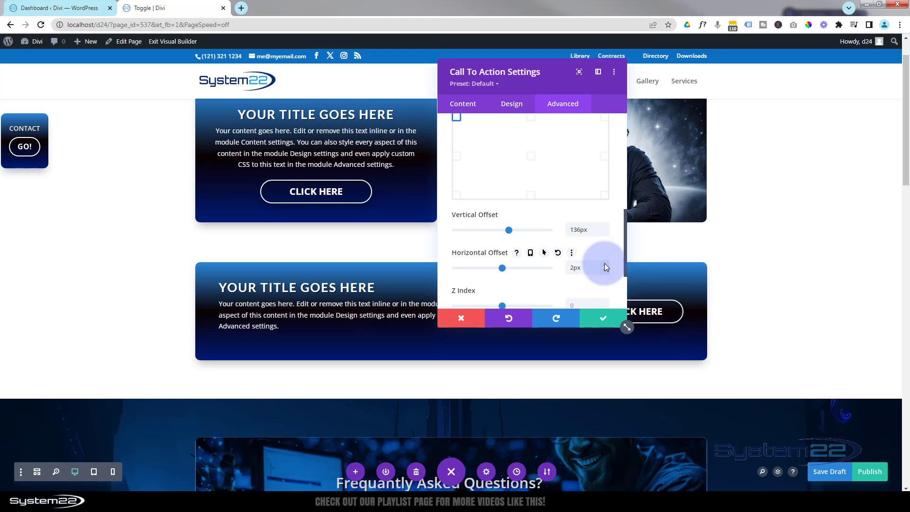
# Save the page and check how the fixed contact module sits over the different page sections.
pyautogui.scroll(-3, 98, 247)
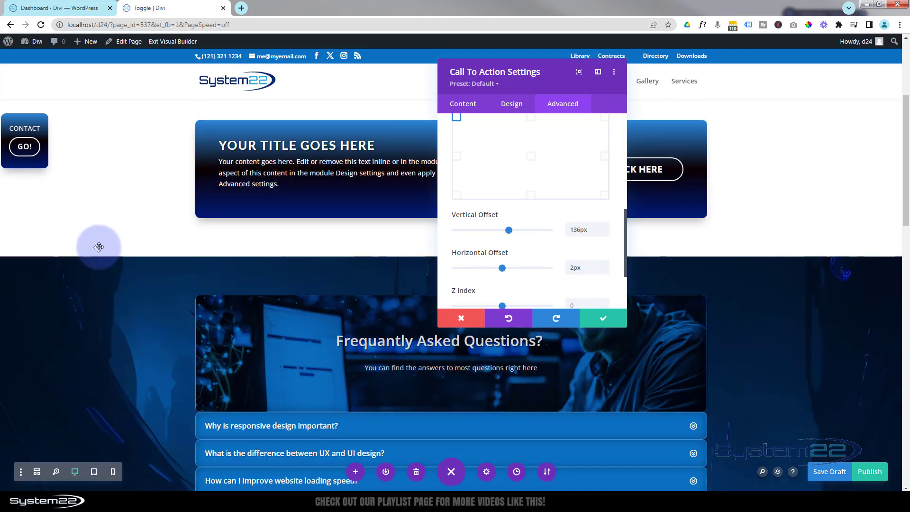
pyautogui.scroll(-8, 98, 247)
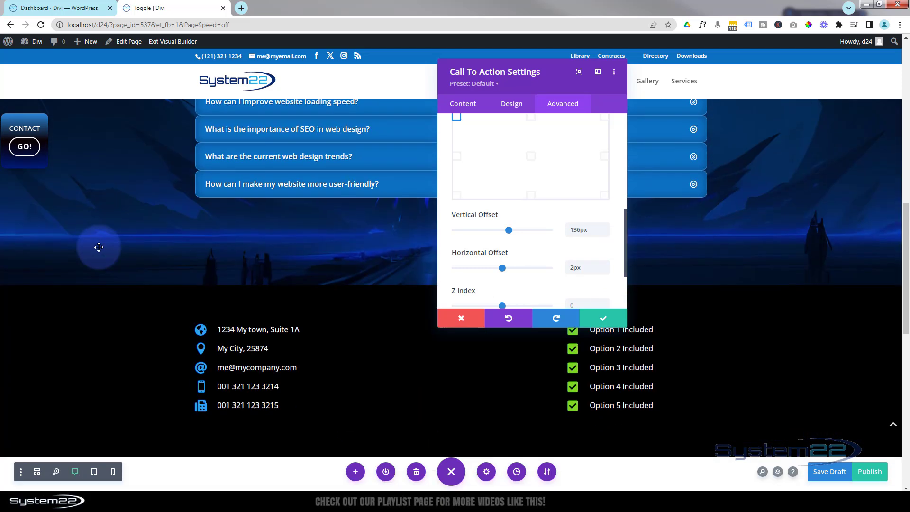
pyautogui.scroll(-5, 98, 247)
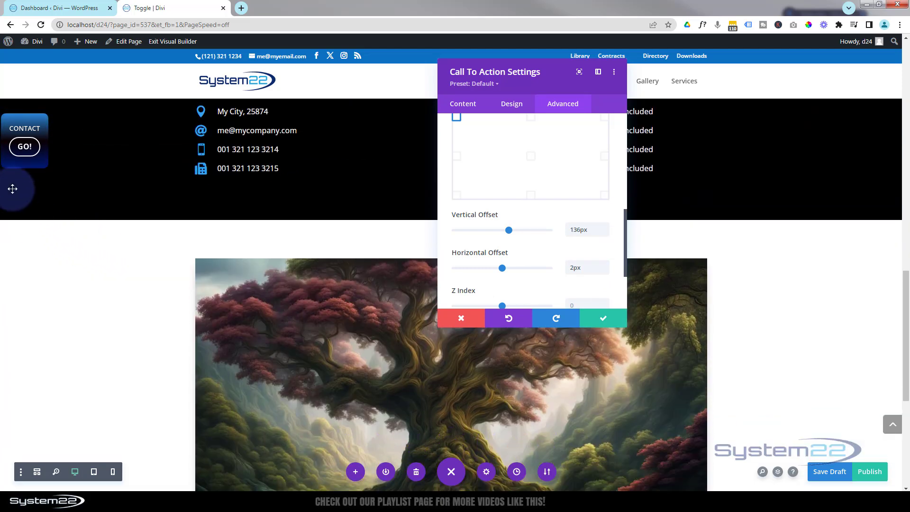
pyautogui.hotkey('ctrl', 's')
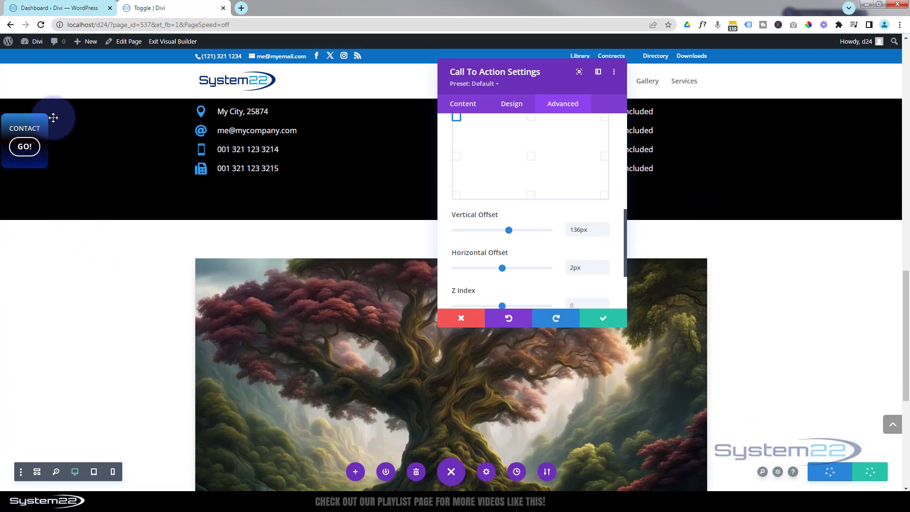
pyautogui.scroll(5, 58, 240)
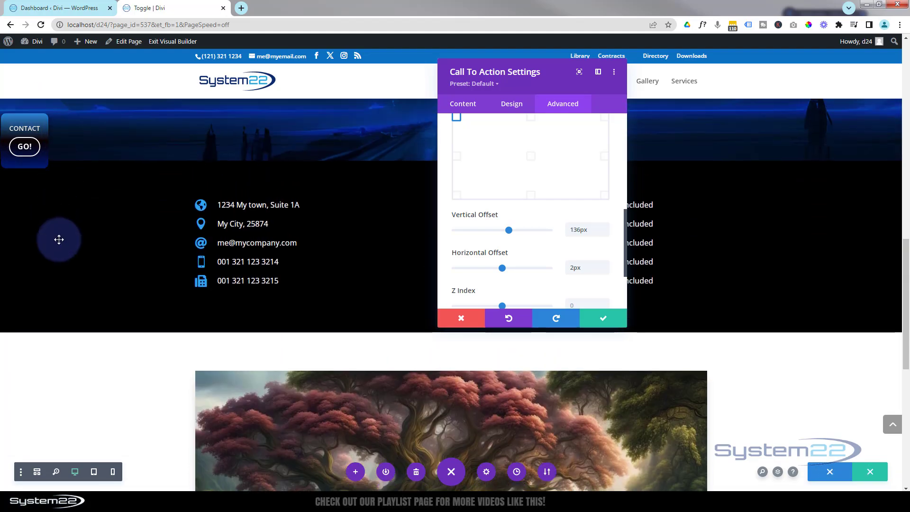
pyautogui.scroll(8, 59, 240)
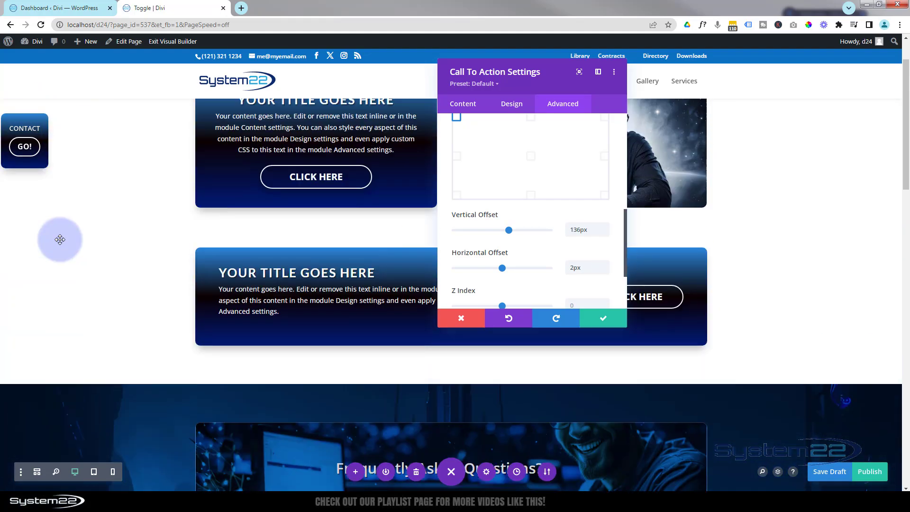
pyautogui.scroll(1, 60, 240)
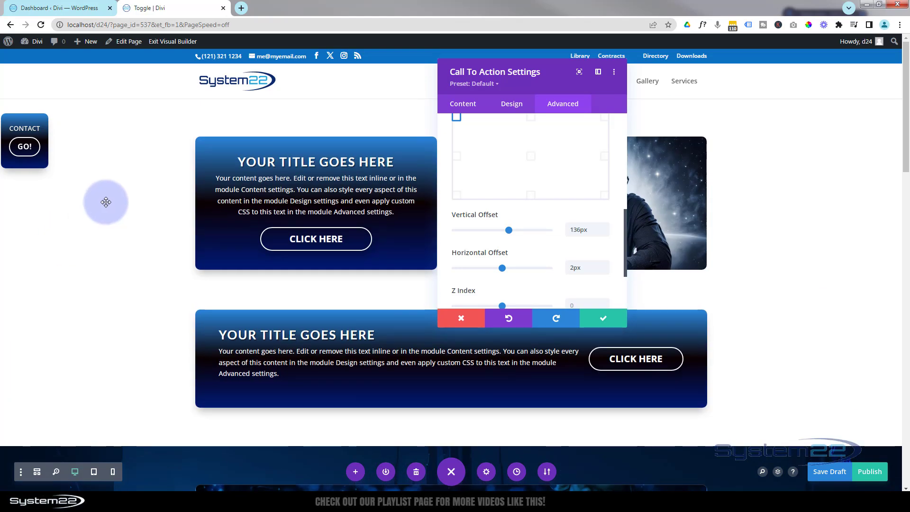
pyautogui.scroll(-4, 129, 187)
pyautogui.scroll(-2, 85, 180)
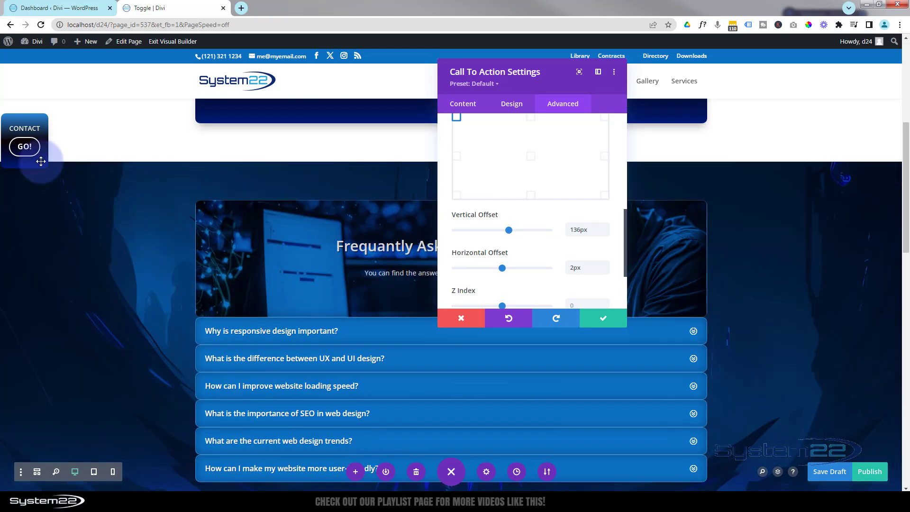
pyautogui.scroll(-3, 81, 169)
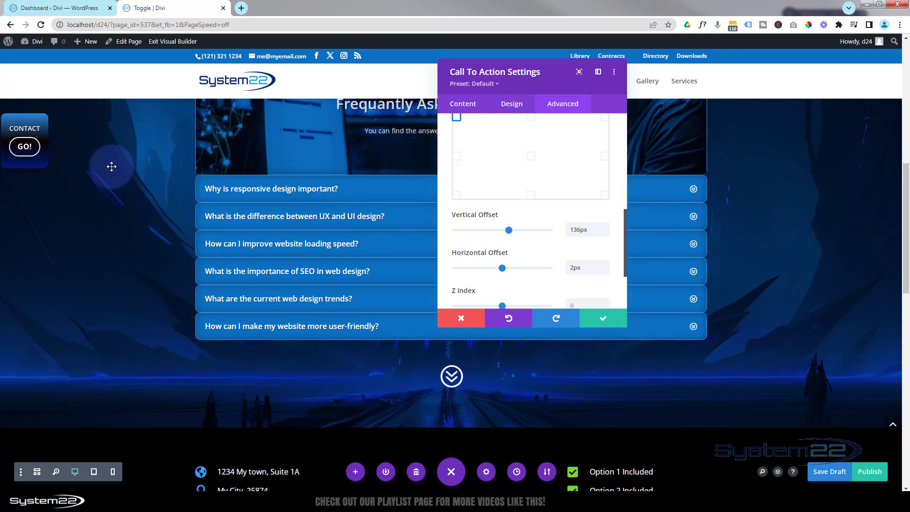
# Set the fixed contact module's Z Index to 100.
pyautogui.moveTo(624, 240); pyautogui.dragTo(618, 270)
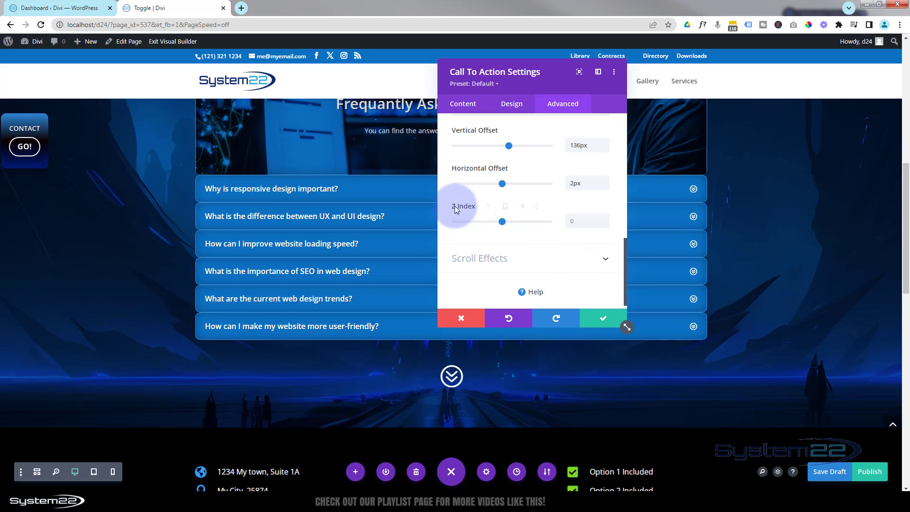
pyautogui.click(573, 221)
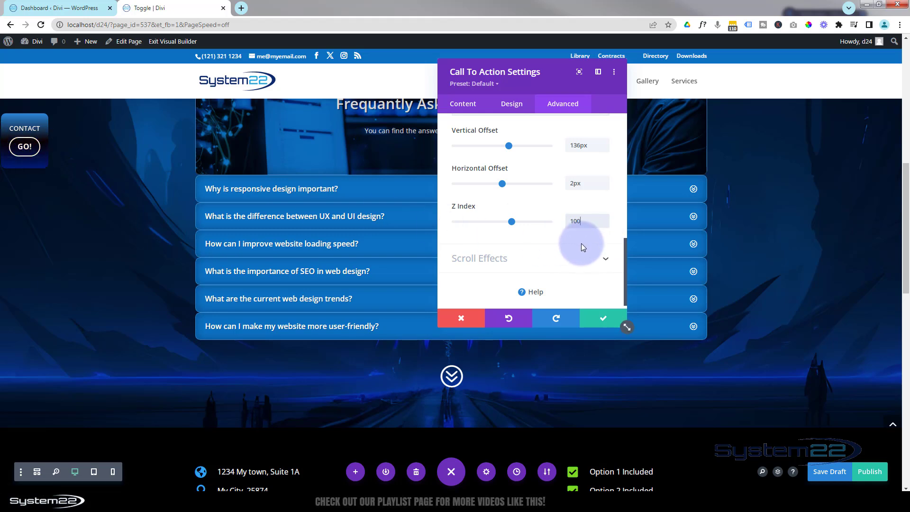
# Give the contact module a 1px white (#ffffff) border on all sides and save the module settings.
pyautogui.click(514, 107)
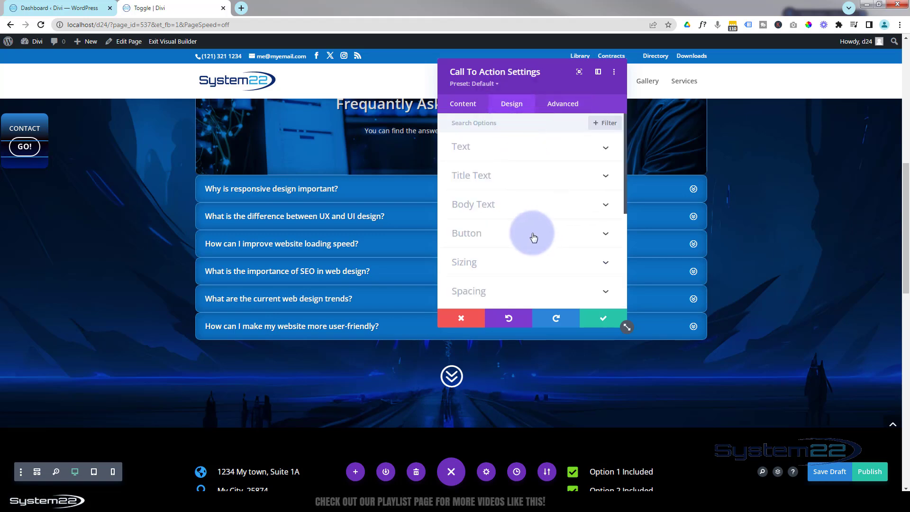
pyautogui.scroll(-3, 528, 237)
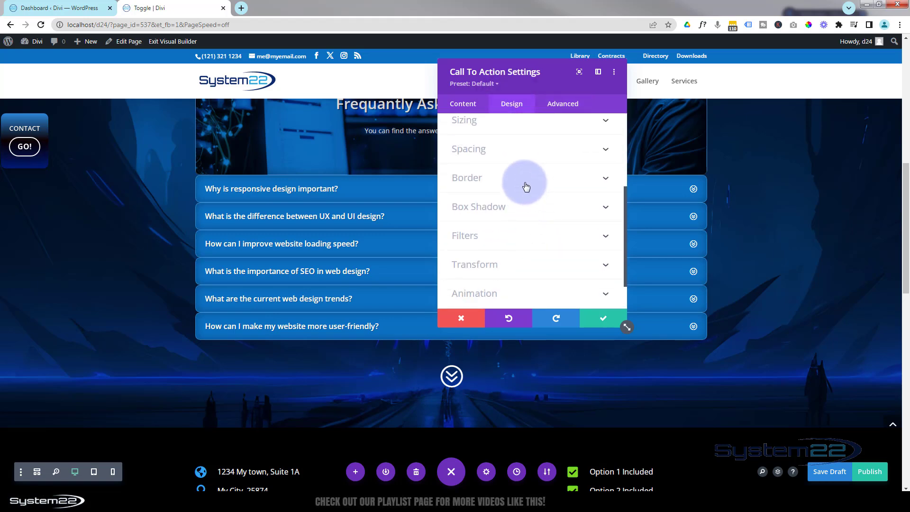
pyautogui.click(526, 185)
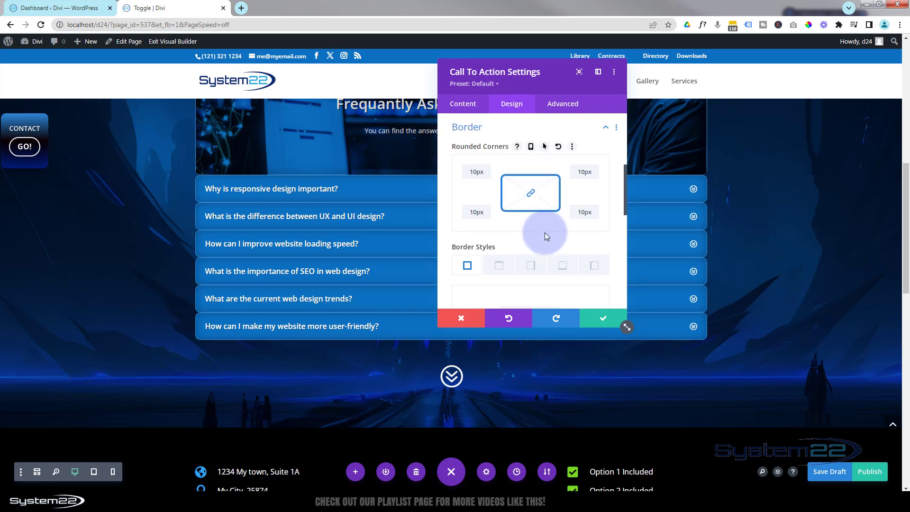
pyautogui.scroll(-2, 545, 234)
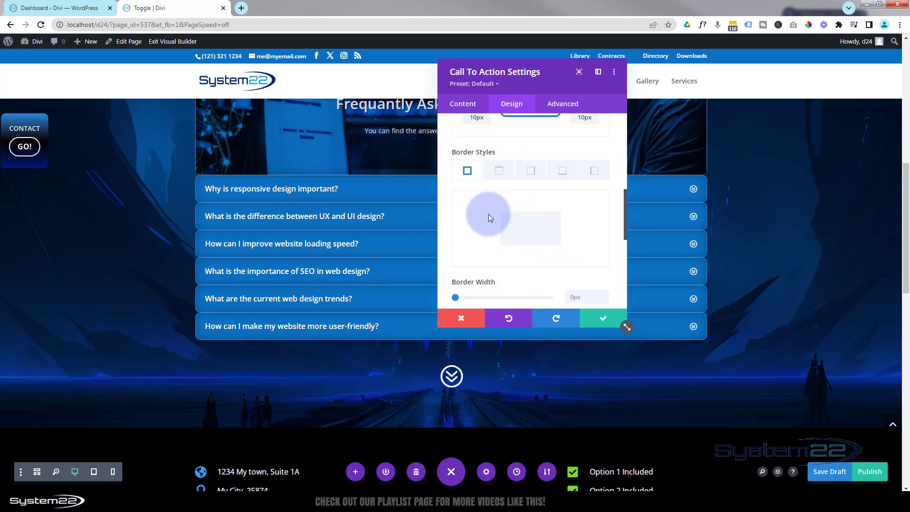
pyautogui.scroll(-1, 487, 220)
pyautogui.click(604, 245)
pyautogui.click(604, 245)
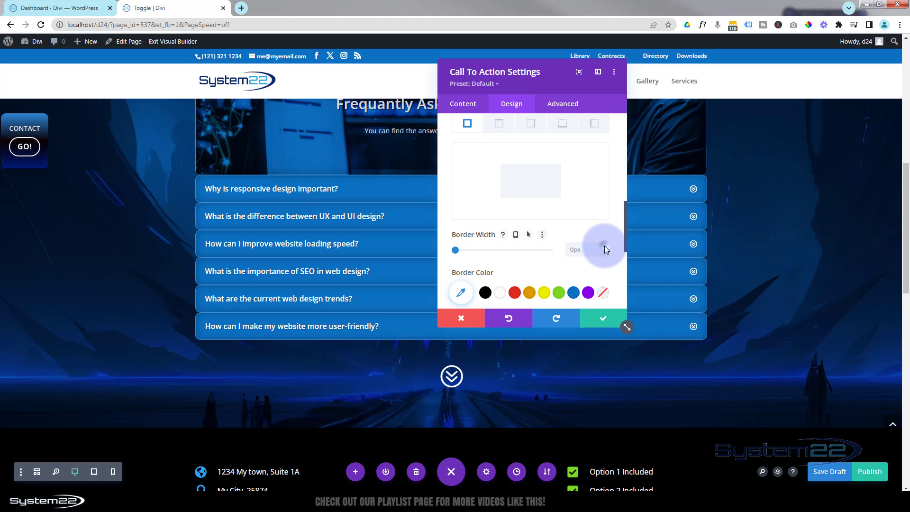
pyautogui.click(501, 294)
pyautogui.click(502, 293)
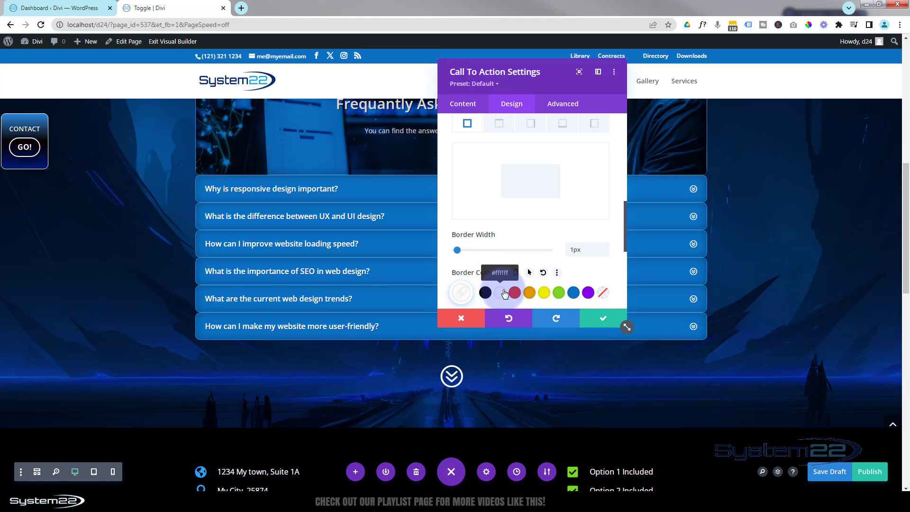
pyautogui.click(601, 318)
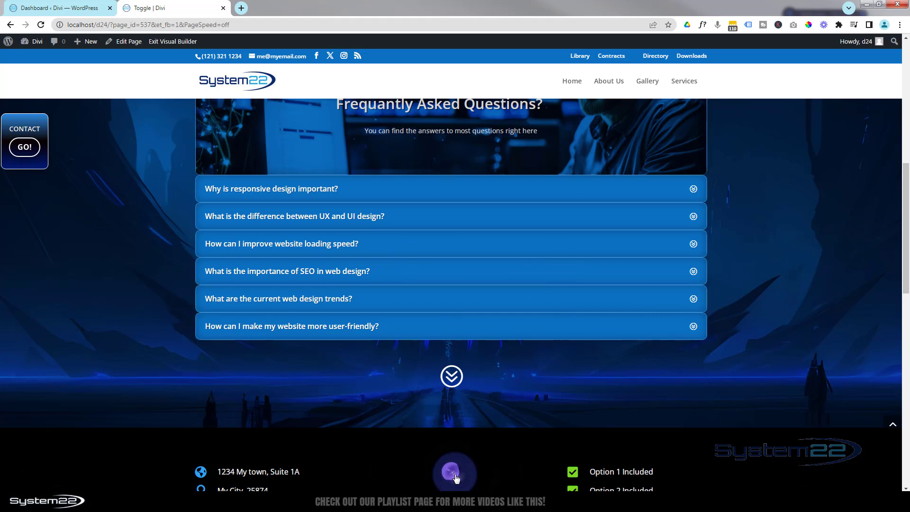
# Save the page and exit the visual builder to view the live page.
pyautogui.click(825, 473)
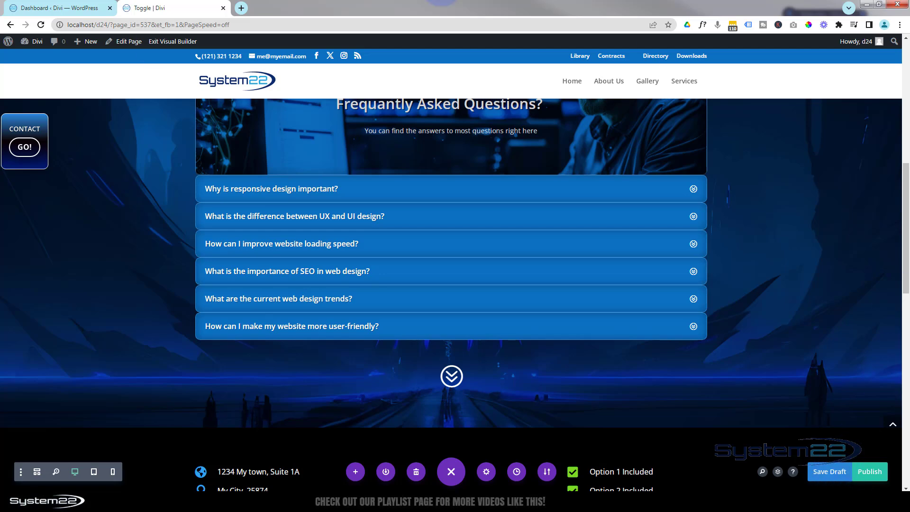
pyautogui.click(159, 43)
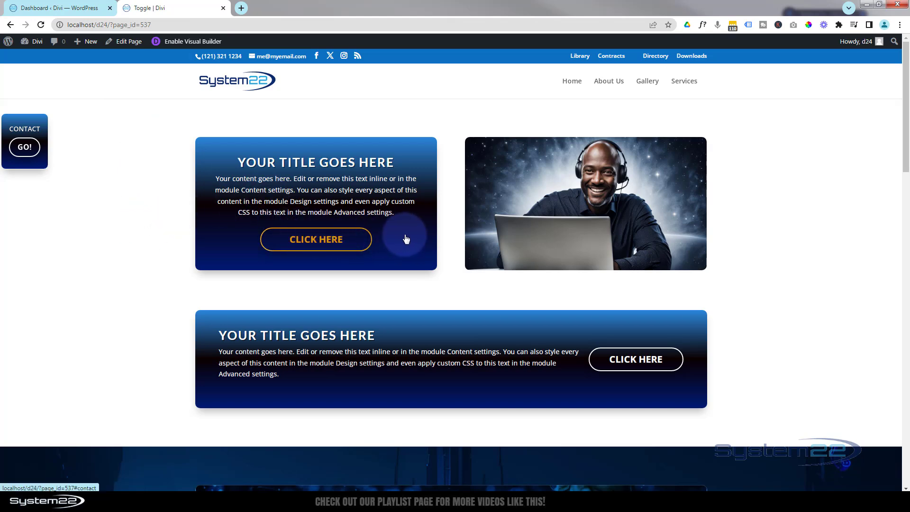
# Test the full-width Call To Action's CLICK HERE link to the contact section, and return to the page top.
pyautogui.moveTo(513, 235)
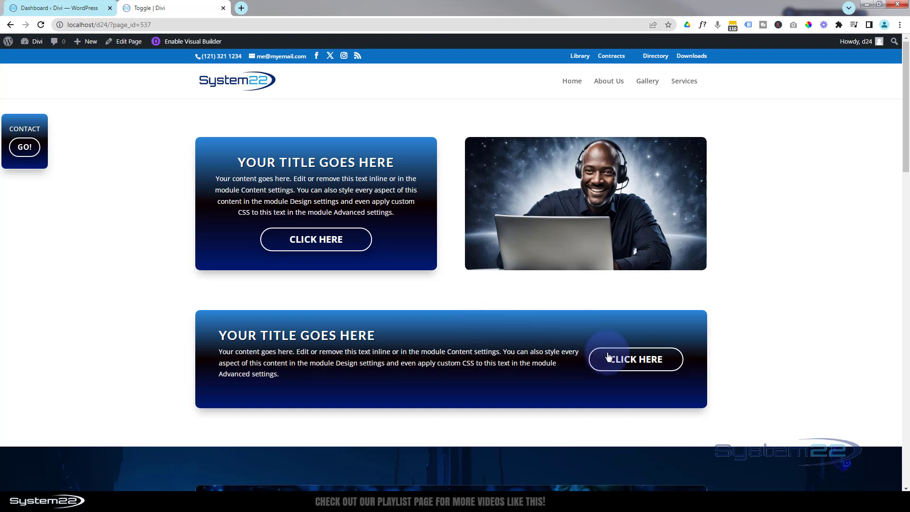
pyautogui.click(622, 363)
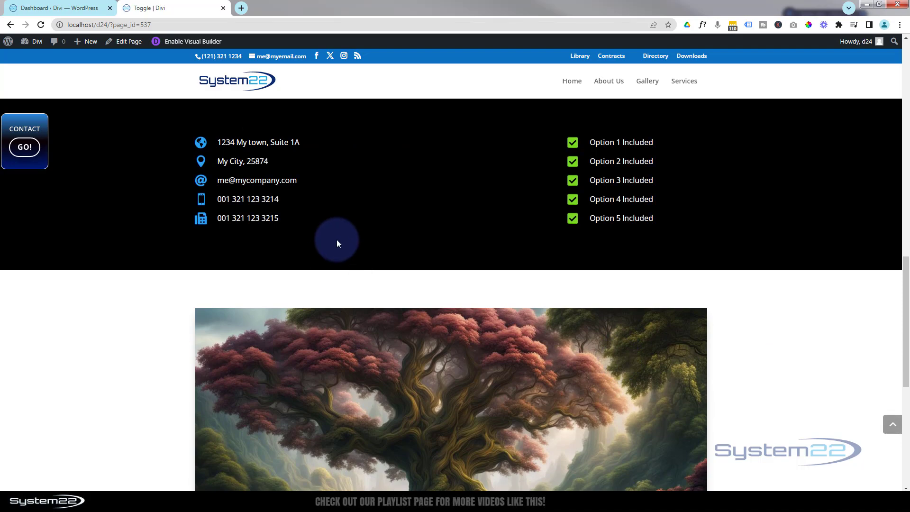
pyautogui.scroll(7, 344, 246)
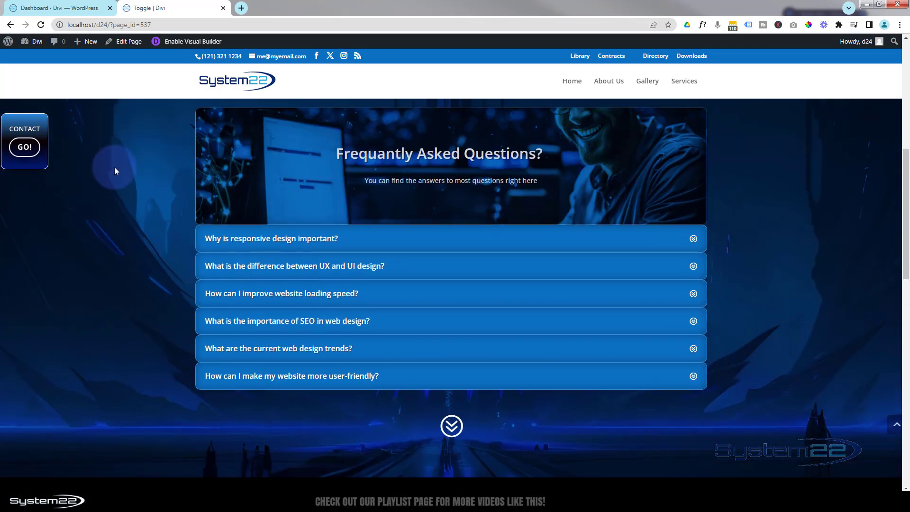
pyautogui.scroll(8, 42, 155)
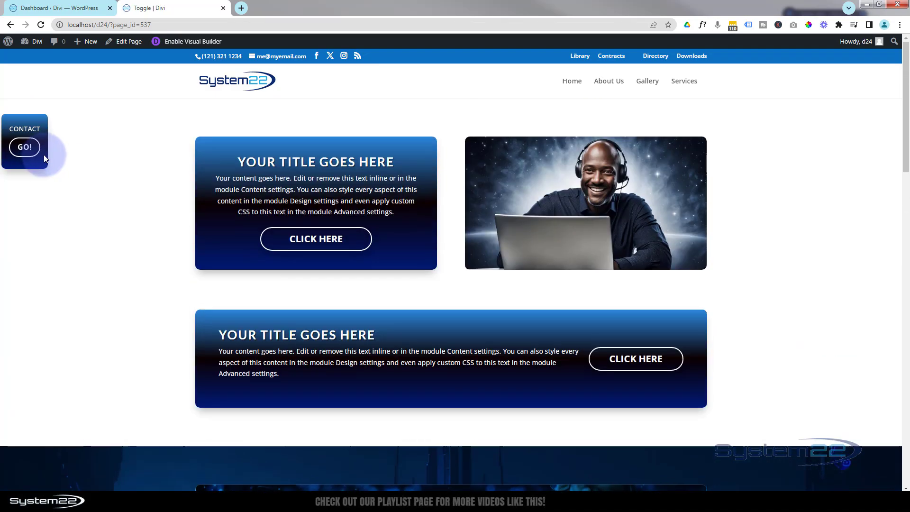
# Test the fixed contact module's GO! link to the contact section twice, returning to the page top each time.
pyautogui.click(29, 150)
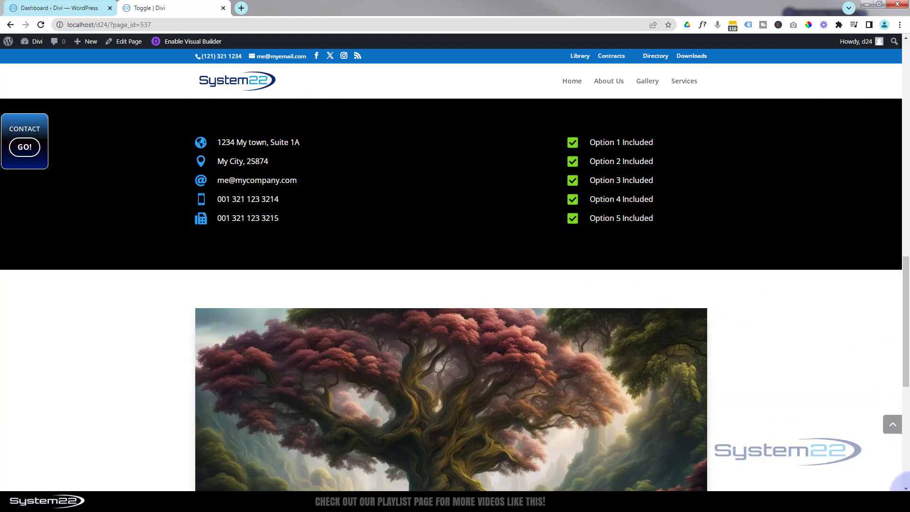
pyautogui.click(892, 424)
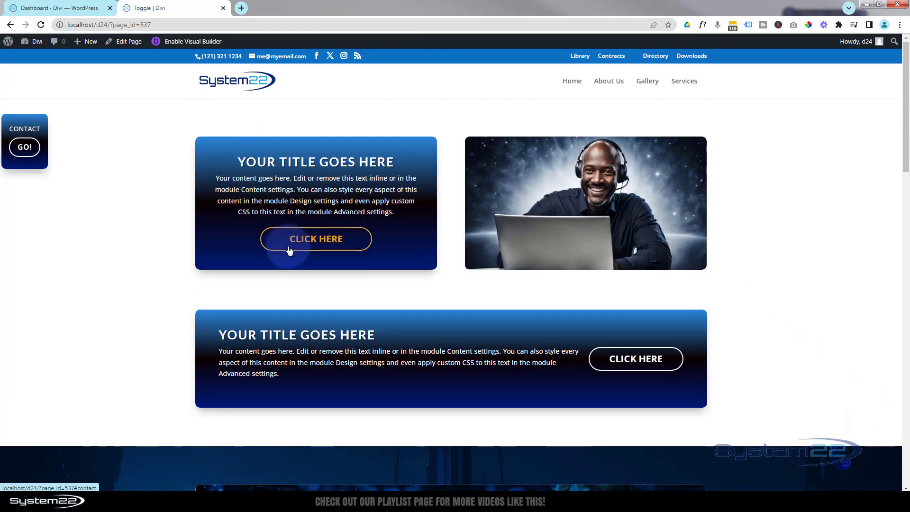
pyautogui.moveTo(588, 216)
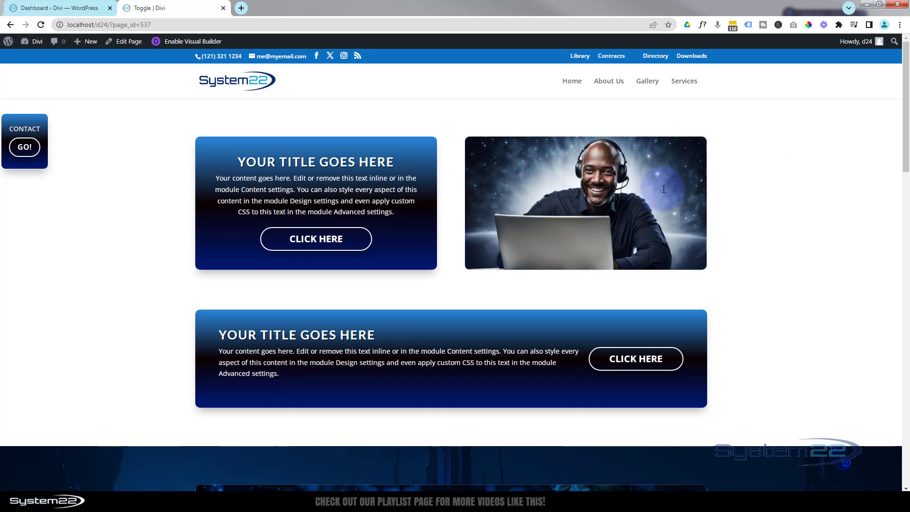
pyautogui.moveTo(685, 188)
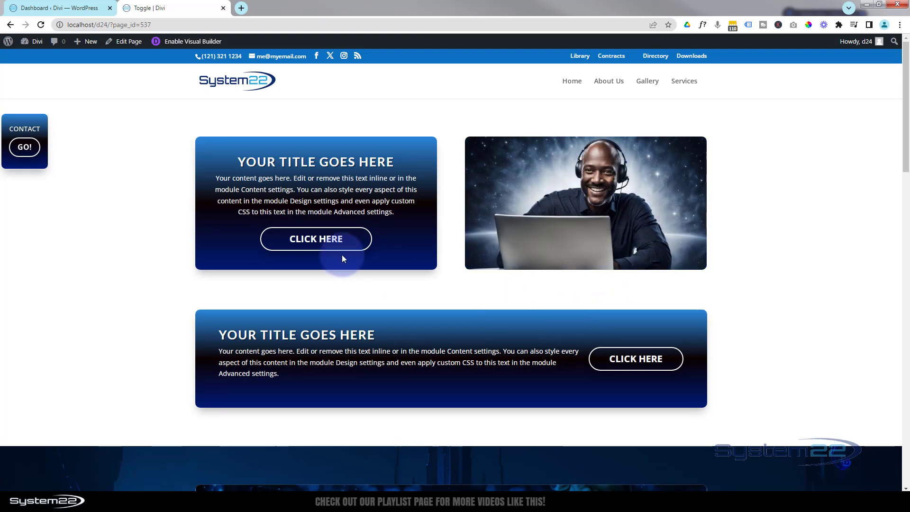
pyautogui.click(21, 150)
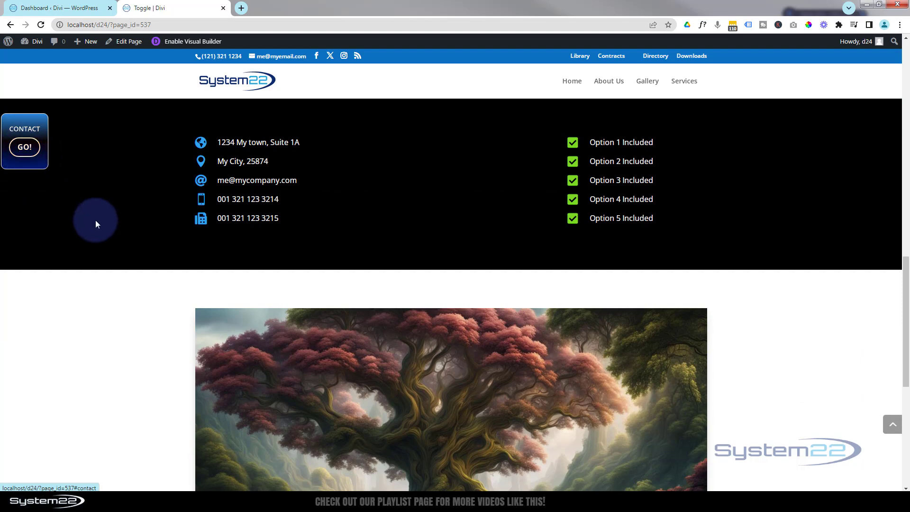
pyautogui.scroll(8, 98, 214)
pyautogui.scroll(8, 100, 213)
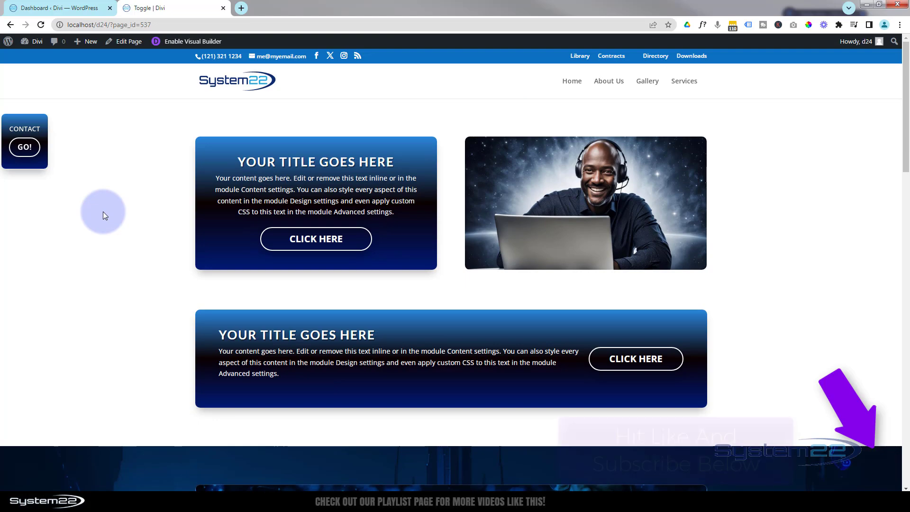
# Test the CLICK HERE link of the Call To Action beside the image, and return towards the page top.
pyautogui.click(315, 238)
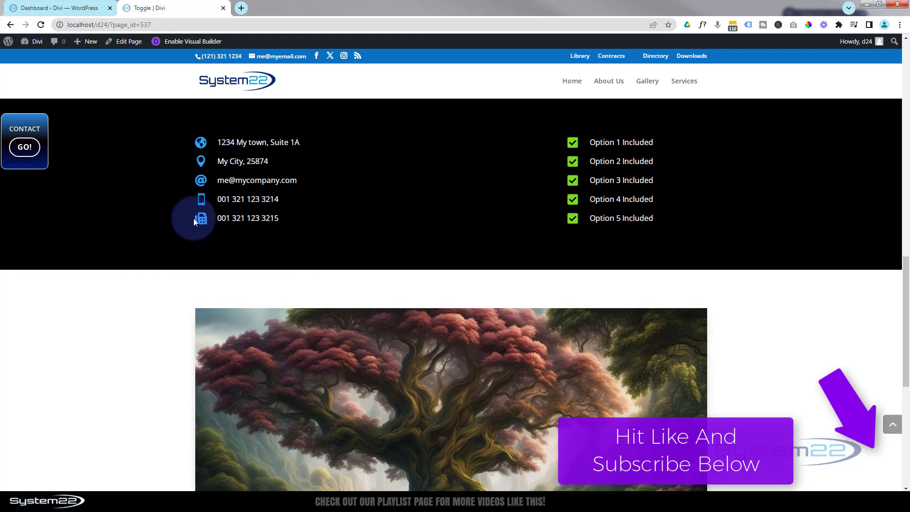
pyautogui.click(893, 428)
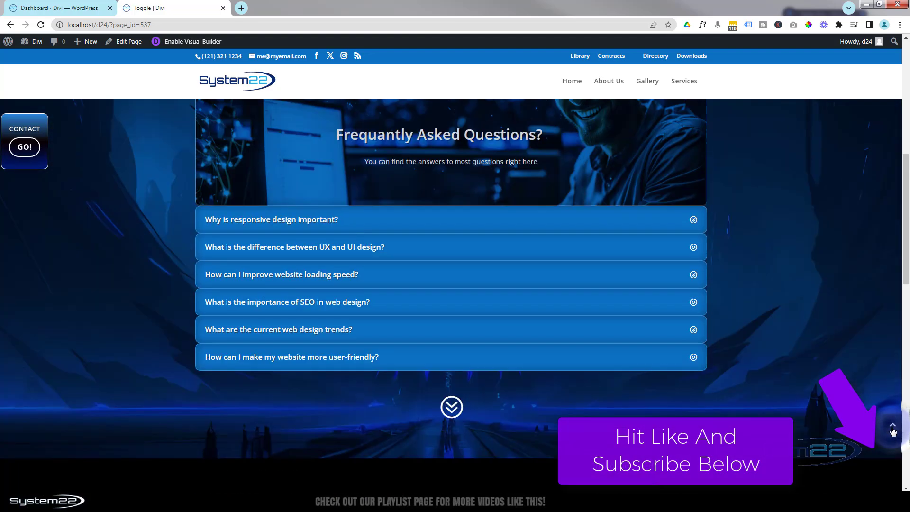